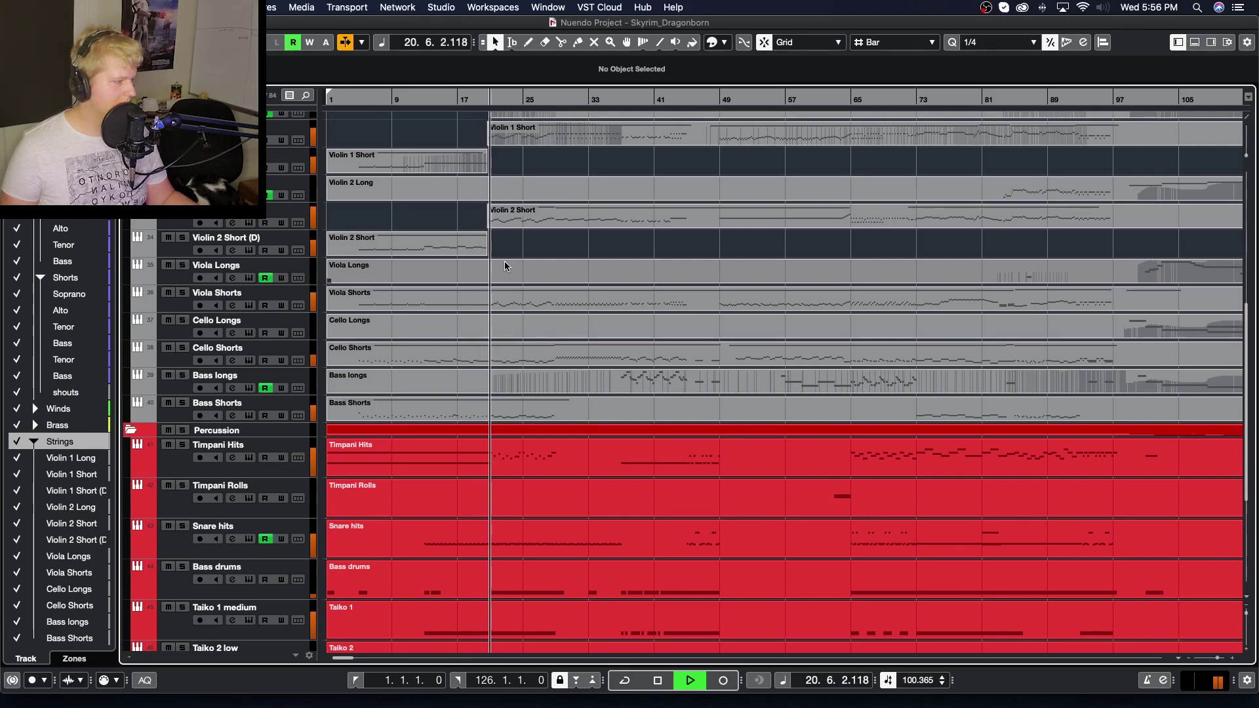
Stop playback, open the string parts together in the Key Editor, and inspect the sustained B1 and B2 notes in the opening bars
key(space)
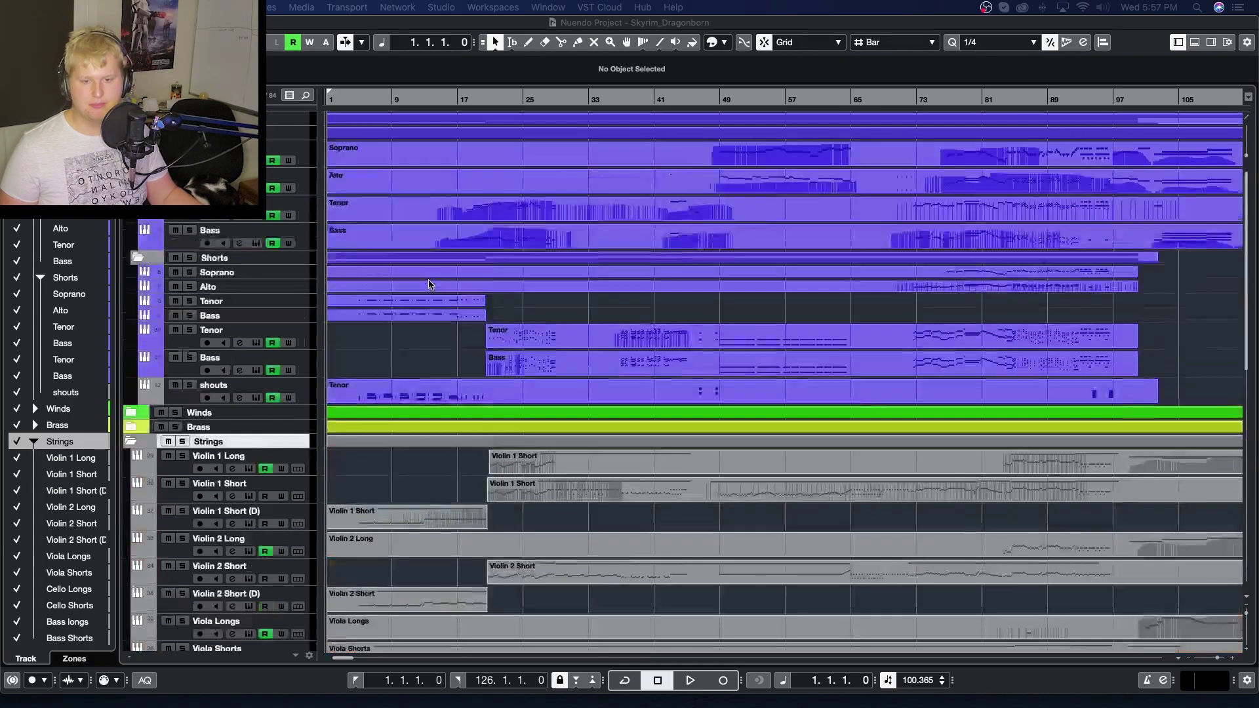
double_click(341, 210)
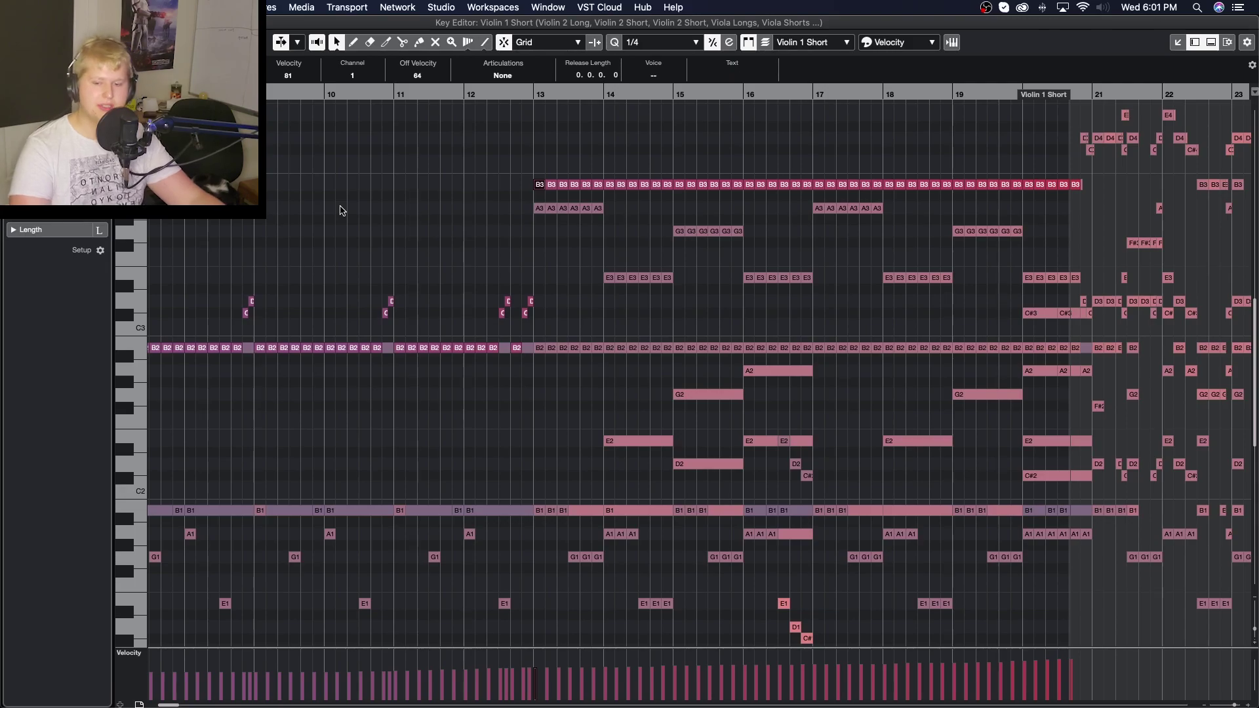
scroll(369, 210, left, 5)
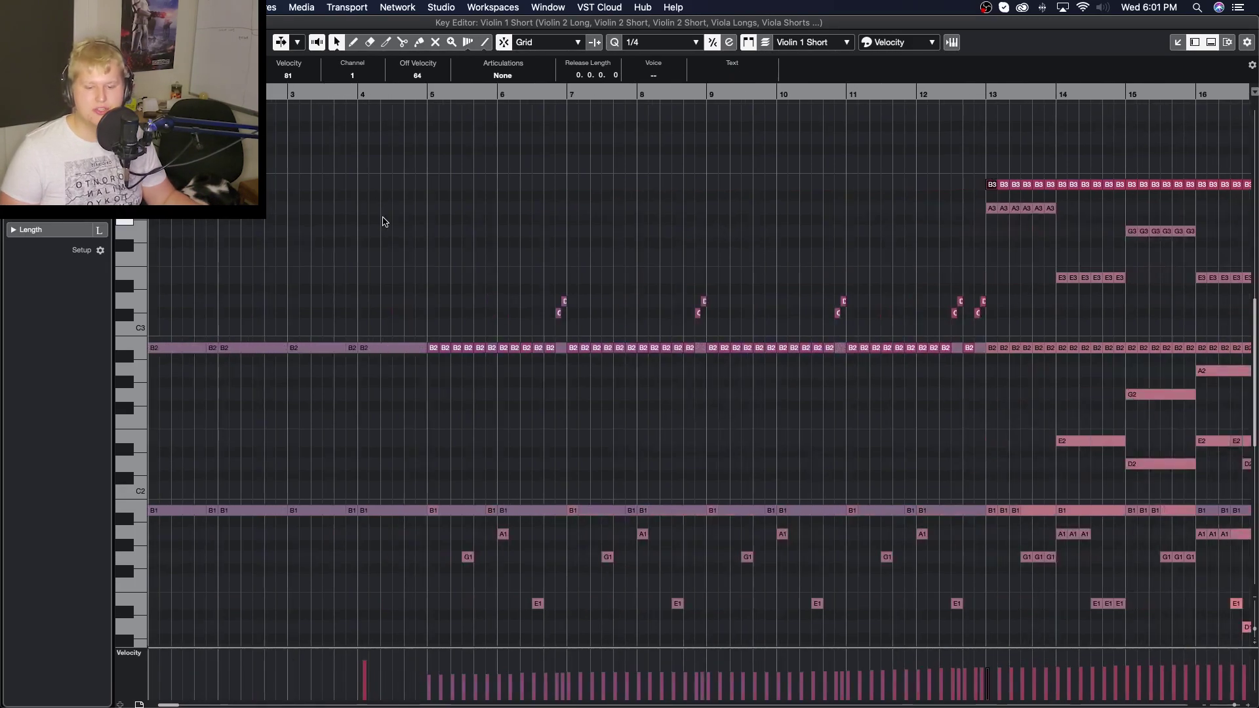
drag(356, 543, 381, 328)
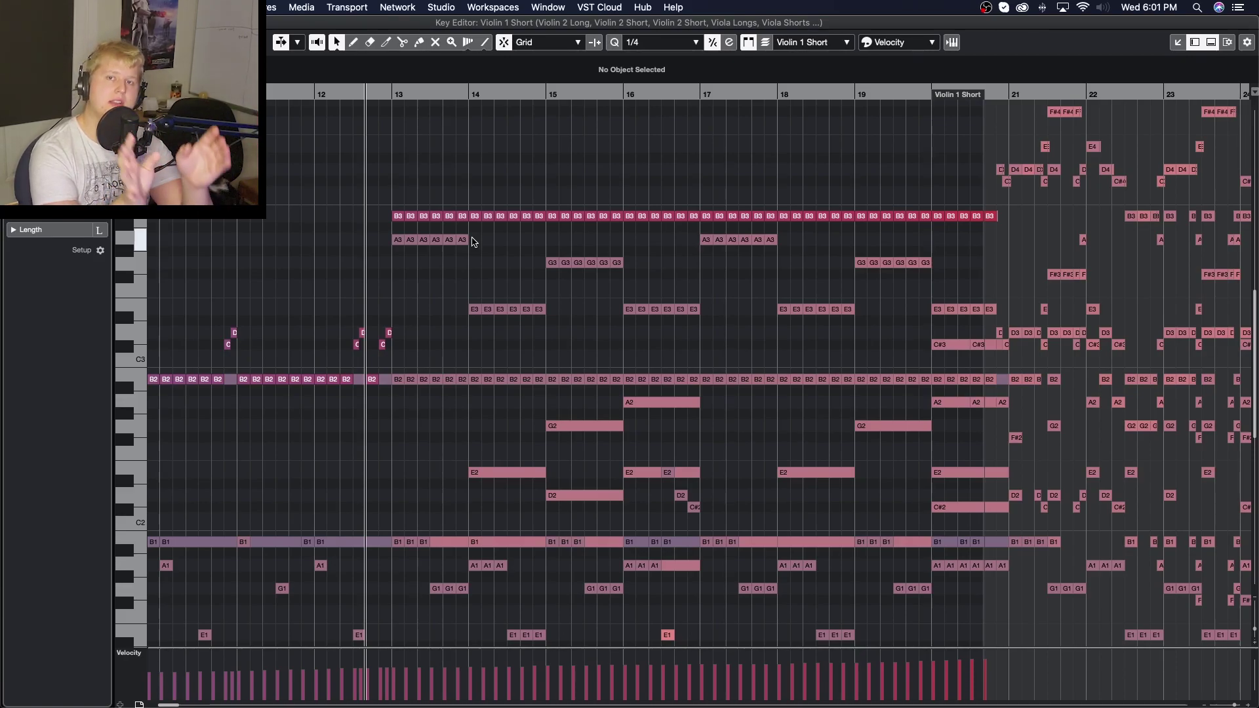
Play the string parts from bar 12 and follow their notes through to bar 20
key(space)
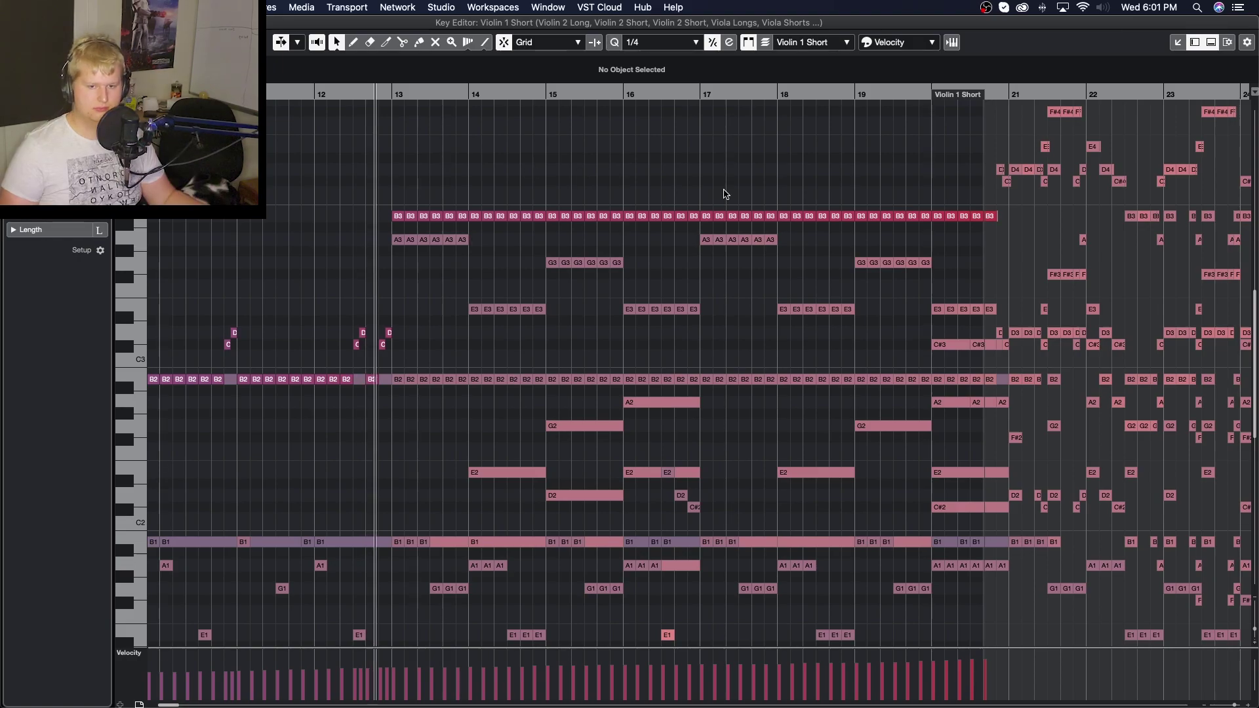
scroll(835, 208, down, 2)
scroll(834, 208, down, 2)
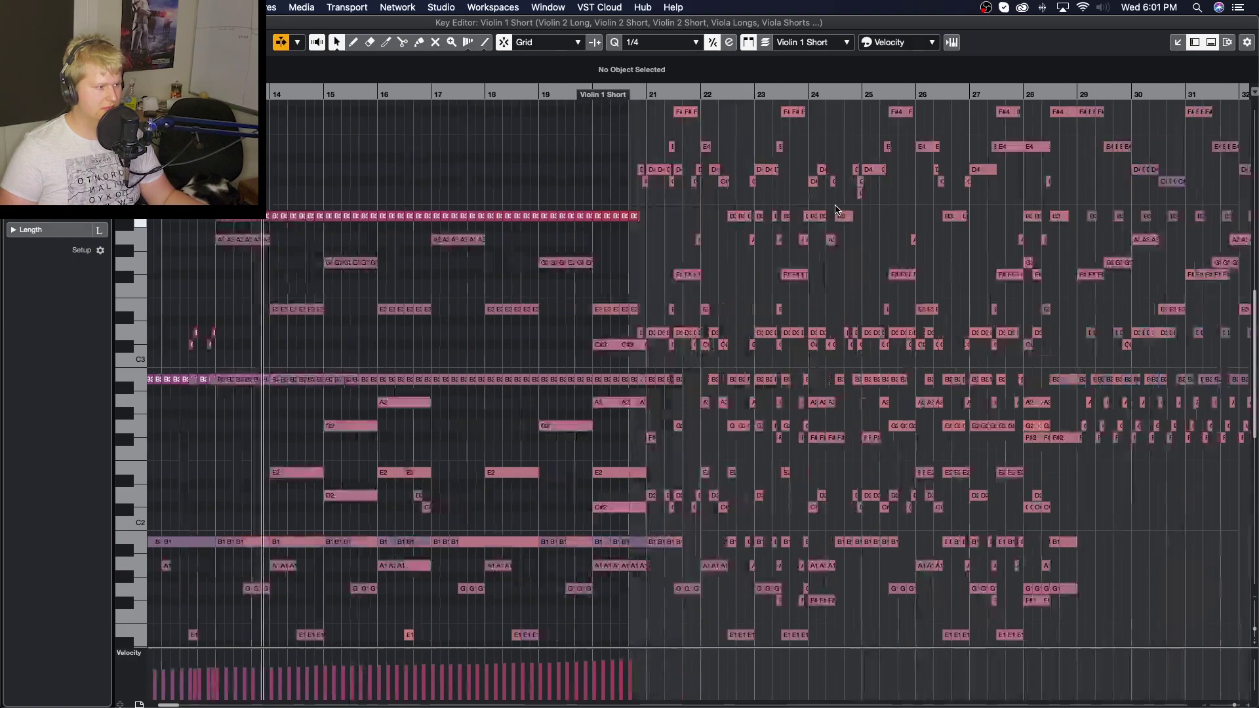
key(f)
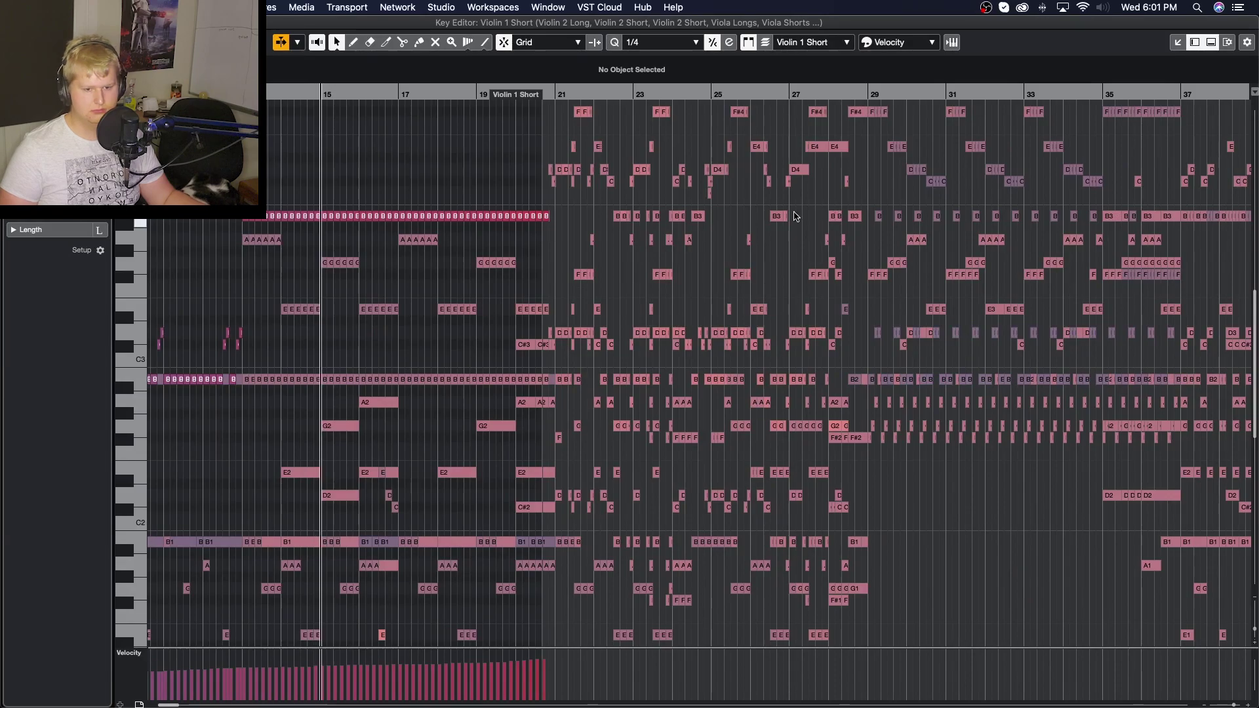
scroll(564, 211, up, 1)
scroll(564, 211, up, 1)
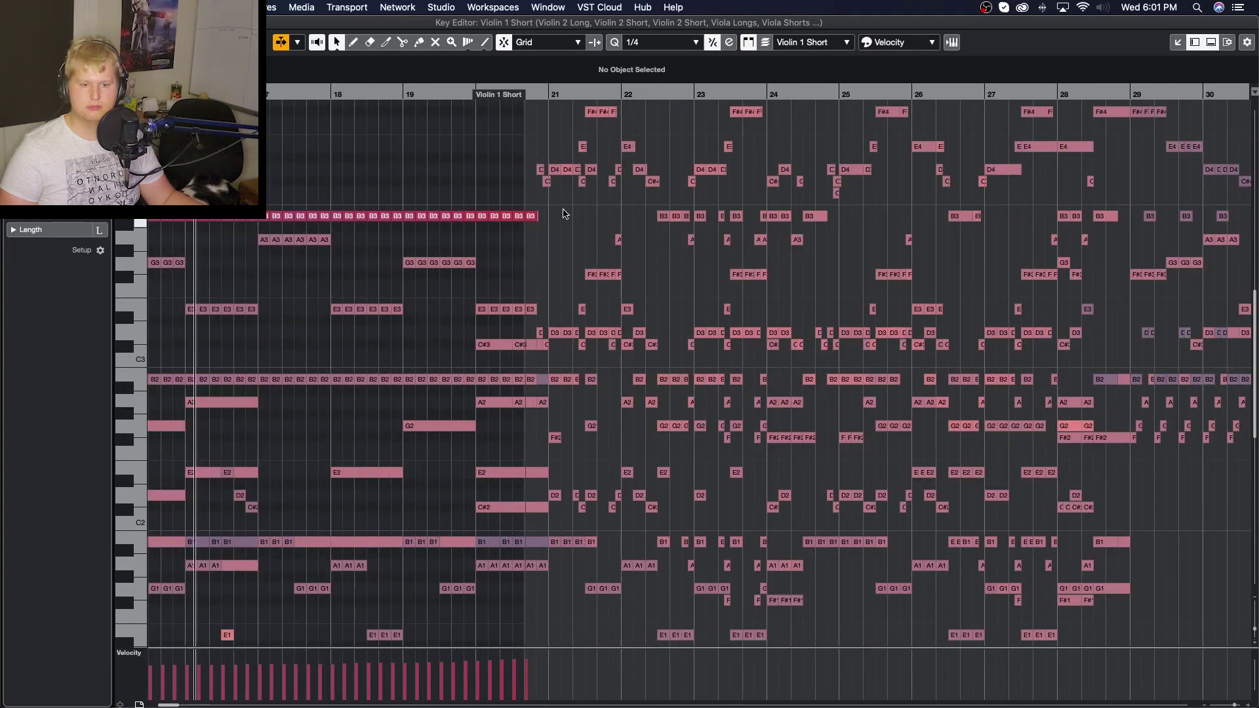
scroll(564, 212, down, 2)
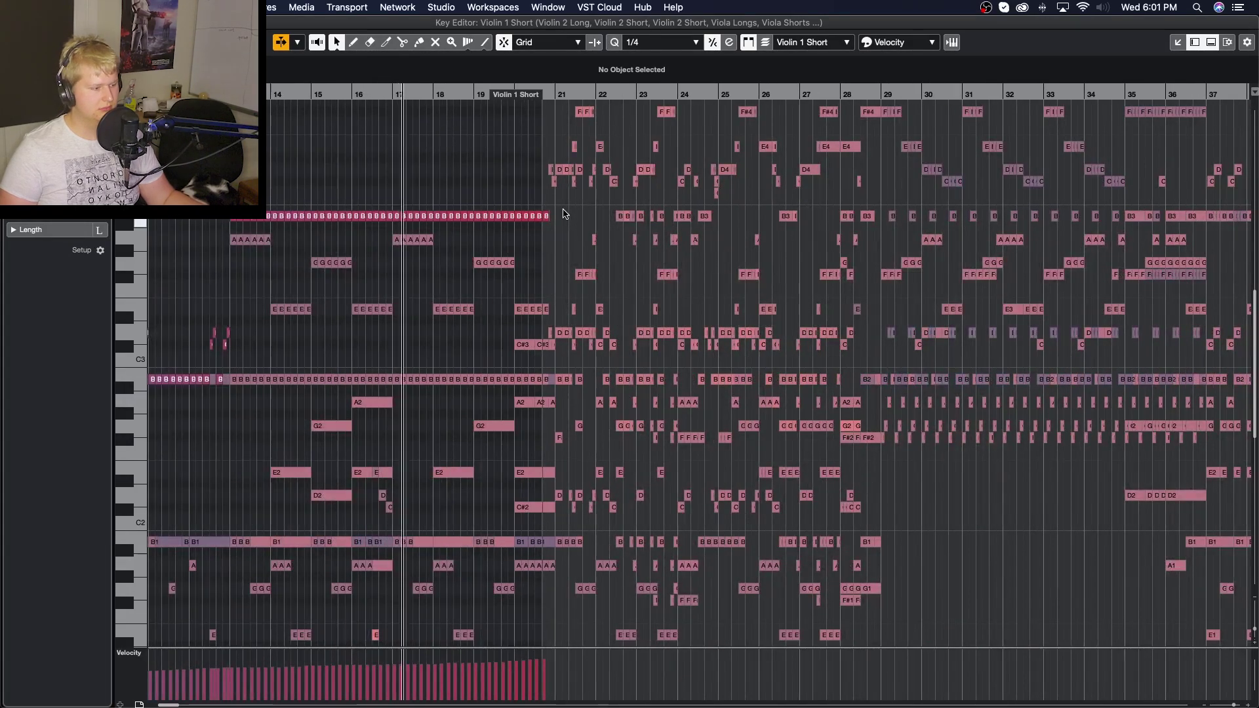
scroll(562, 213, down, 3)
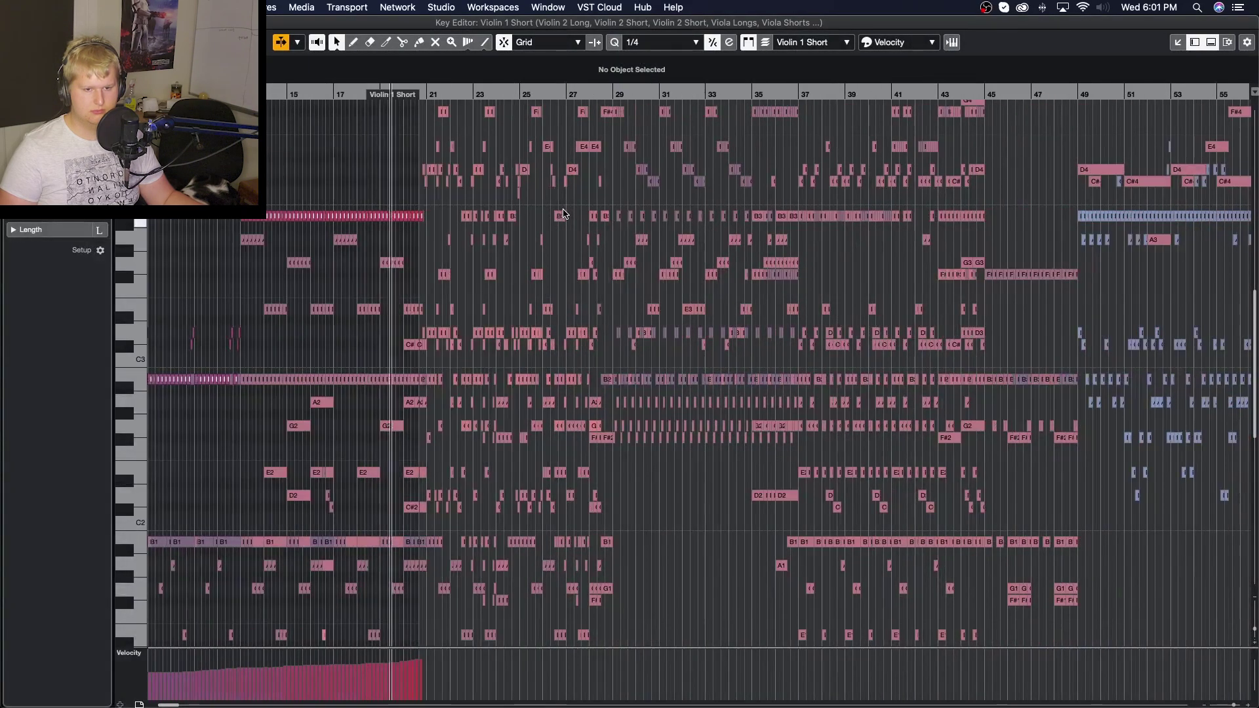
scroll(564, 213, up, 3)
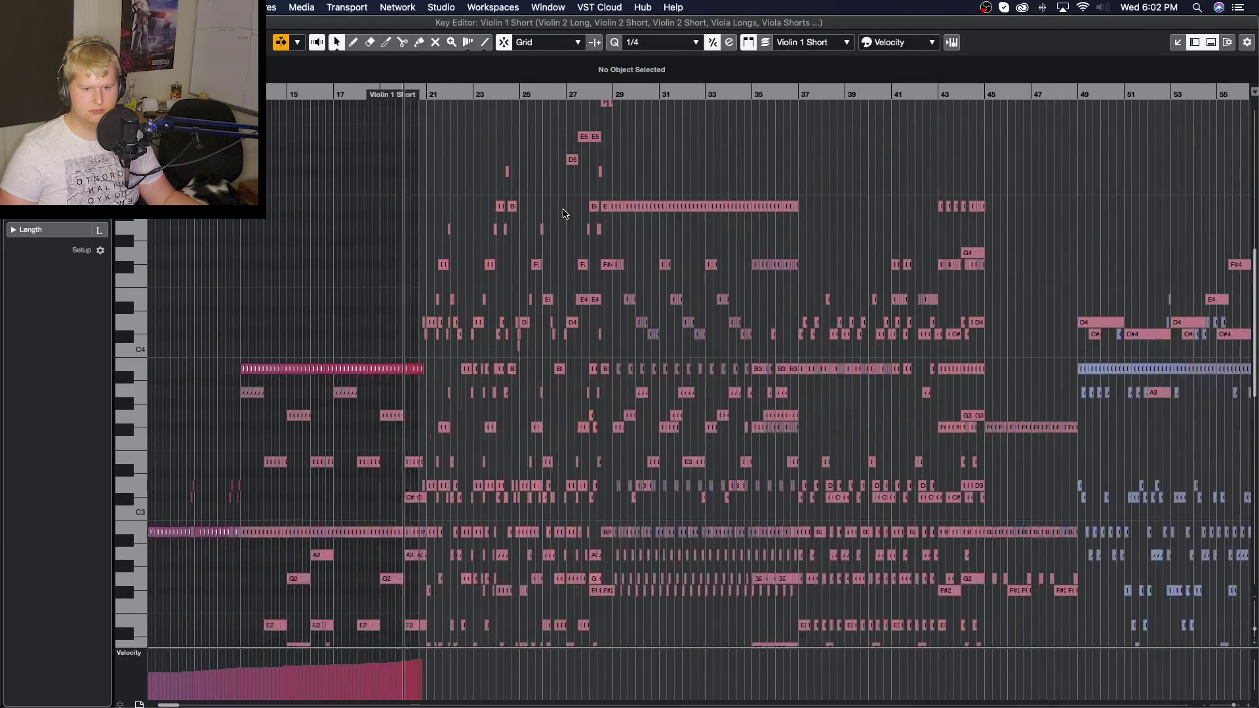
Make the second Violin 1 Short part active by selecting its B4 note in bar 24, and follow its melody through bar 28
click(512, 206)
scroll(506, 281, up, 4)
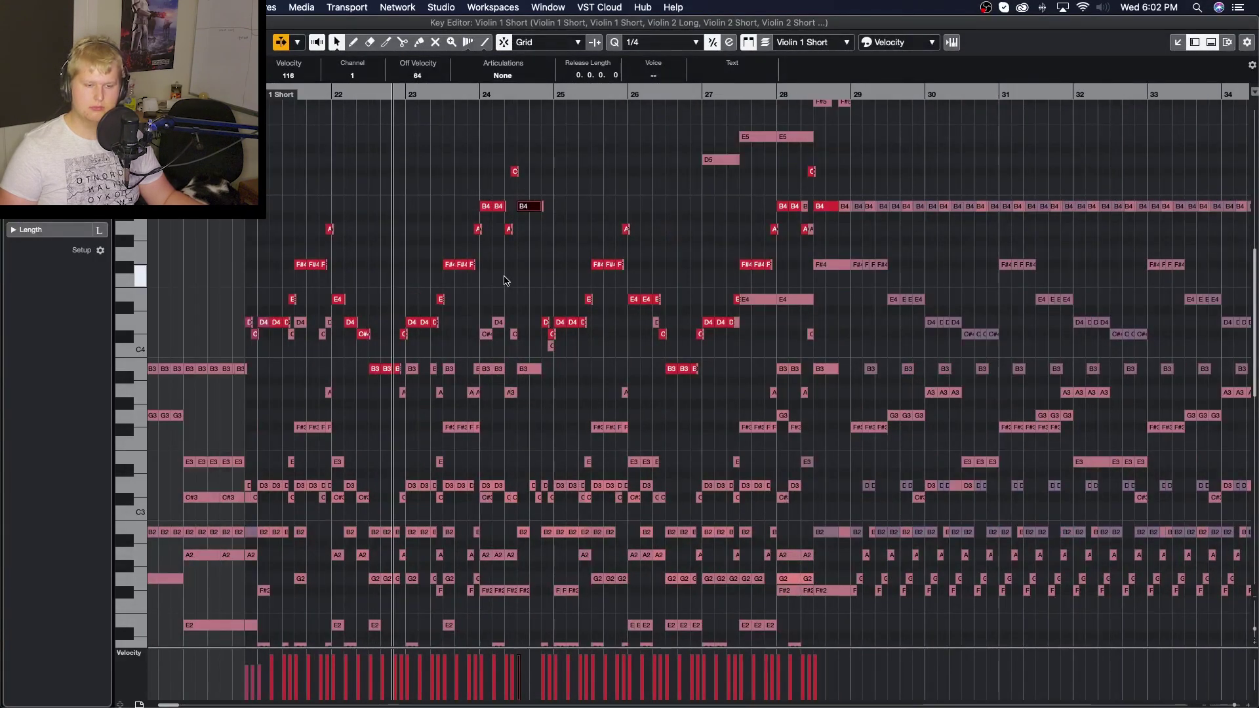
scroll(506, 280, down, 2)
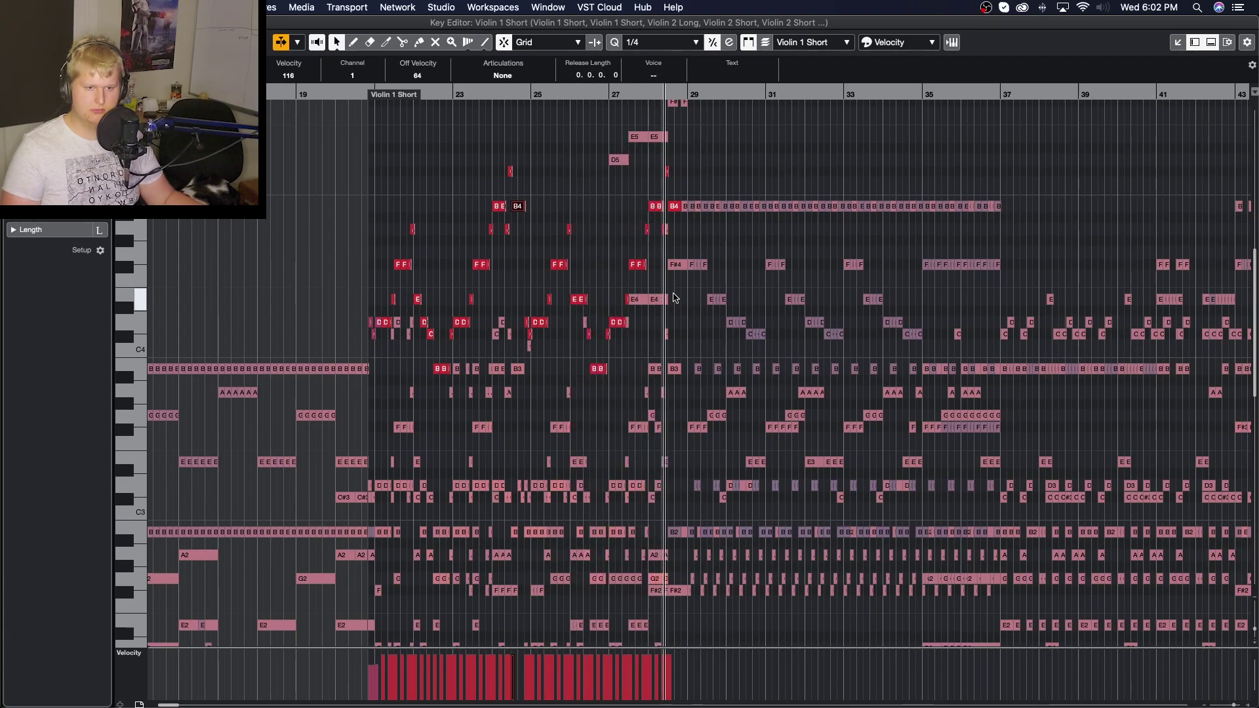
scroll(663, 294, up, 5)
scroll(662, 293, right, 4)
scroll(675, 297, down, 5)
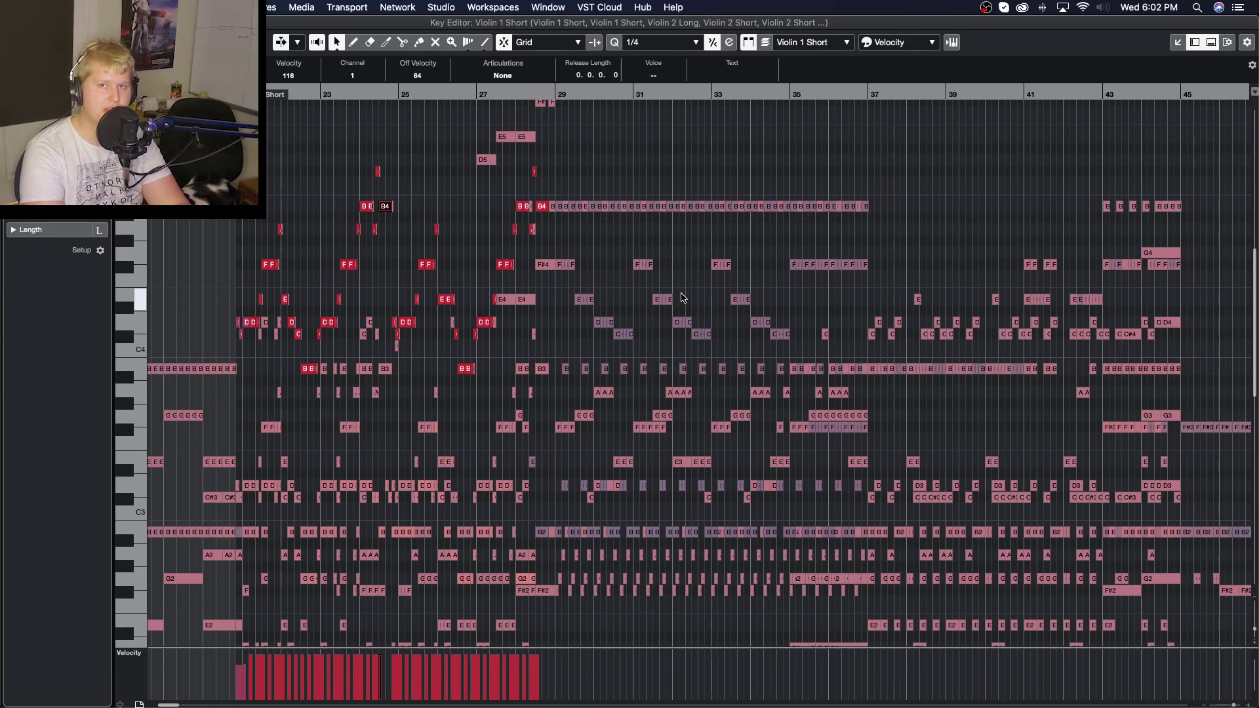
Inspect the lower notes of bars 21 to 28, play the passage from just before bar 21, and stop at bar 24
key(h)
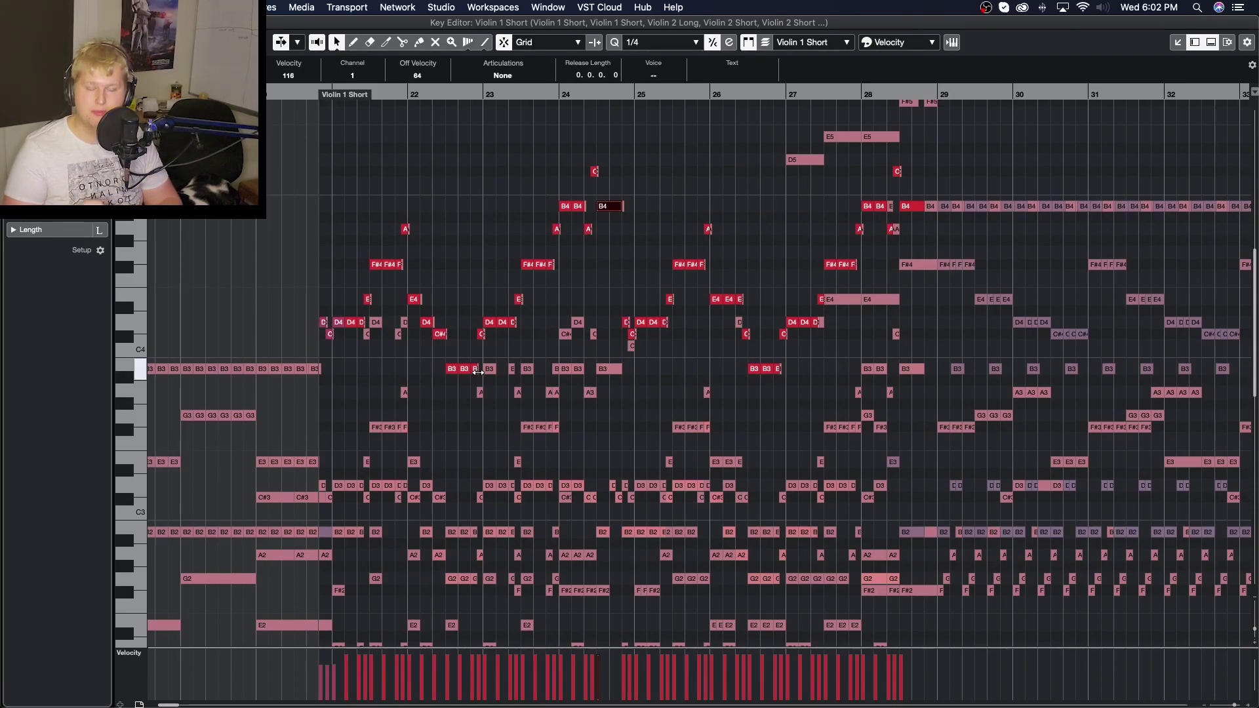
scroll(446, 374, down, 3)
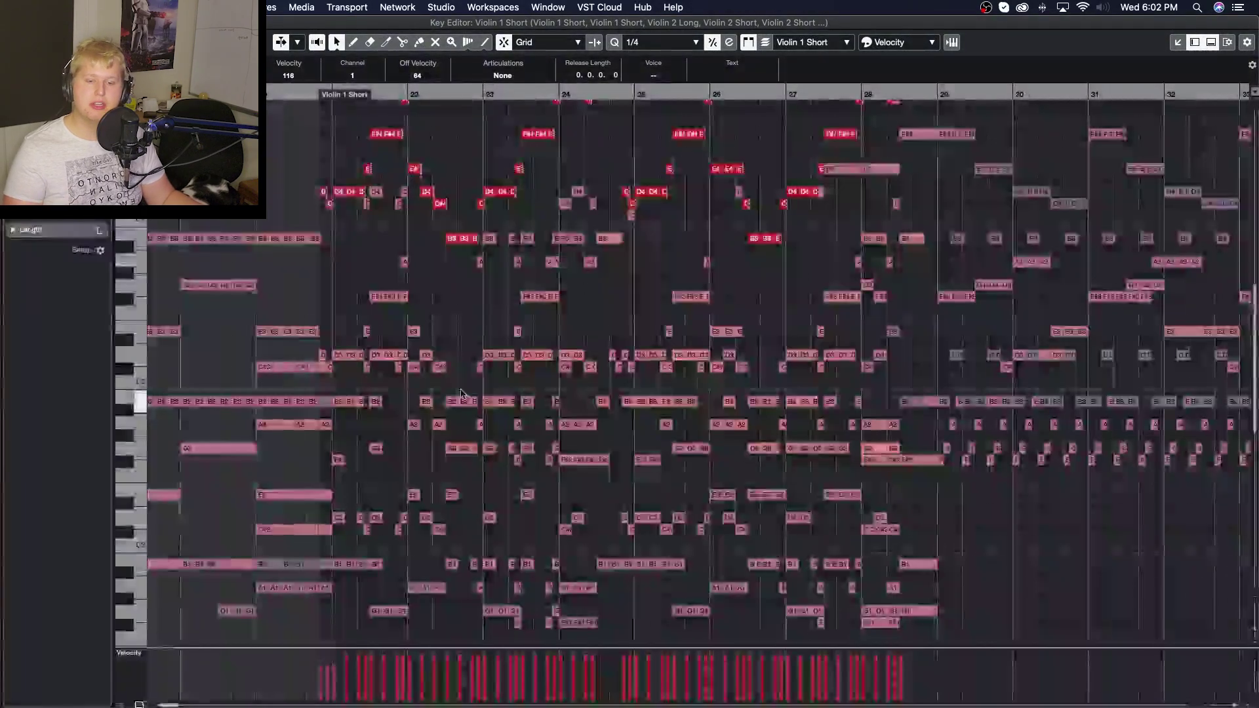
scroll(407, 321, down, 3)
key(h)
scroll(402, 310, up, 4)
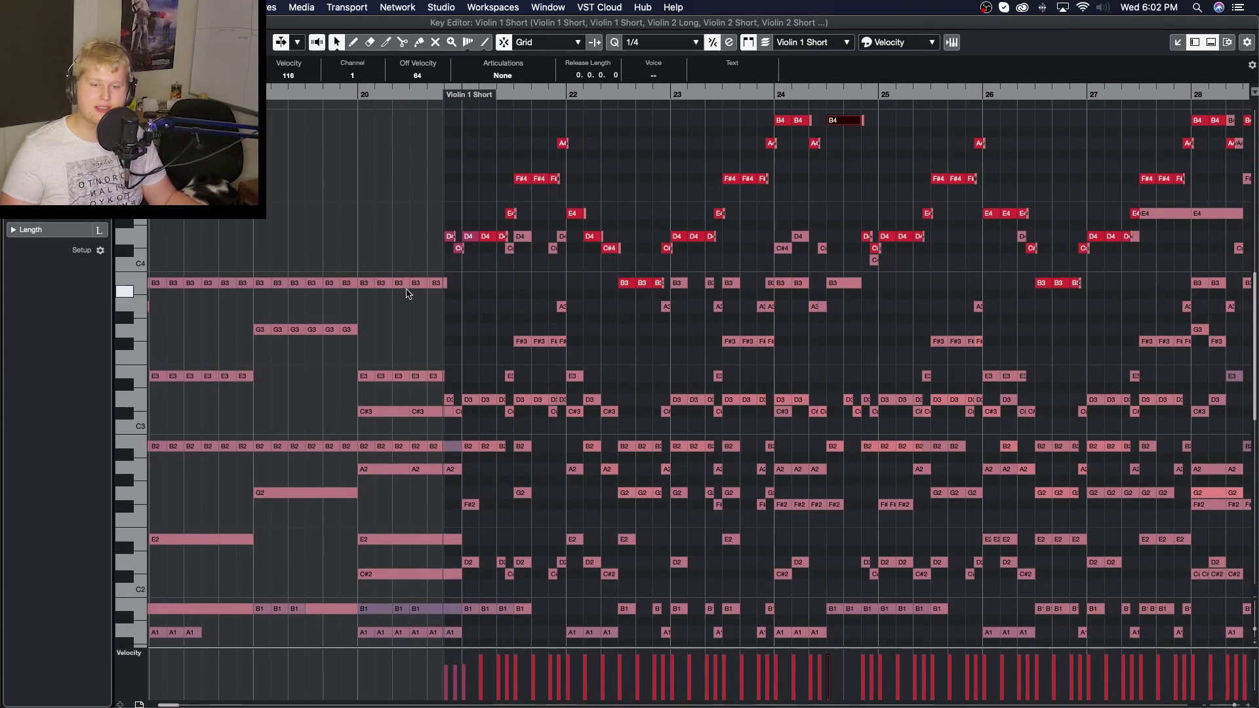
click(434, 88)
key(space)
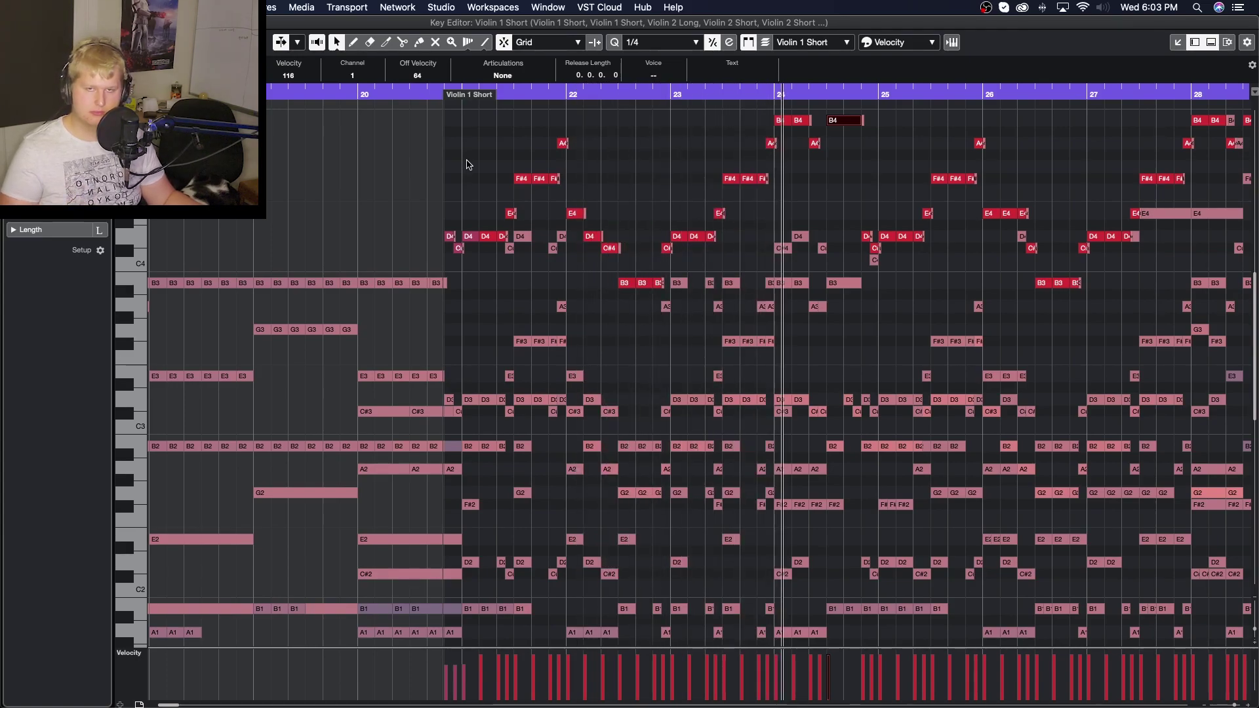
key(space)
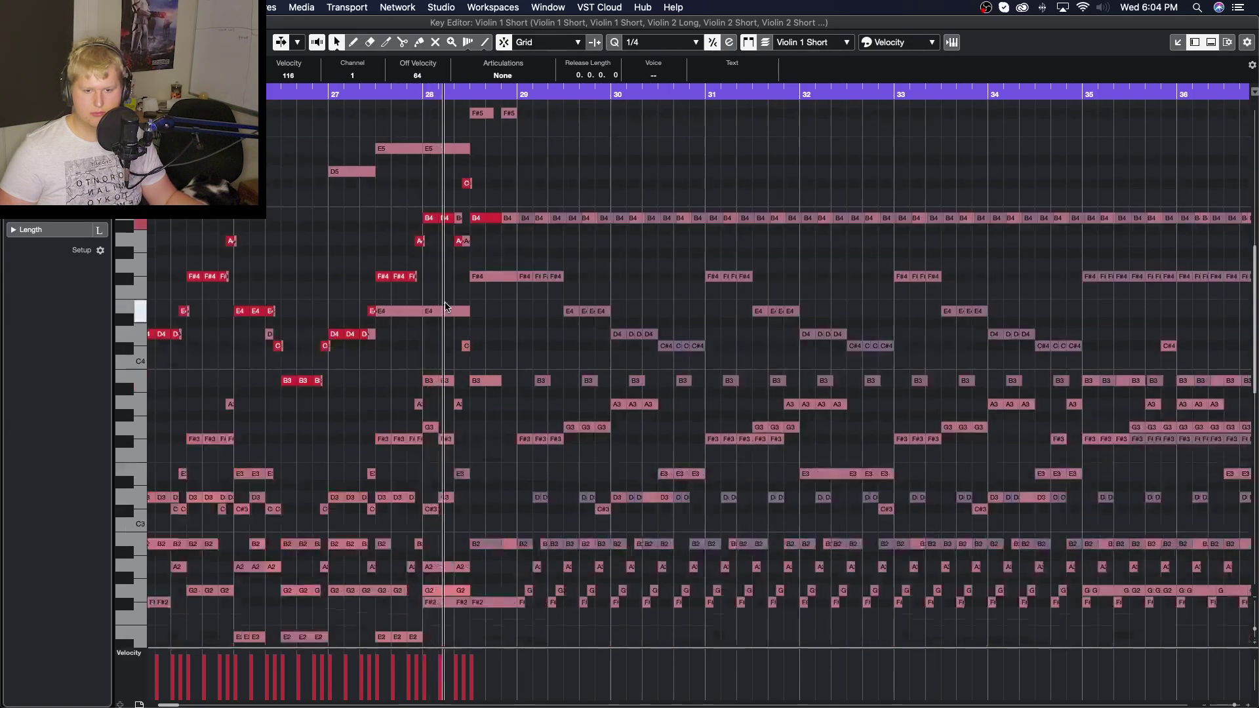
Follow the playback from bar 28 with more of the pitch range in view, and stop it at bar 36
key(g)
key(g)
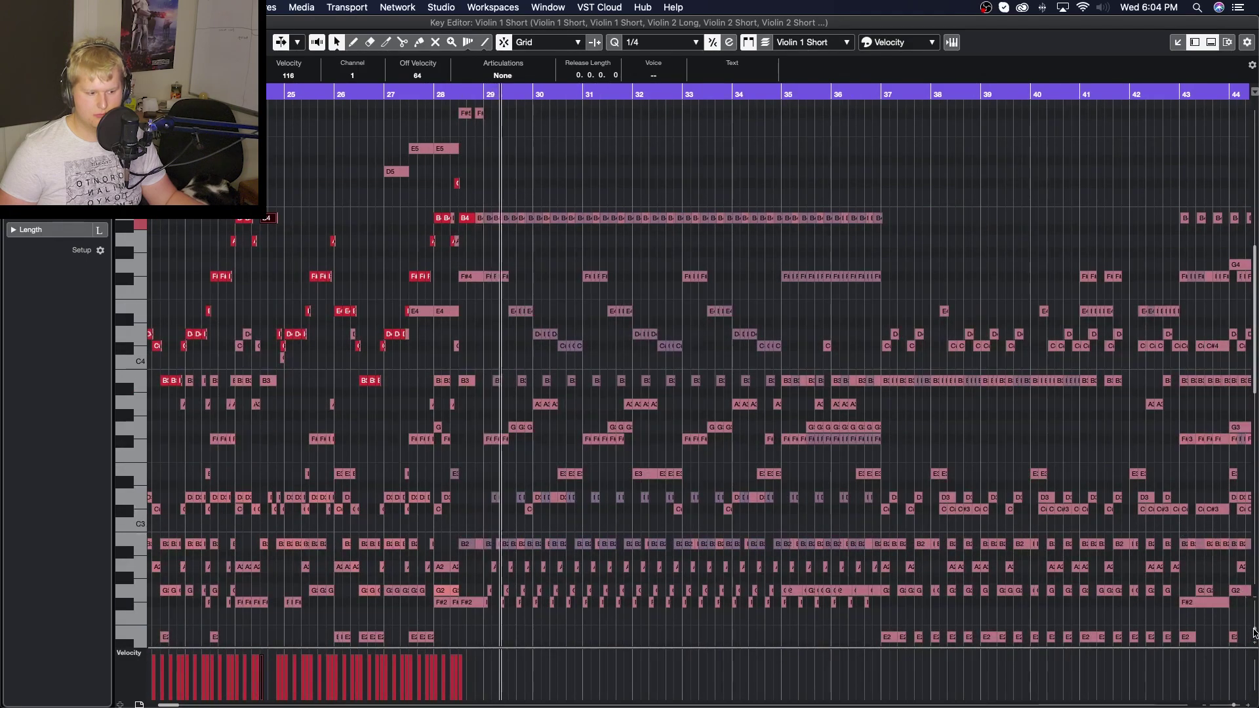
click(1255, 632)
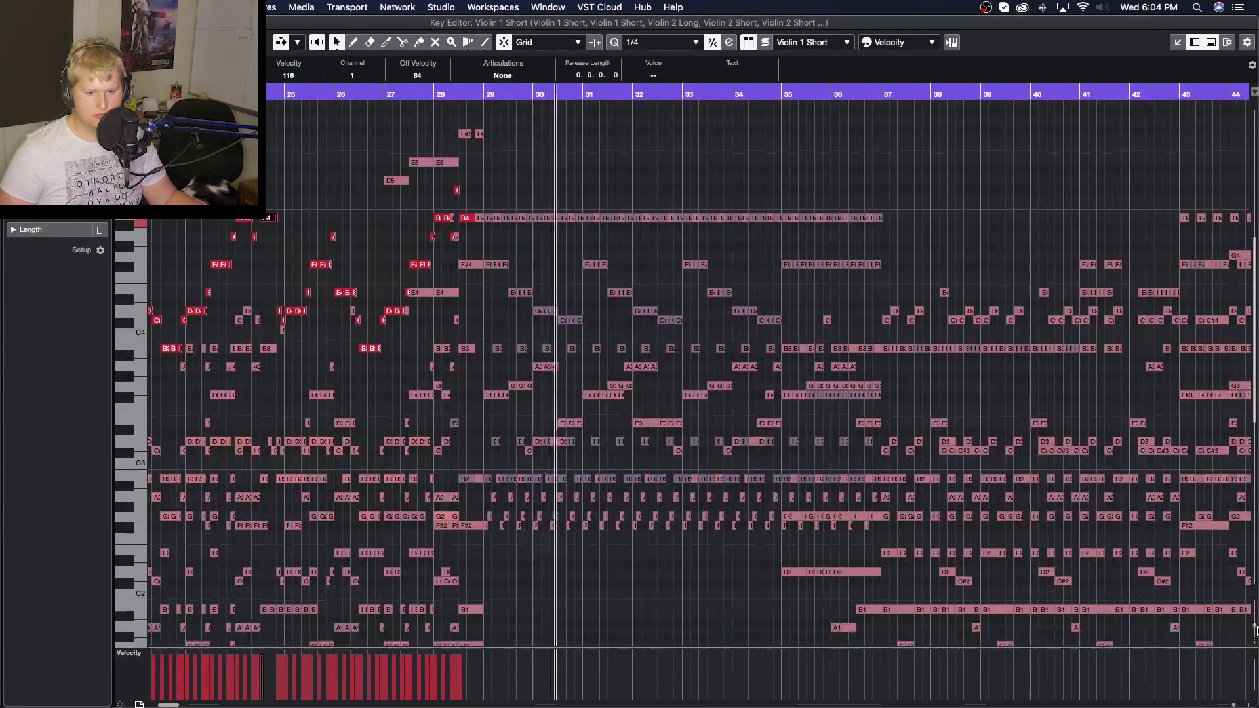
key(h)
key(h)
key(h)
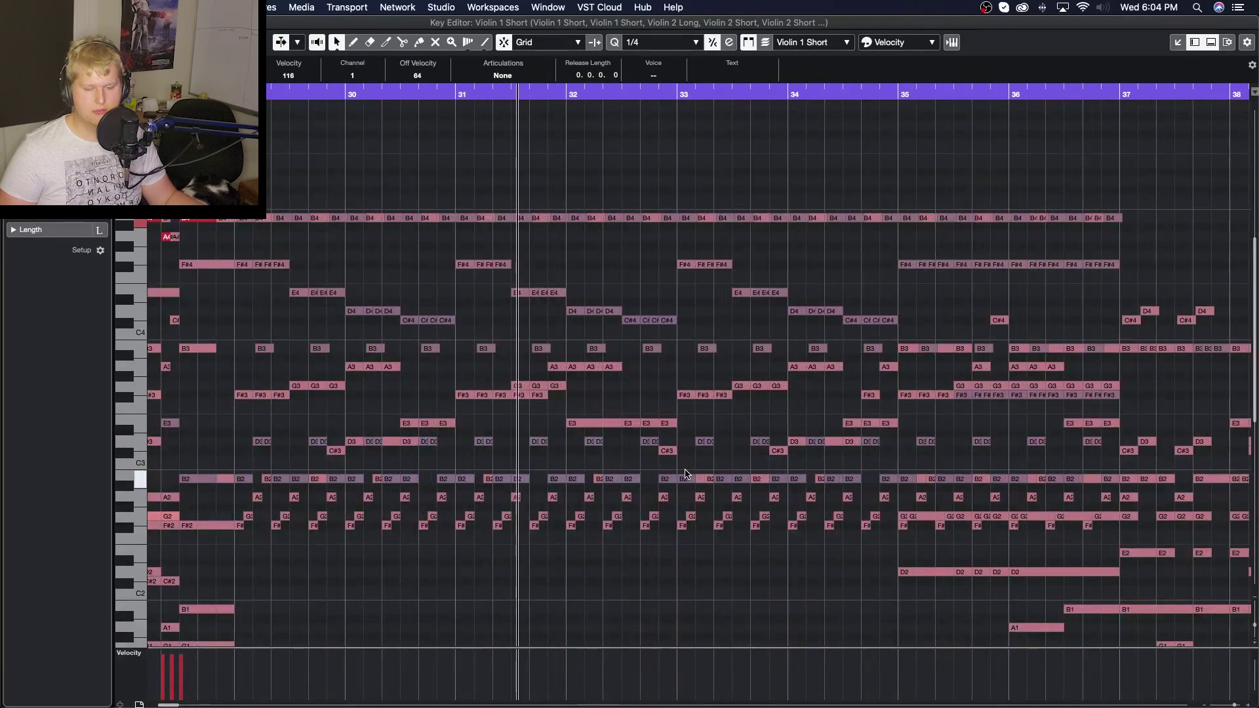
scroll(685, 474, down, 5)
scroll(685, 474, right, 5)
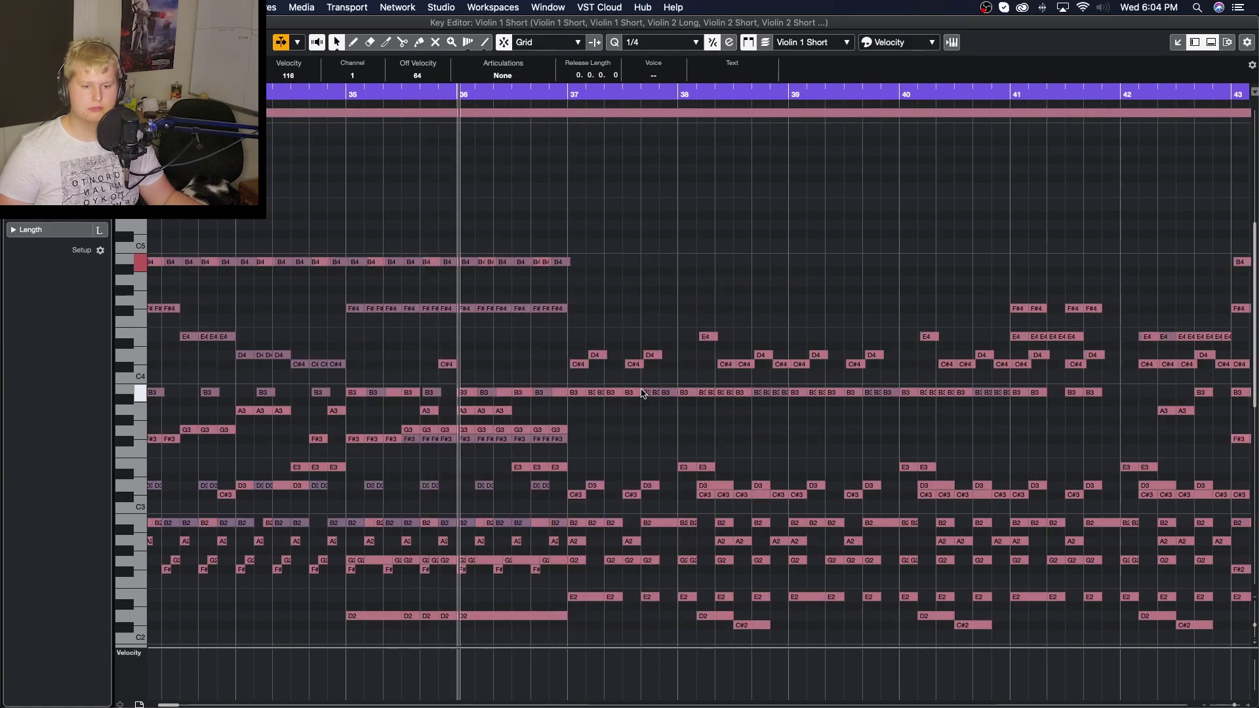
key(space)
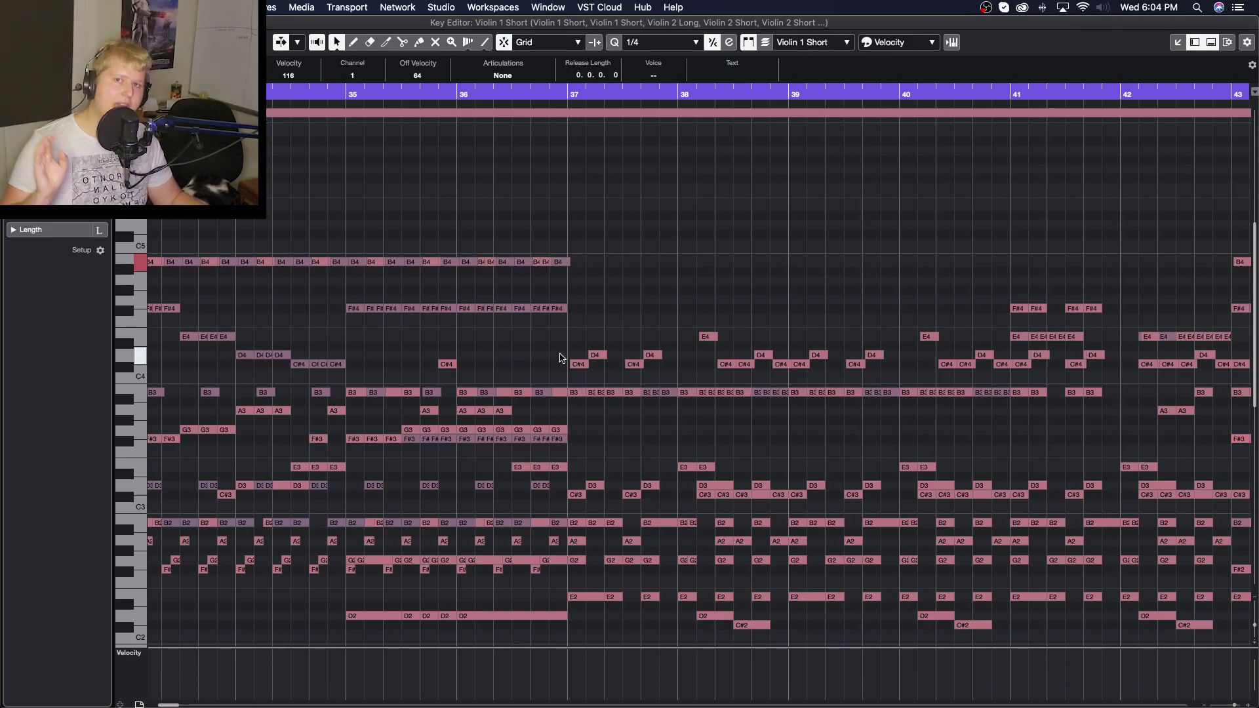
Go back to bars 26 to 29 and review the layered parts leading into bar 29
scroll(560, 357, left, 10)
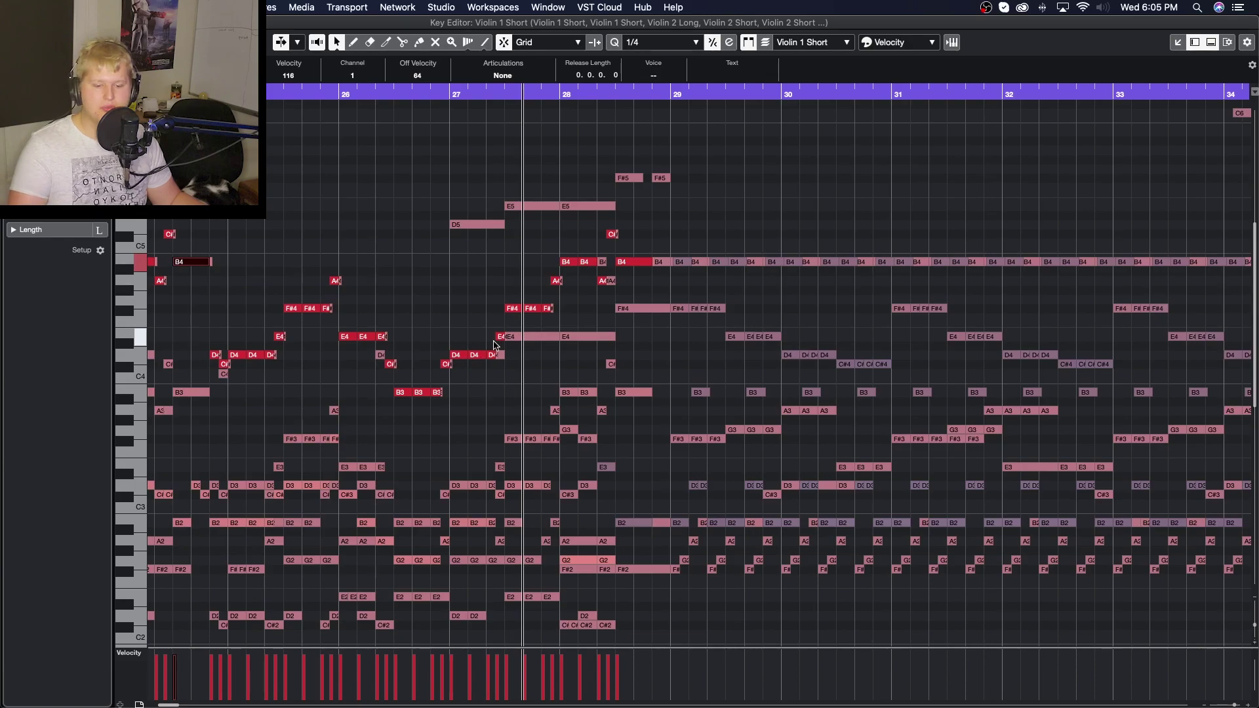
scroll(495, 346, down, 5)
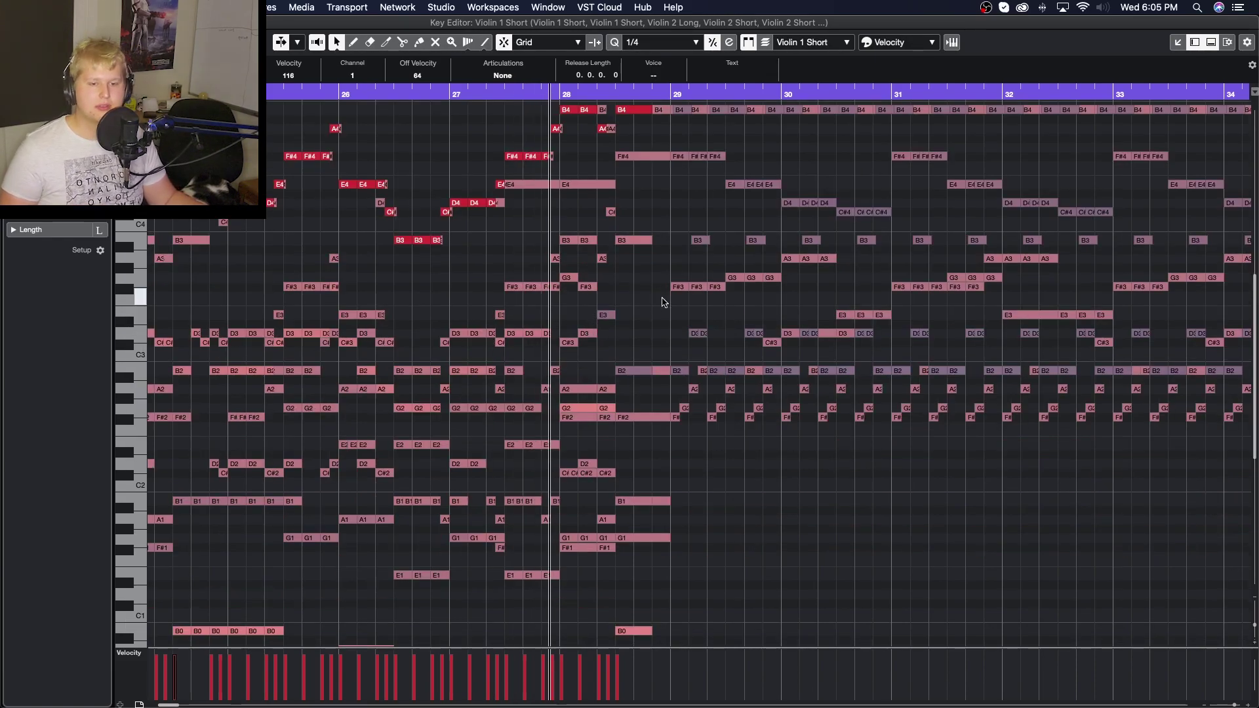
scroll(662, 302, up, 12)
scroll(663, 302, down, 5)
scroll(664, 302, down, 5)
scroll(664, 302, right, 5)
key(space)
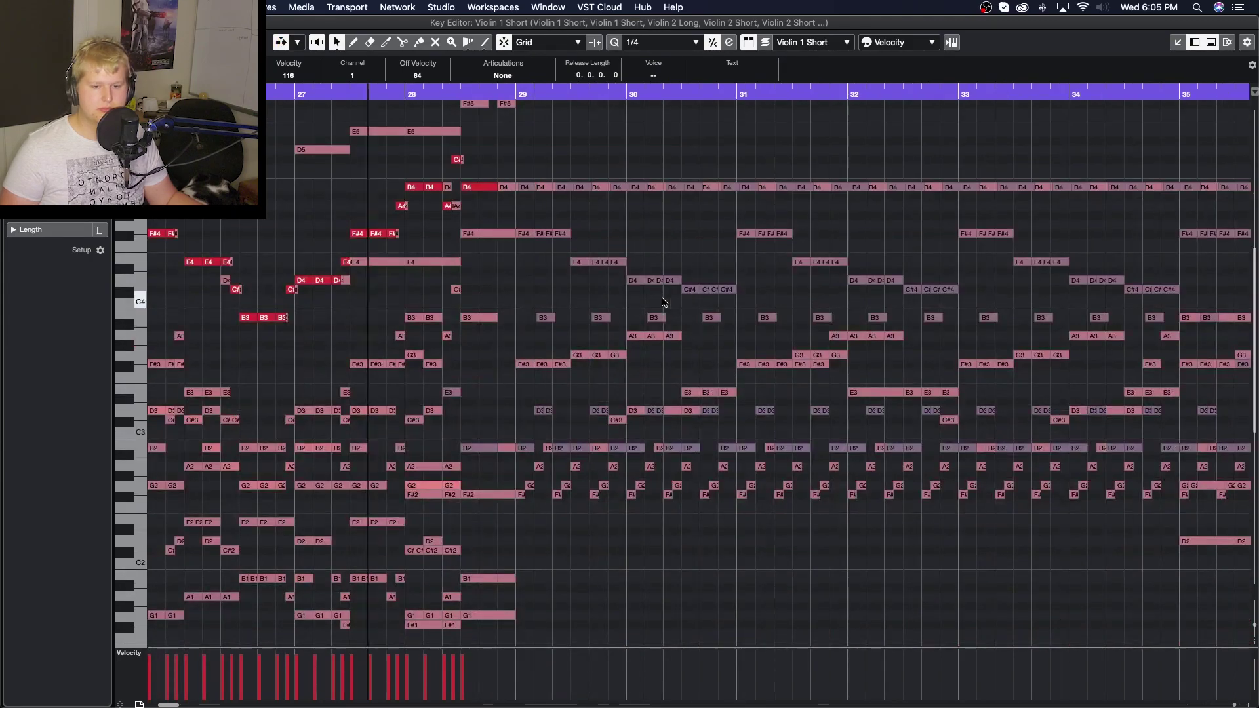
Make Trumpet 1 the active part through its F#4 note at bar 29, and select the B4, E4, B3 and G3 notes in that bar's second half
click(531, 236)
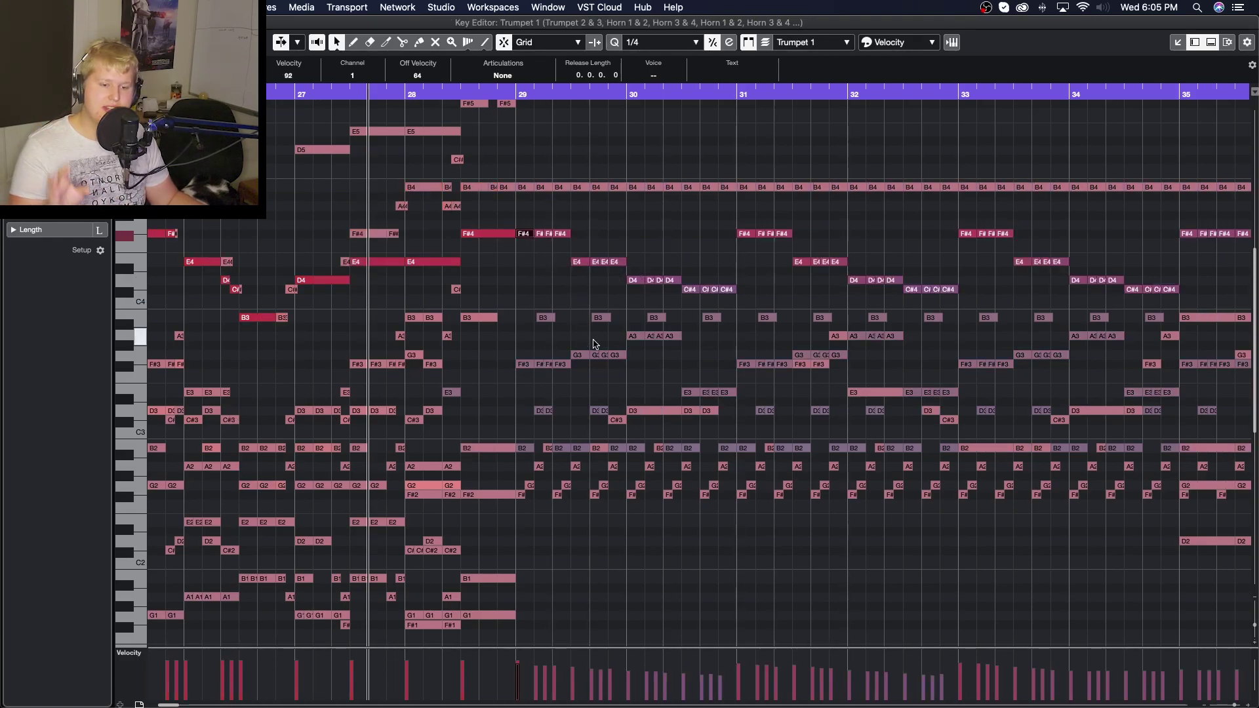
scroll(722, 337, right, 5)
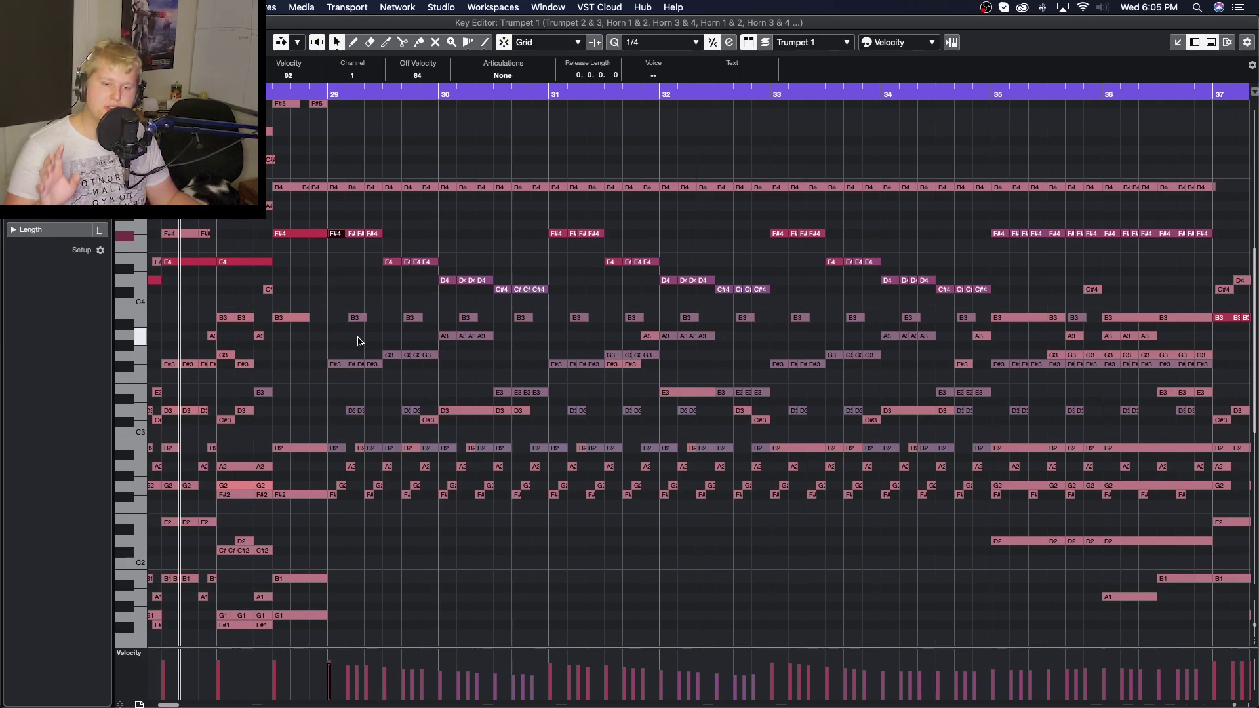
drag(334, 398, 377, 172)
drag(383, 364, 423, 183)
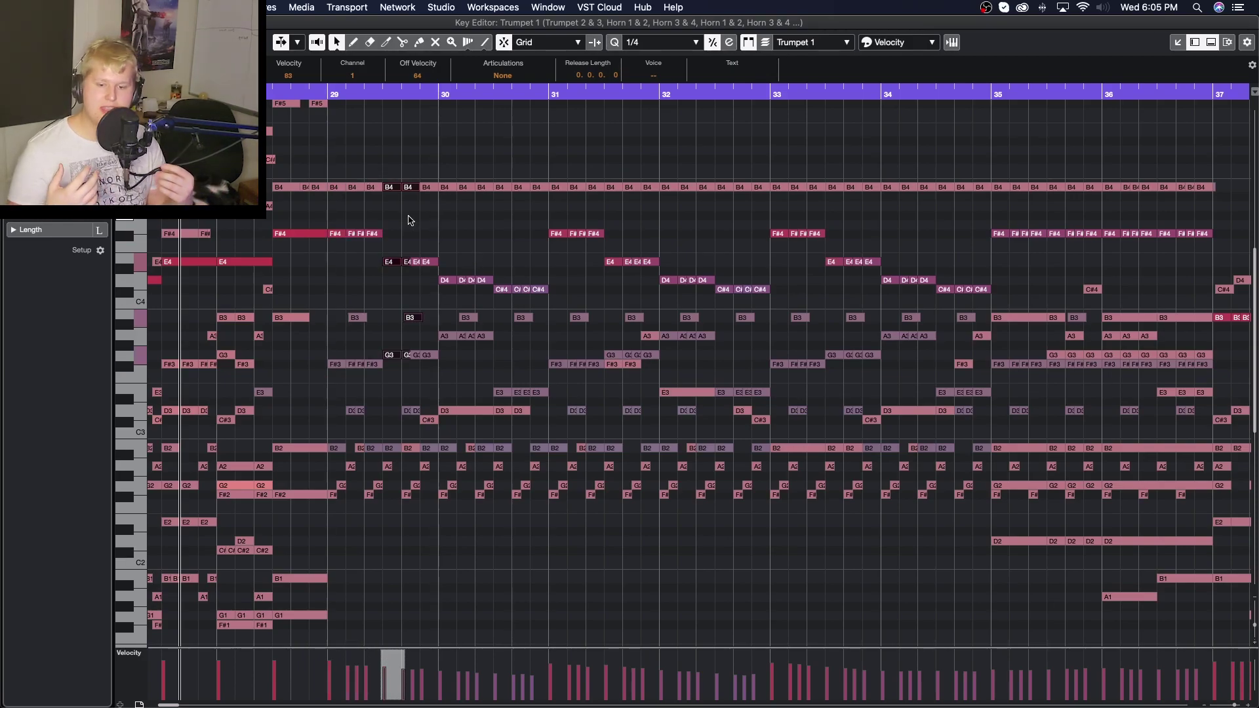
Examine the brass and string notes from bar 29 through to bar 57 and follow the passage during playback
scroll(409, 221, up, 5)
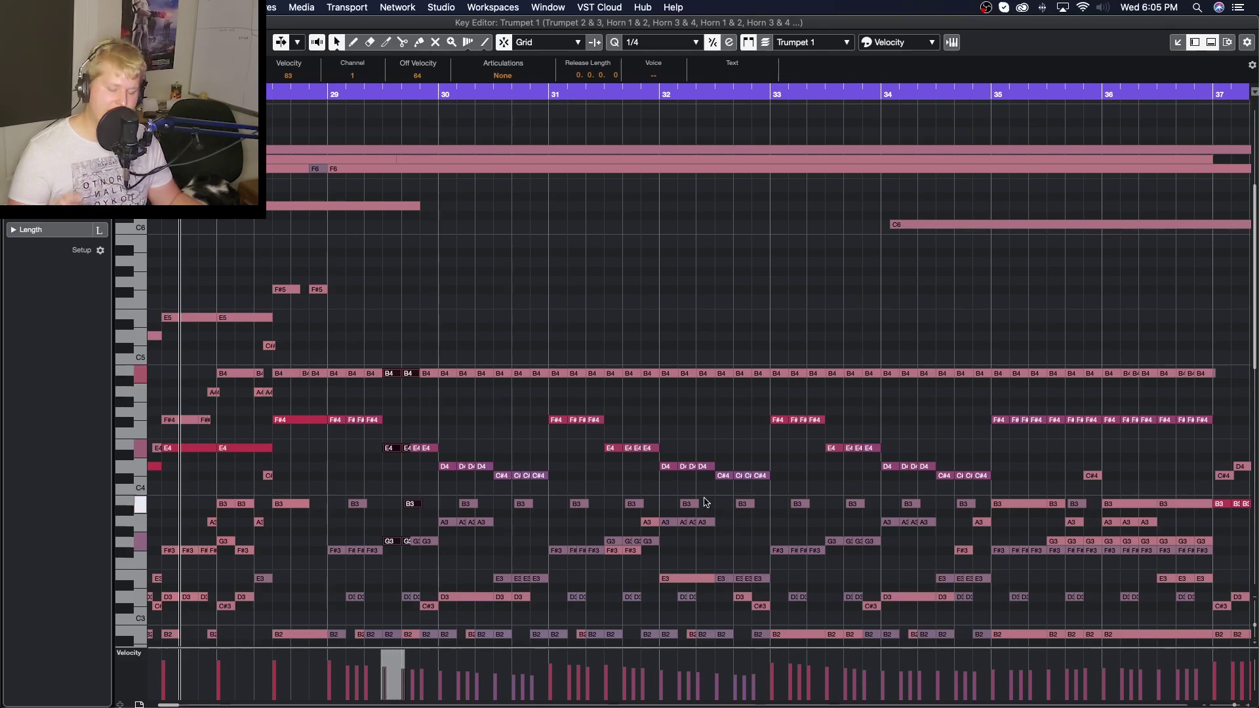
scroll(705, 501, right, 5)
scroll(705, 501, down, 2)
scroll(705, 502, left, 3)
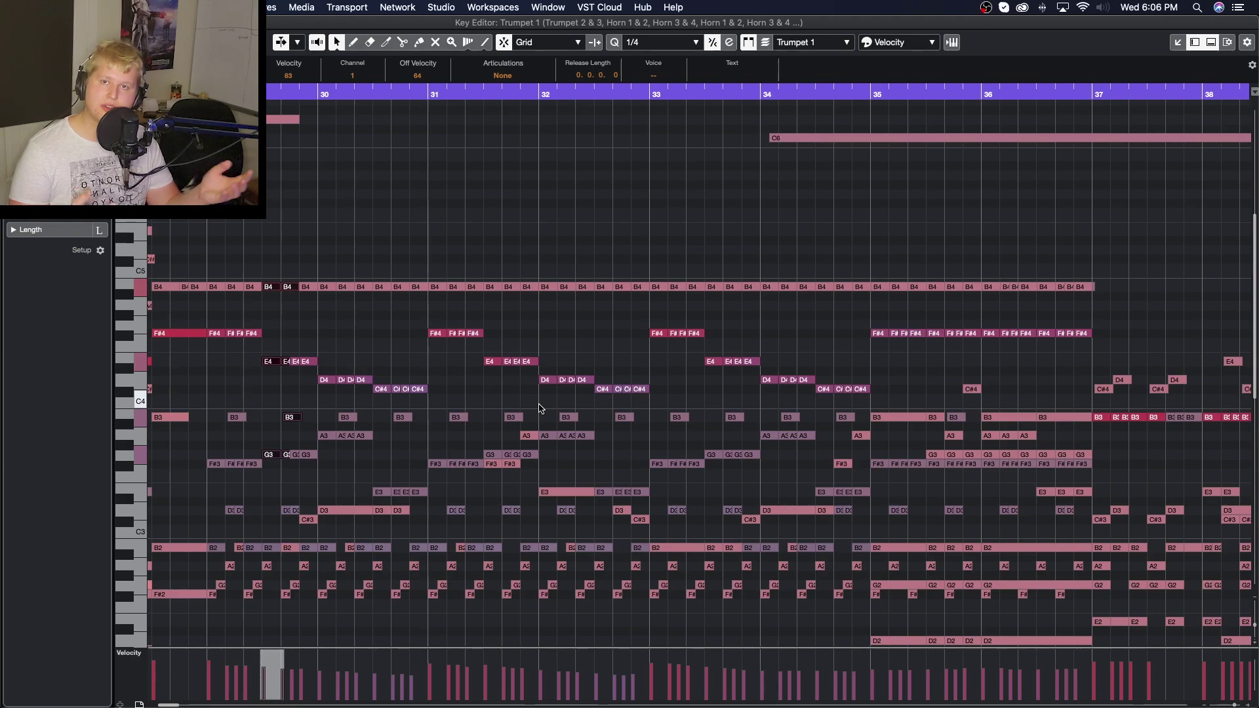
scroll(518, 367, down, 3)
scroll(444, 300, right, 10)
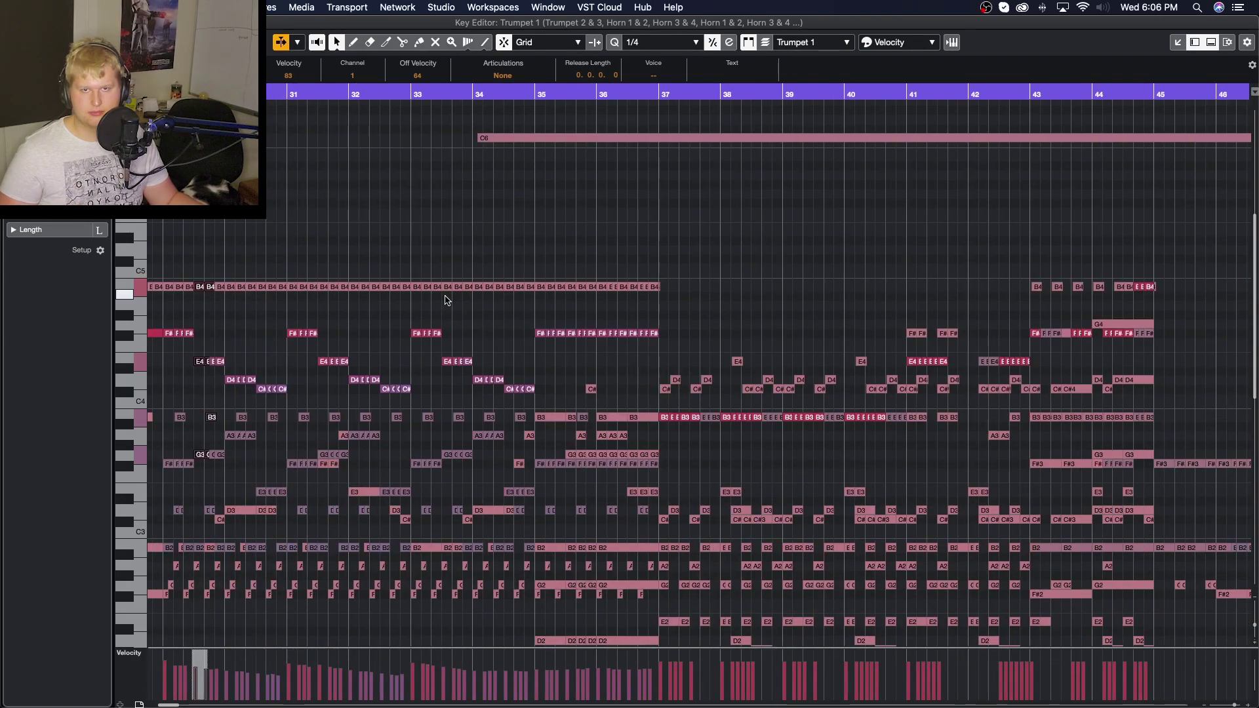
scroll(442, 320, left, 8)
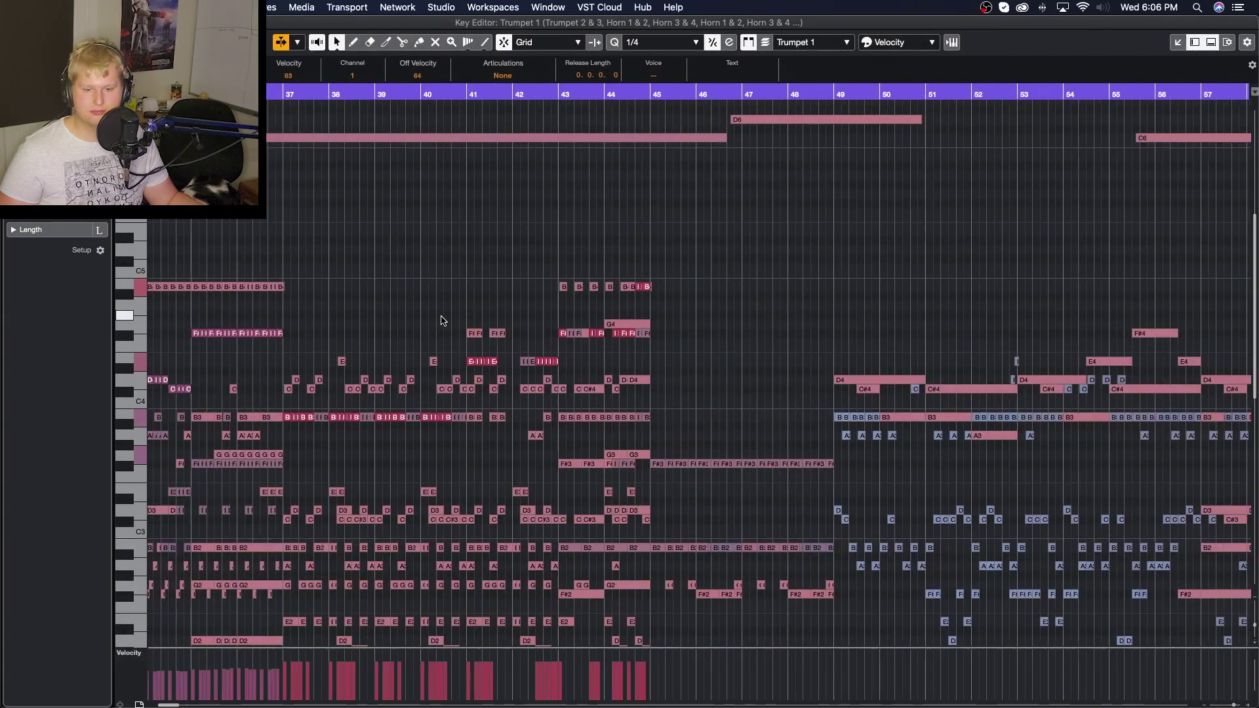
scroll(443, 320, down, 2)
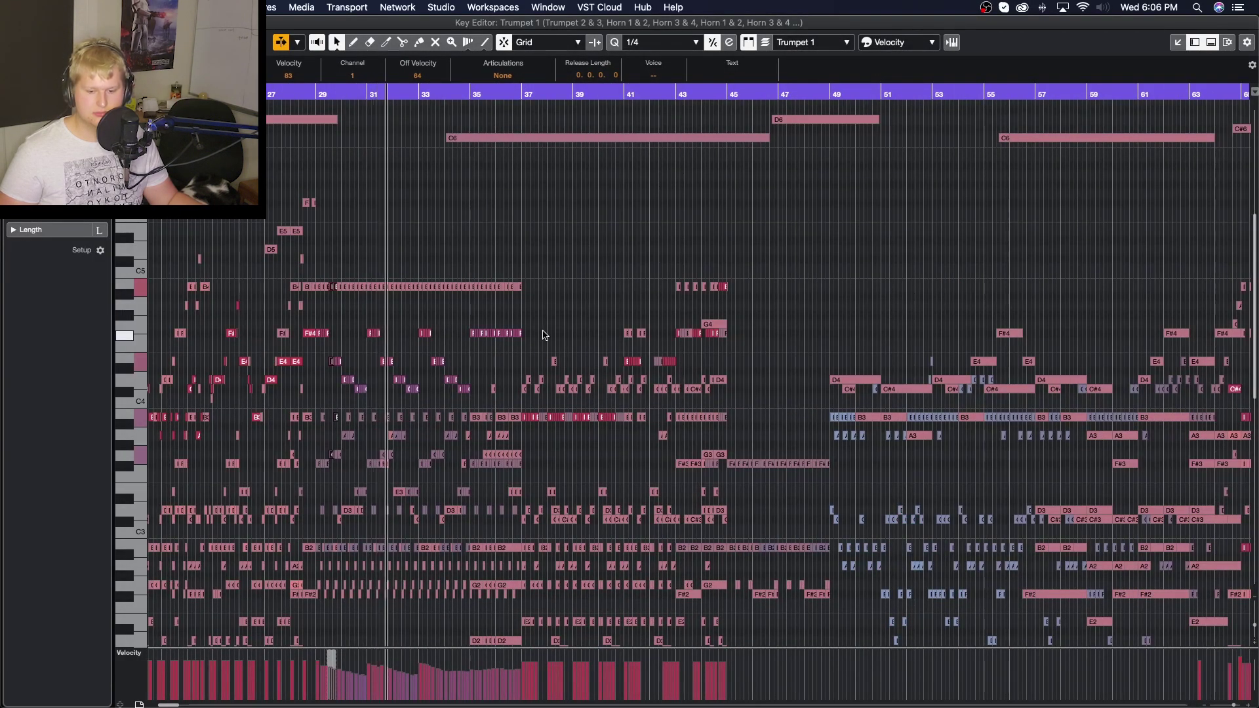
Follow the playback through bars 31 to 37 while examining the lower-pitched notes
scroll(543, 335, down, 5)
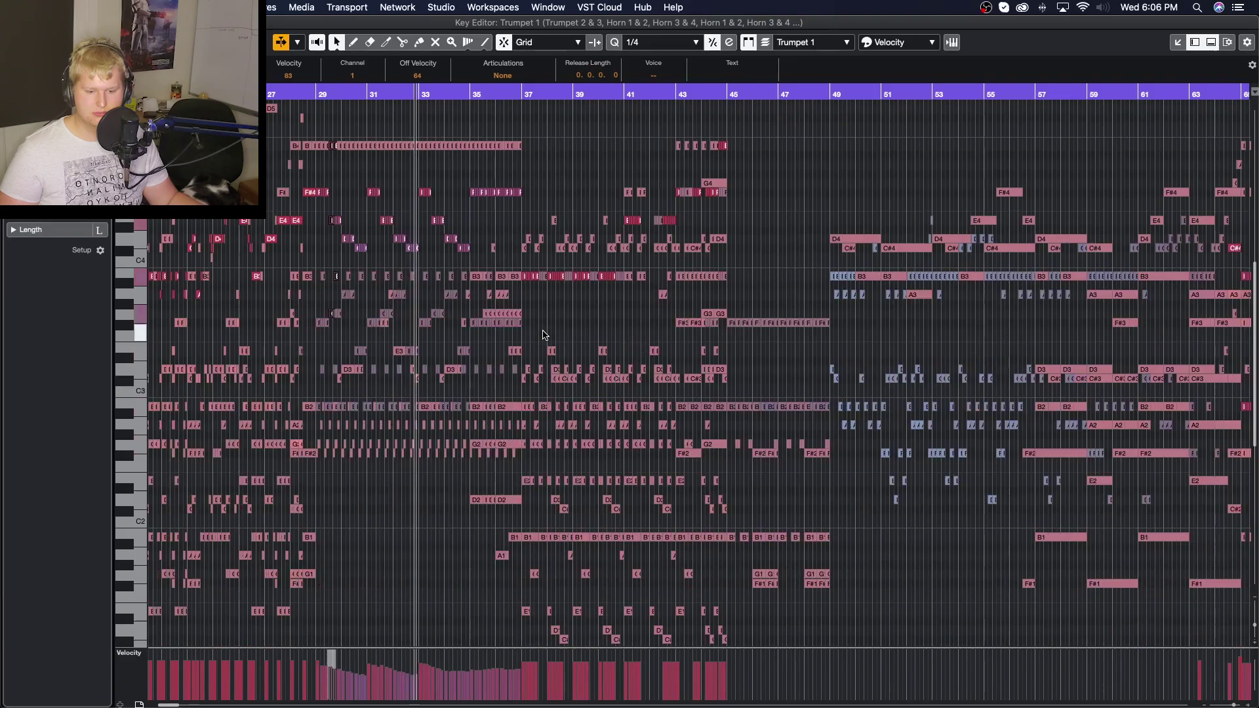
scroll(543, 335, down, 2)
scroll(543, 335, up, 5)
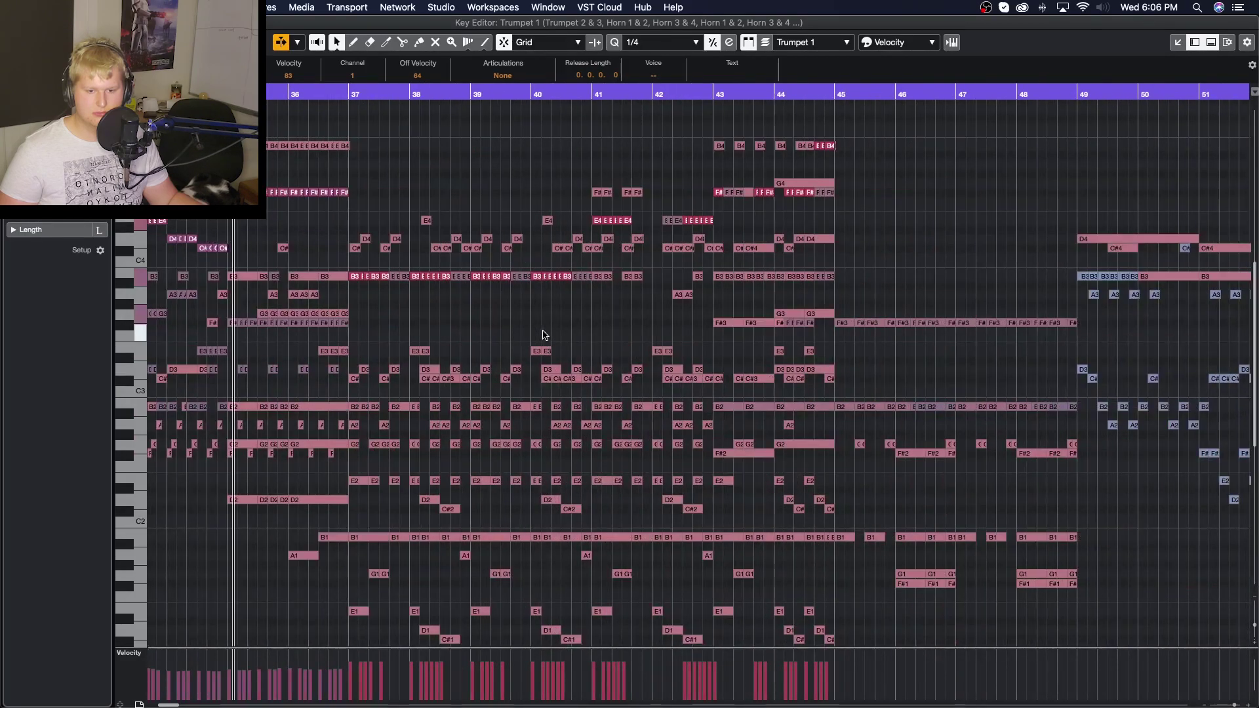
scroll(543, 335, right, 3)
scroll(543, 336, left, 3)
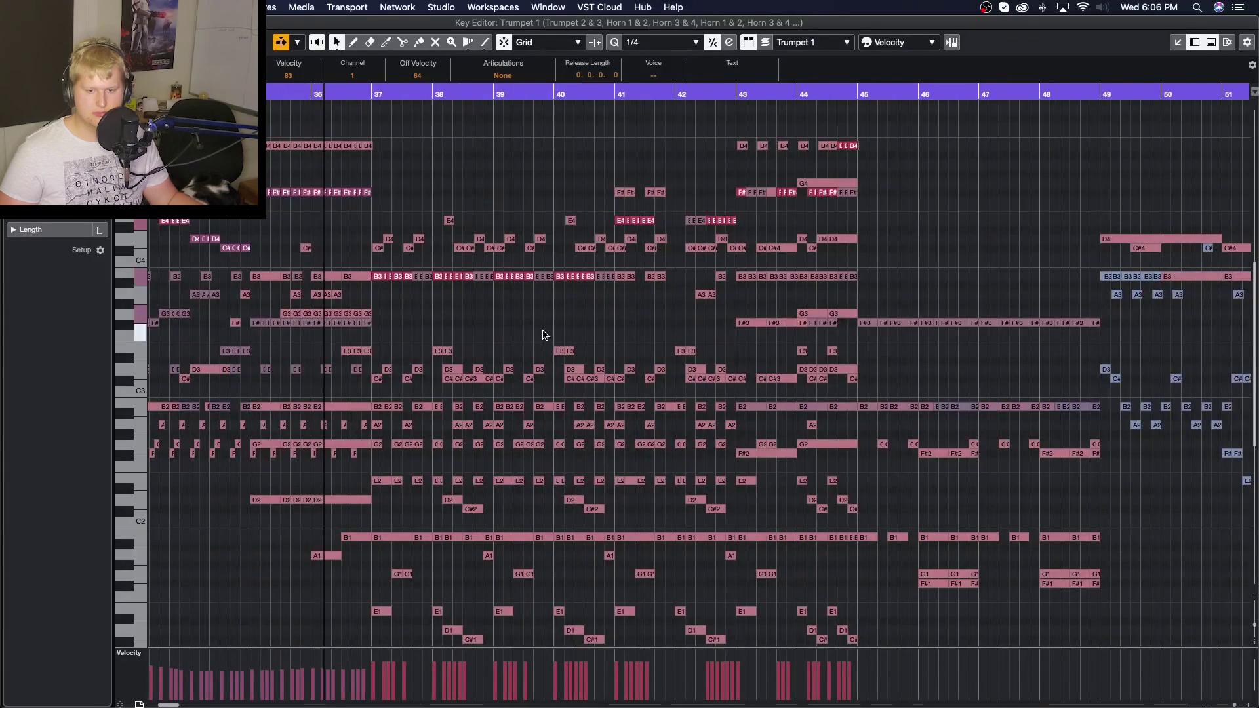
scroll(543, 335, up, 1)
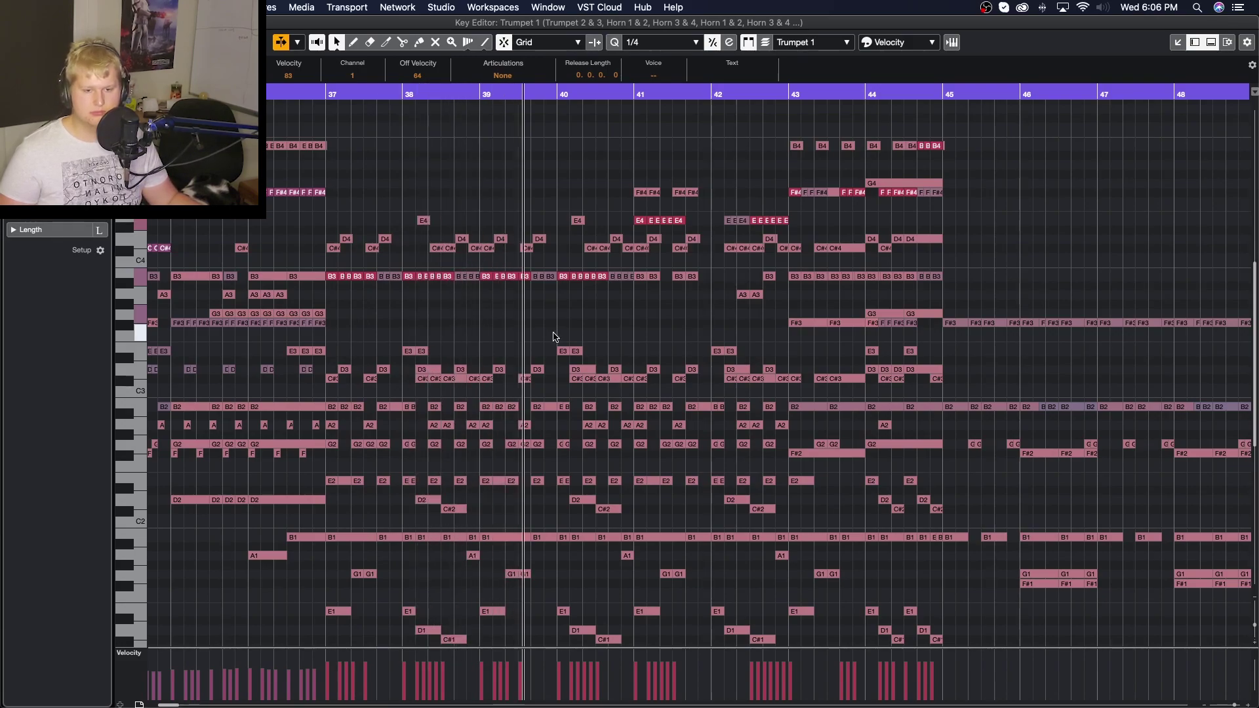
Follow the playback through bars 39 to 43, checking the notes ahead and the higher pitch range
scroll(548, 336, right, 2)
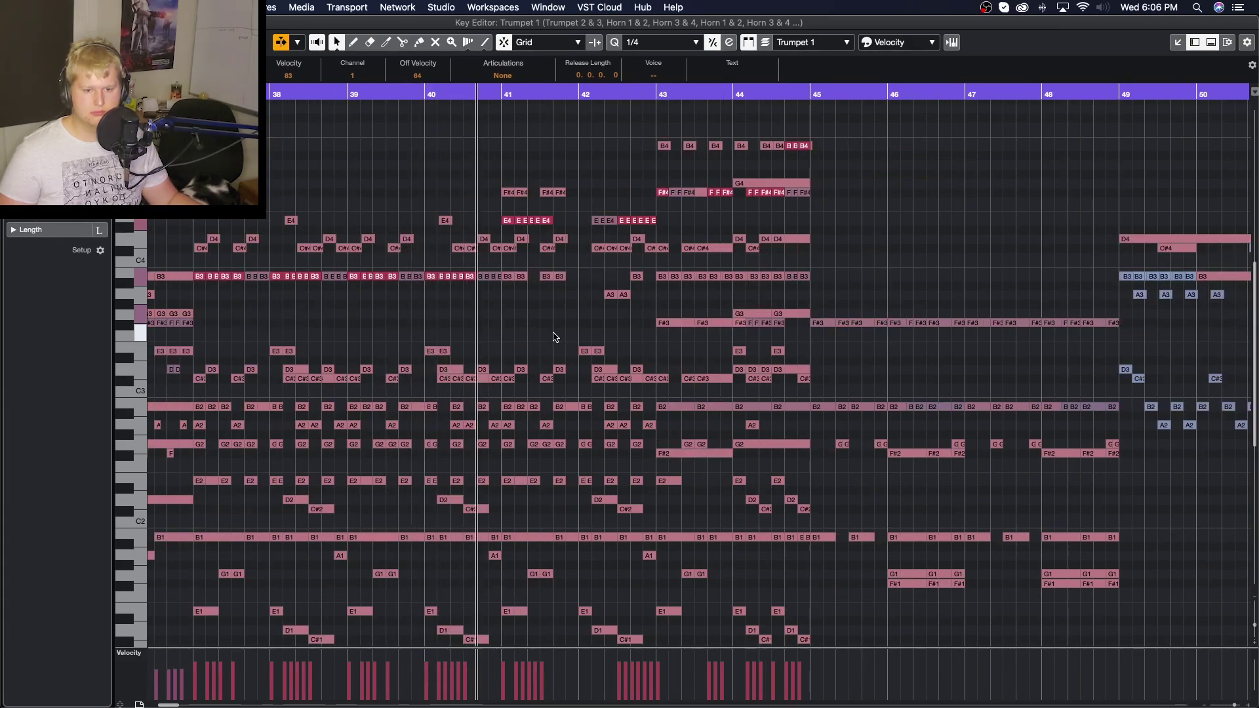
scroll(554, 337, right, 2)
scroll(554, 337, right, 2)
scroll(554, 337, left, 4)
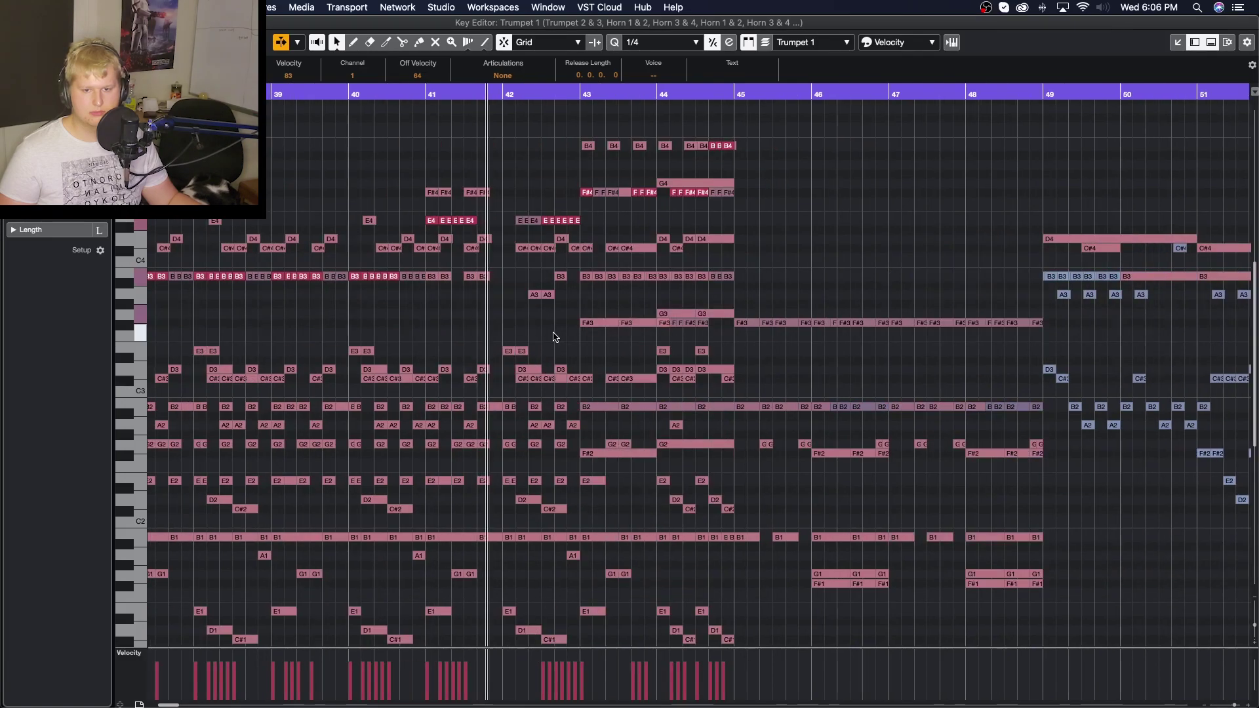
scroll(554, 337, right, 1)
scroll(555, 337, right, 2)
scroll(554, 337, up, 3)
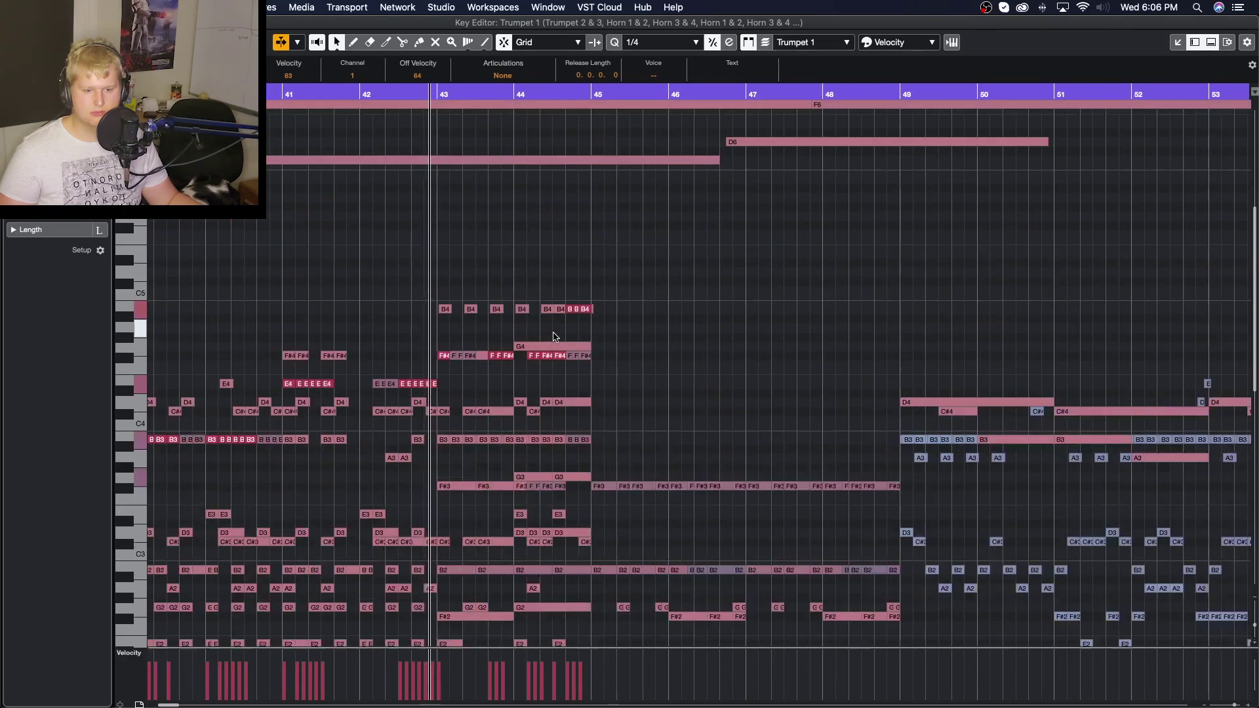
scroll(554, 337, right, 2)
scroll(554, 337, left, 2)
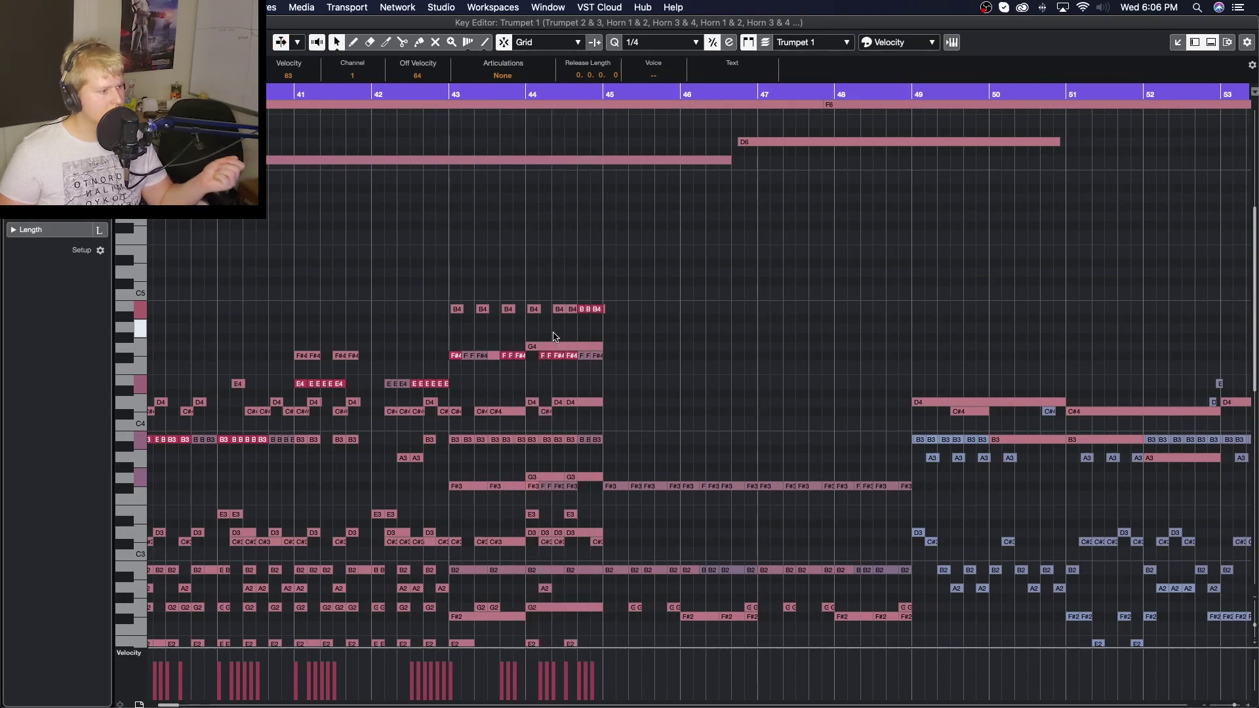
Return to bar 37, follow its playback with auto-scroll on and a wider range of bars in view, and stop it
scroll(554, 337, left, 5)
scroll(554, 337, down, 2)
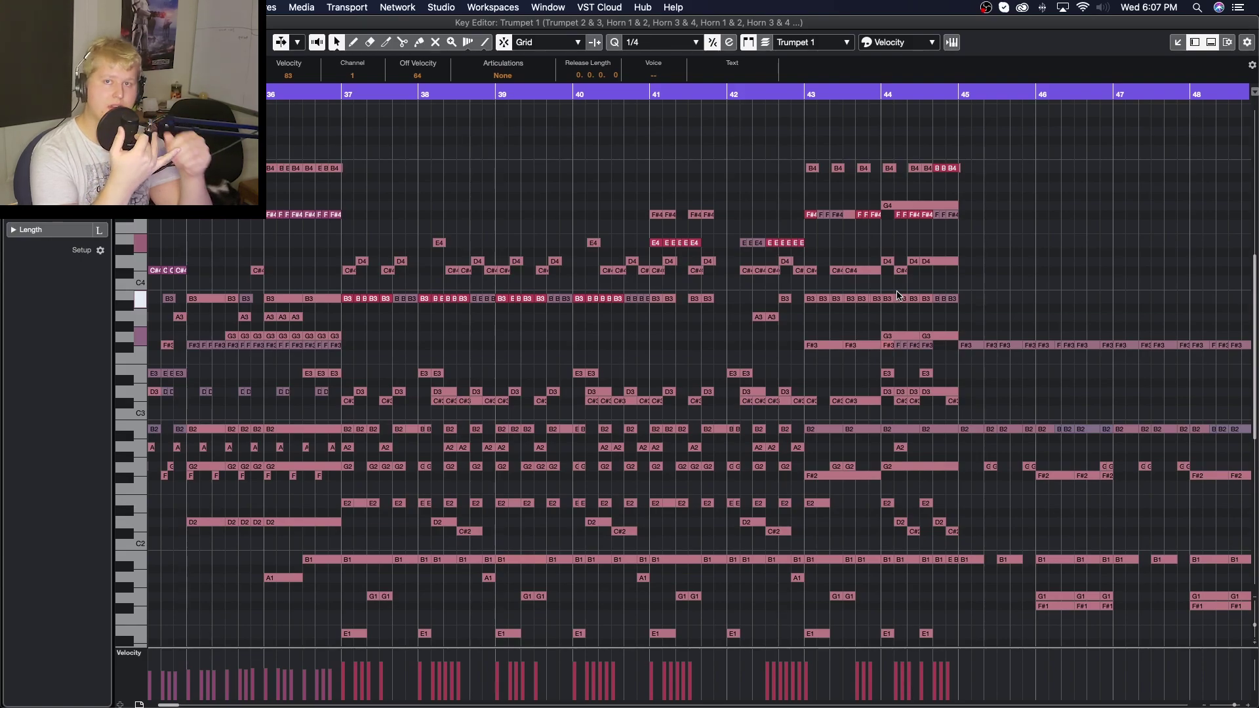
key(f)
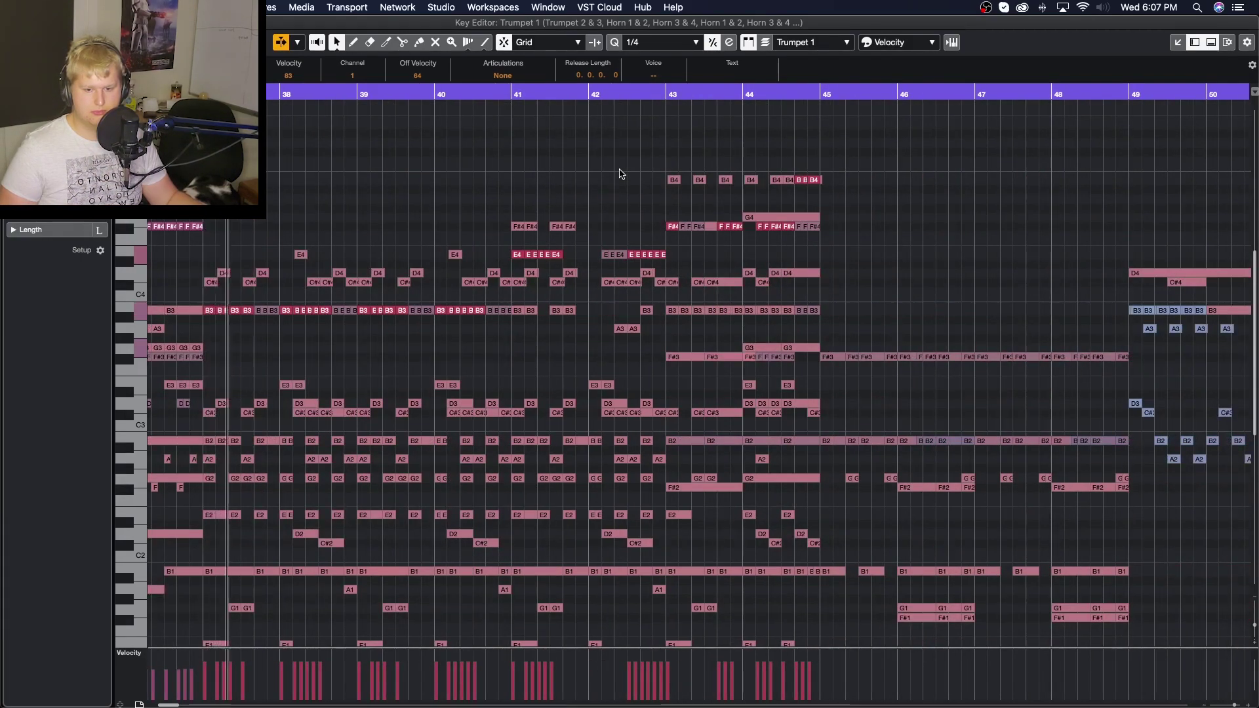
key(g)
key(g)
key(g)
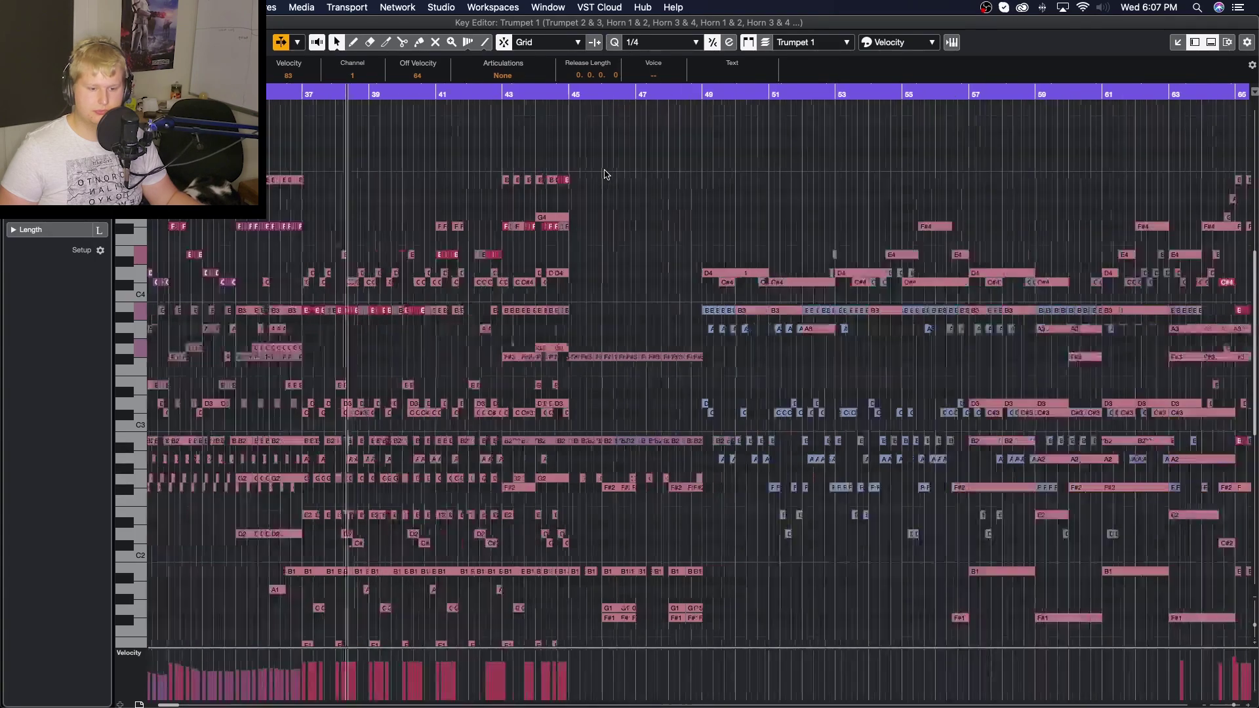
key(space)
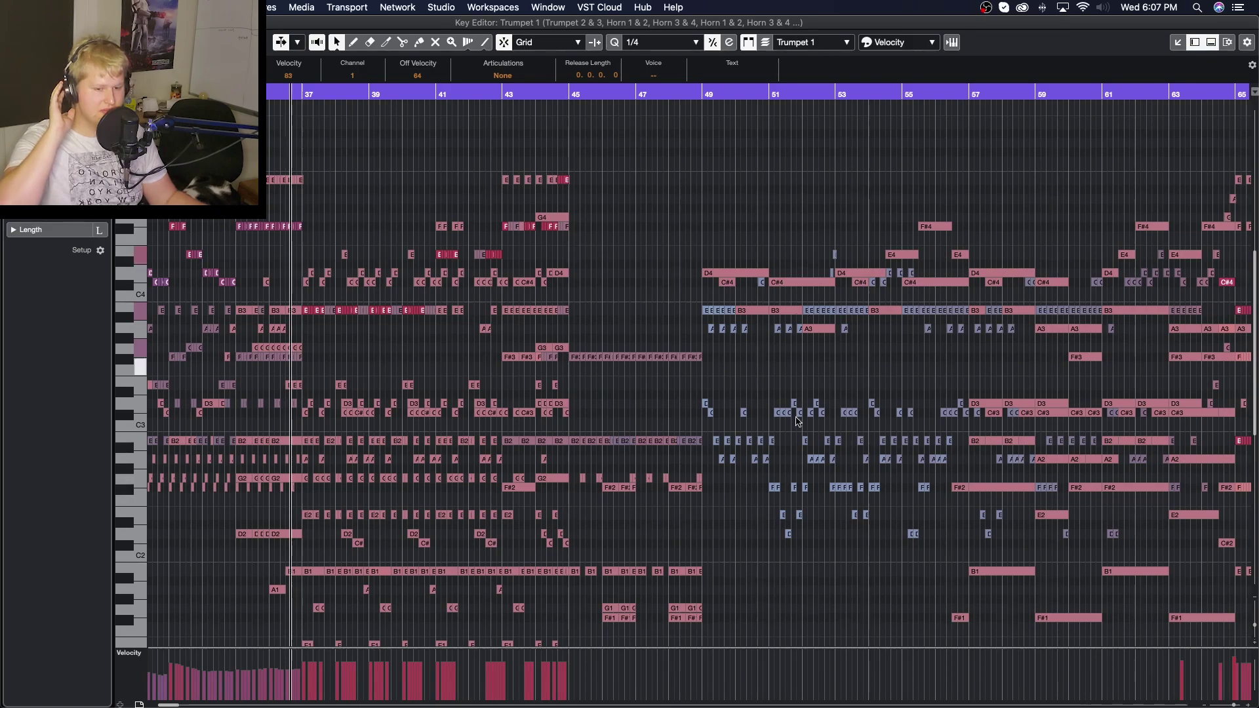
Select the notes from about bar 45 to bar 49 and start playback just before bar 43
drag(568, 331, 703, 627)
drag(593, 323, 700, 607)
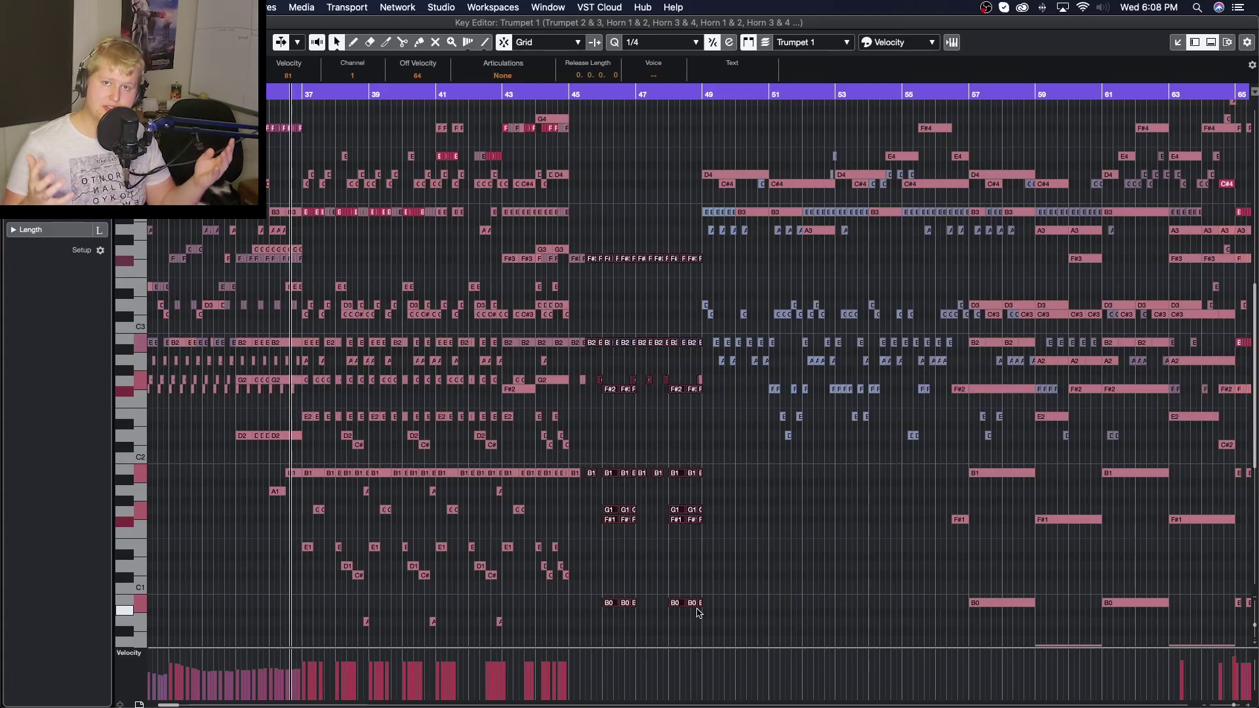
click(497, 94)
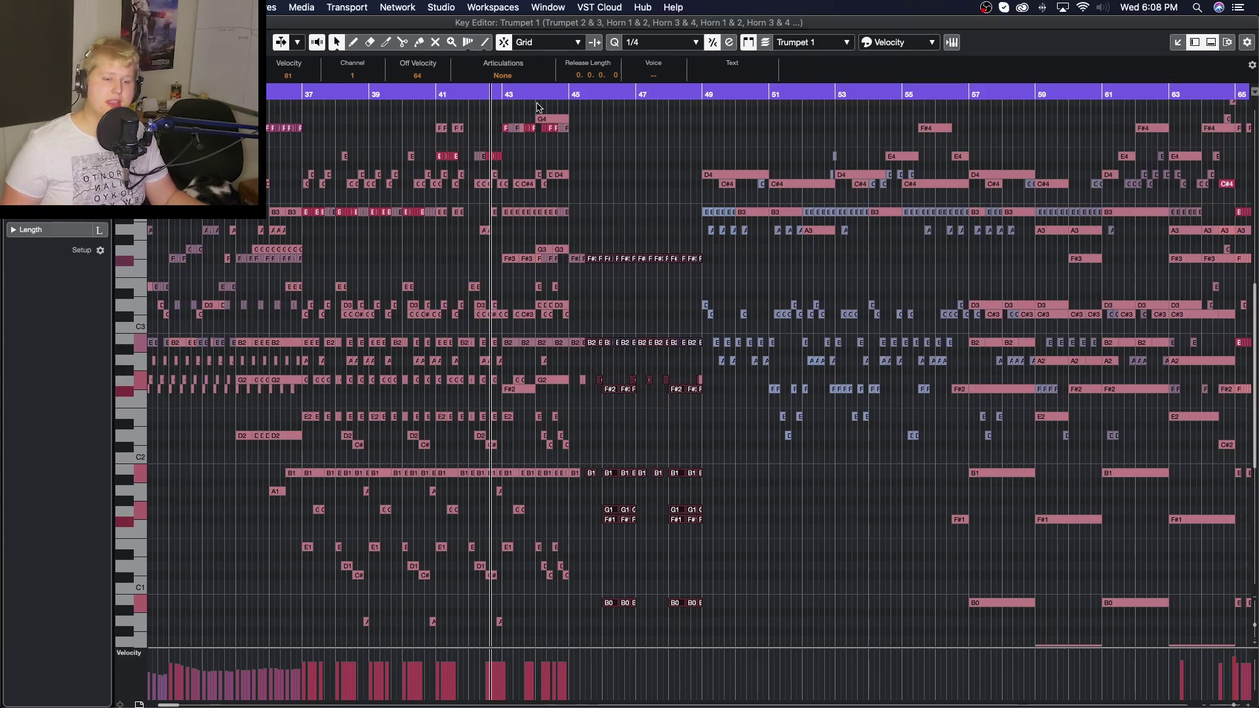
key(space)
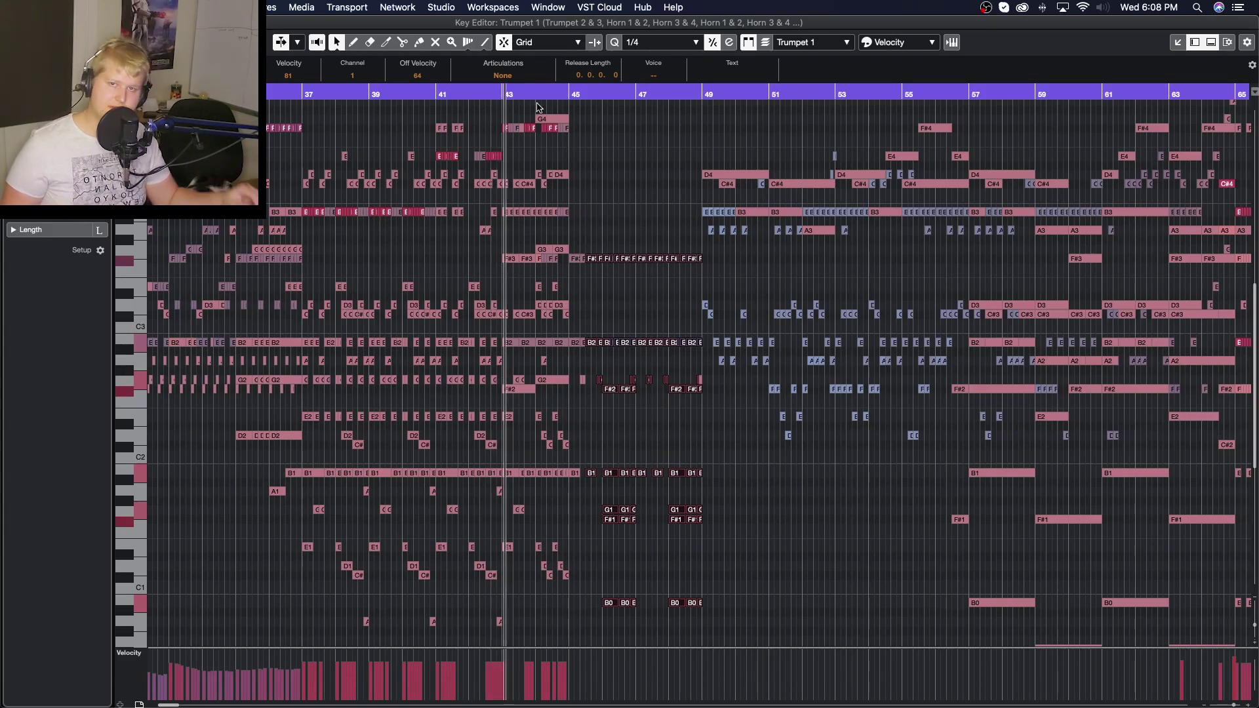
Follow the playback through the lowest and middle pitch ranges past bar 49, and stop it
scroll(538, 107, up, 3)
scroll(536, 108, down, 10)
scroll(538, 111, up, 7)
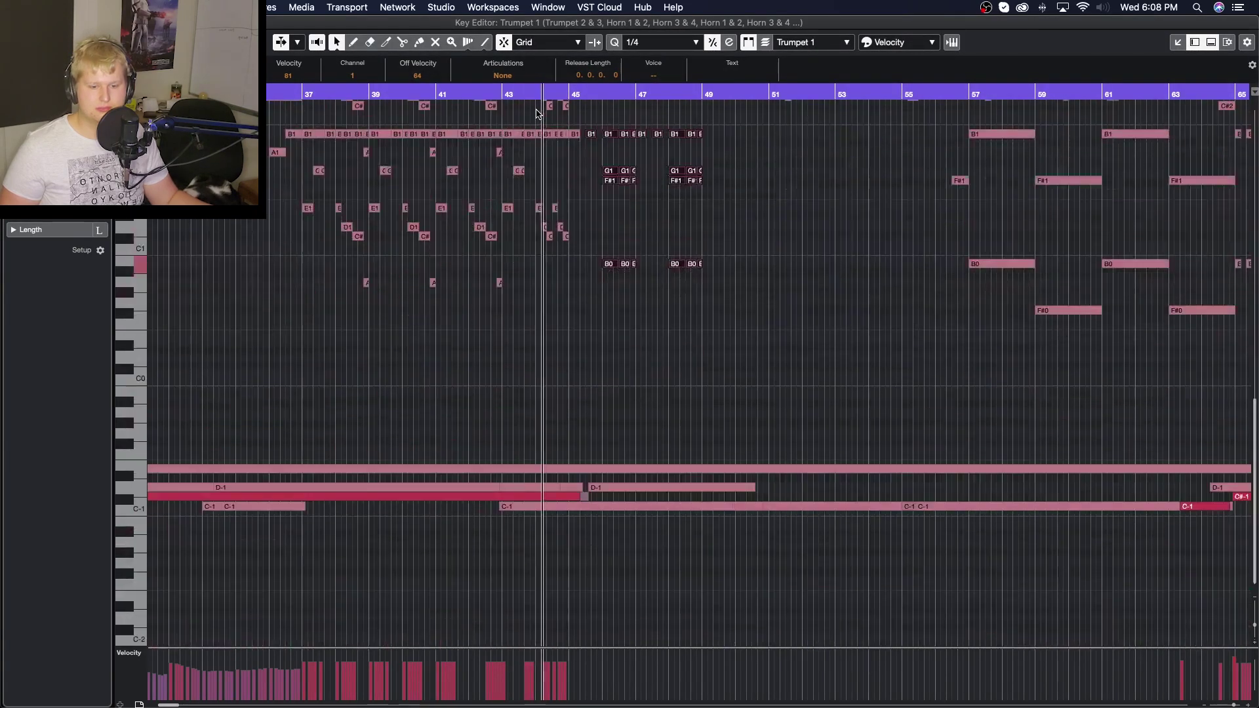
scroll(545, 124, down, 2)
scroll(558, 145, up, 3)
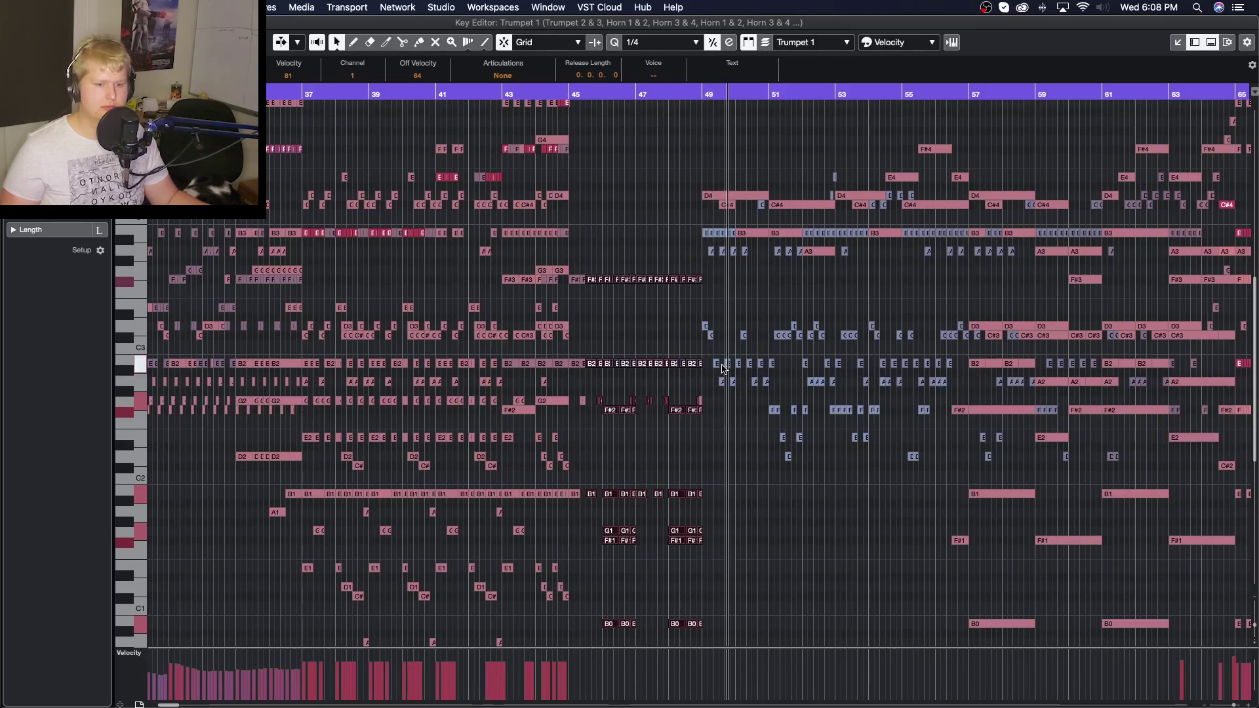
scroll(656, 335, right, 4)
key(space)
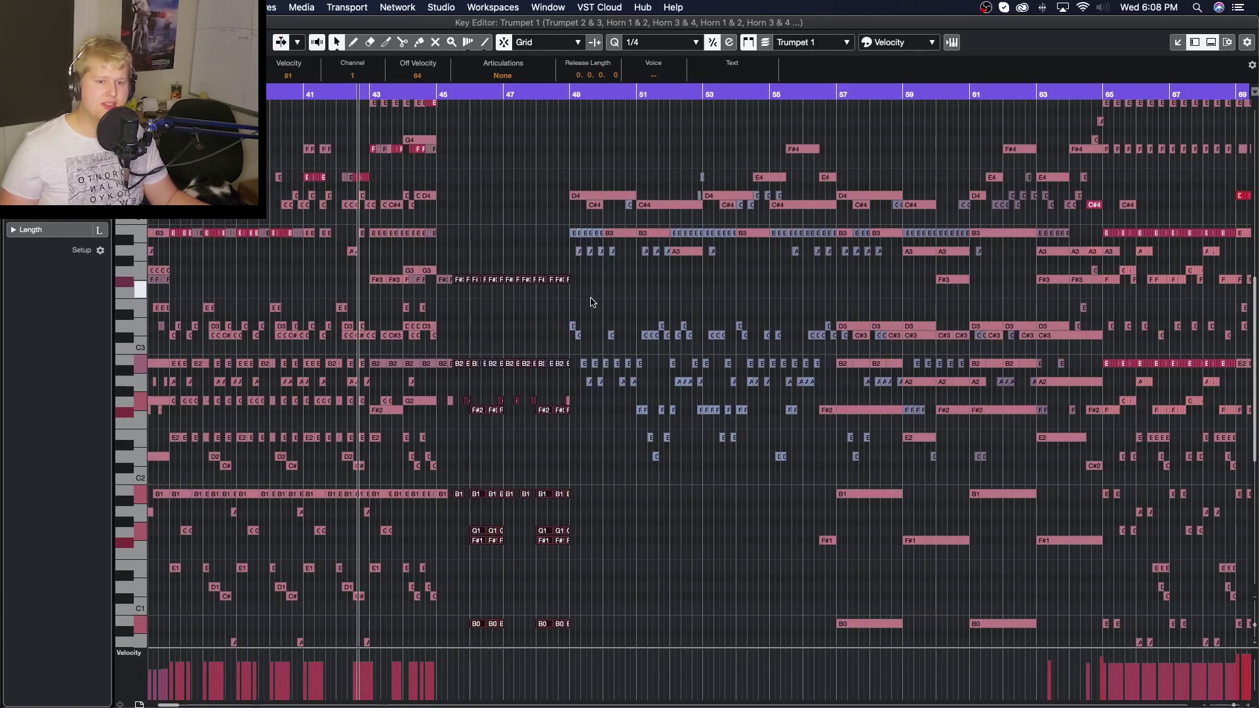
Select all notes between bars 45 and 49, and then instead the B3-and-higher notes from bar 41 up to bar 45
click(439, 217)
drag(439, 216, 567, 649)
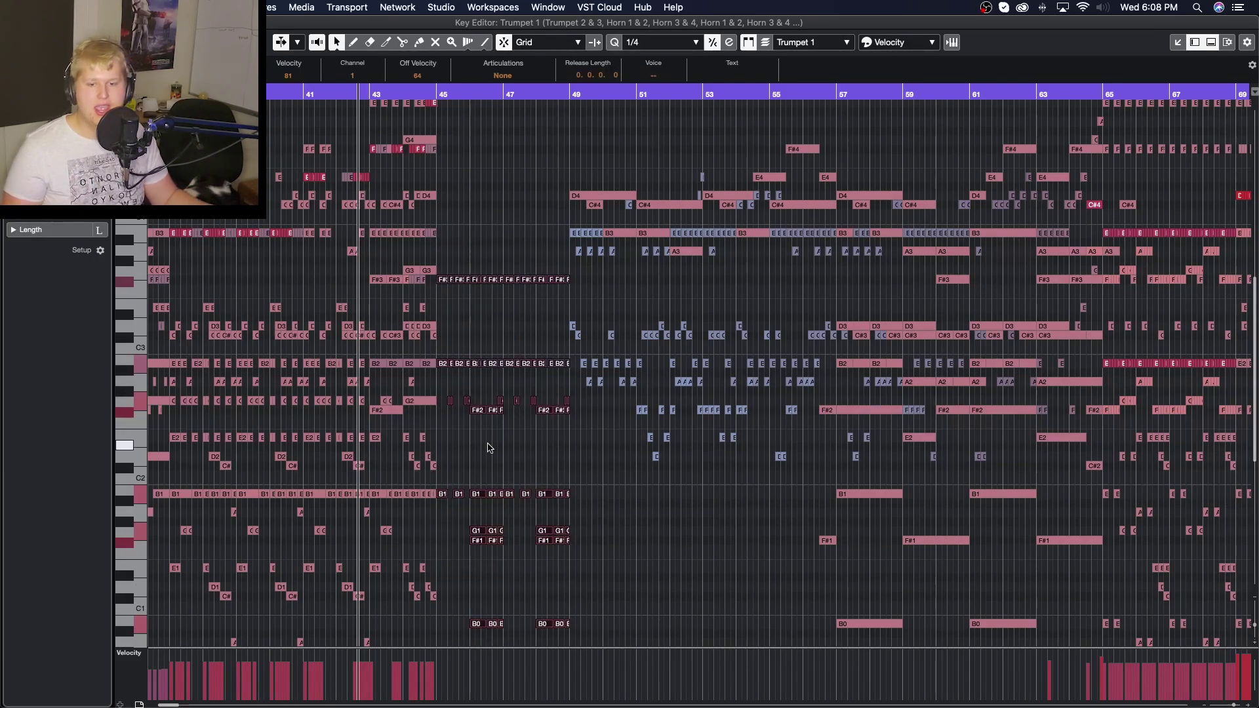
scroll(492, 393, up, 4)
drag(491, 379, 301, 262)
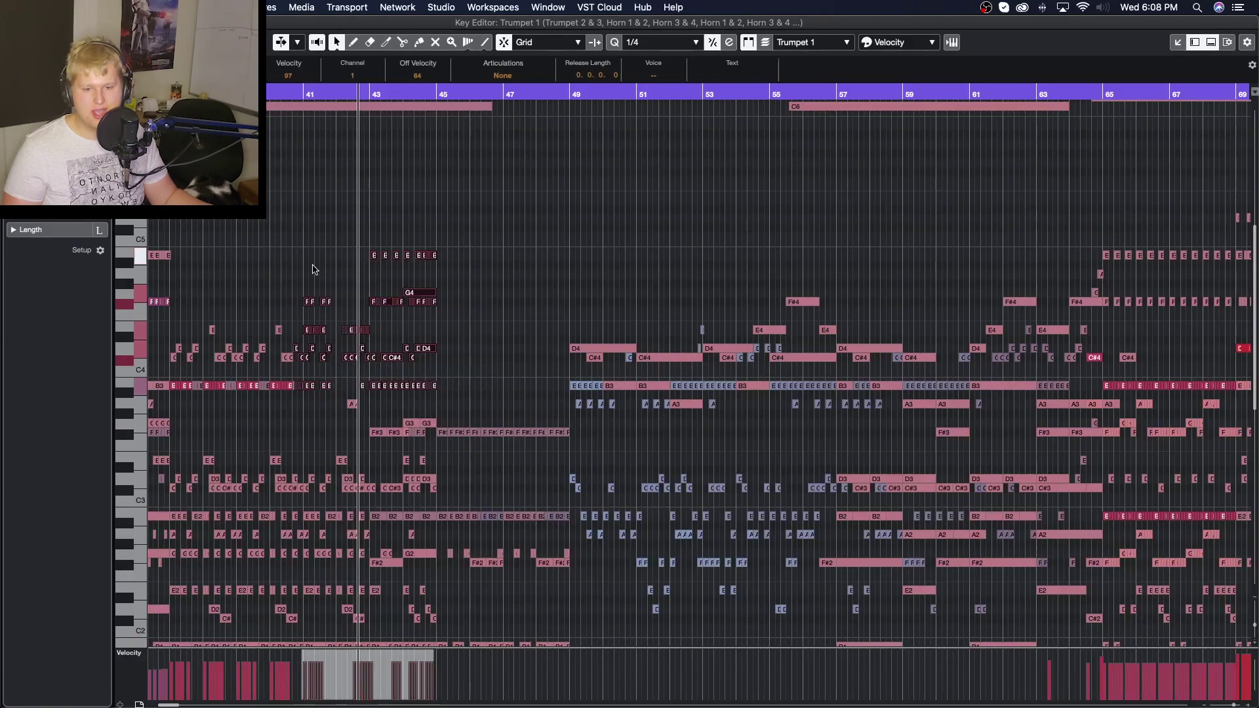
Compare the selected passage with the earlier parts around bars 17 to 37 and the later parts through bar 107, returning to bars 43 to 55
scroll(406, 328, left, 3)
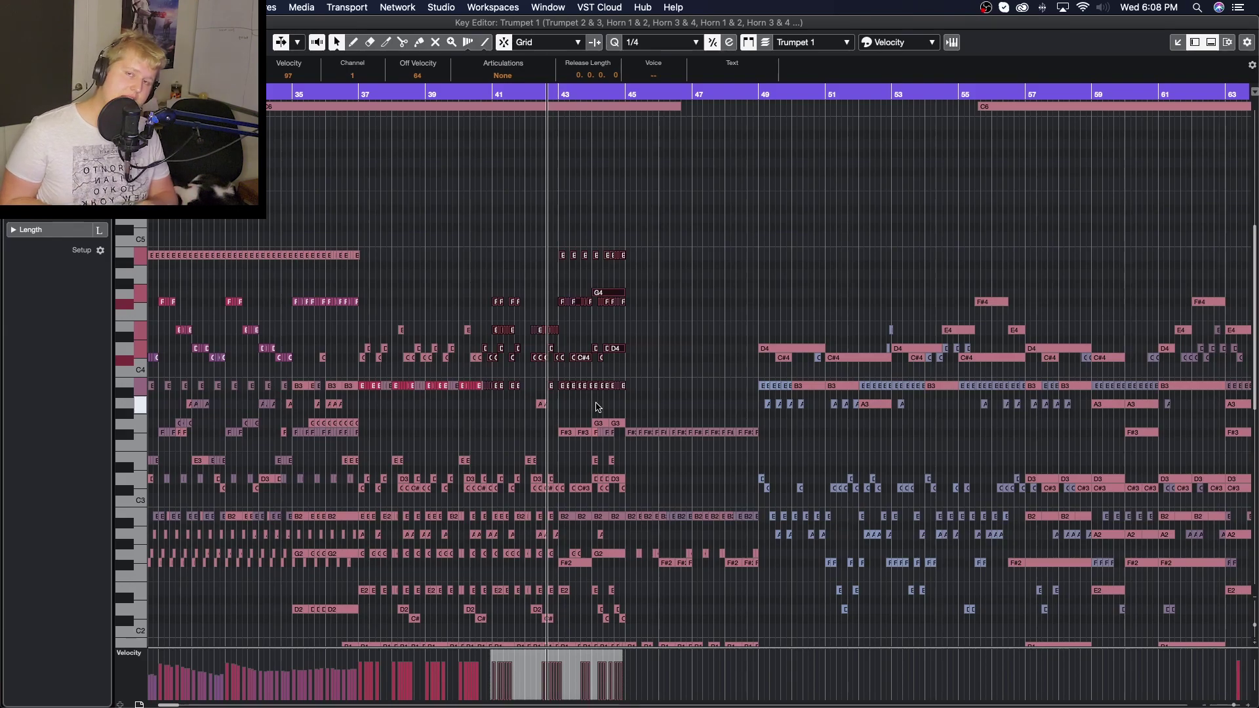
scroll(604, 404, left, 10)
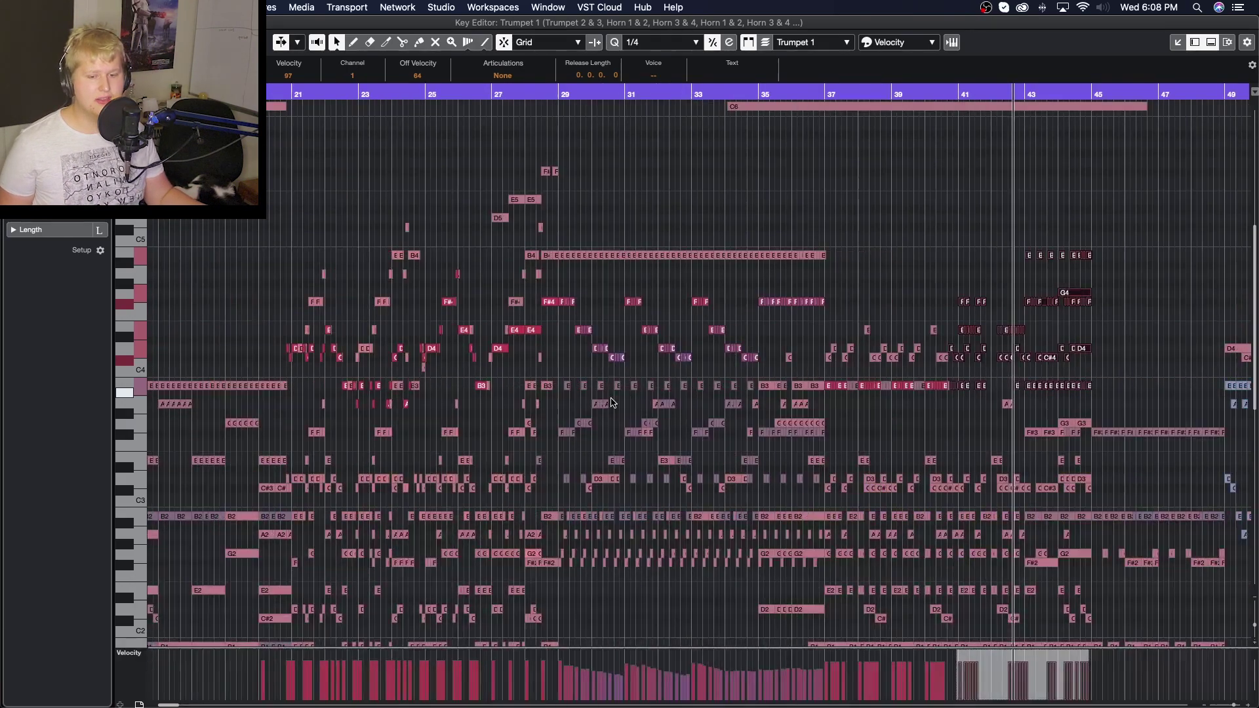
scroll(611, 403, down, 2)
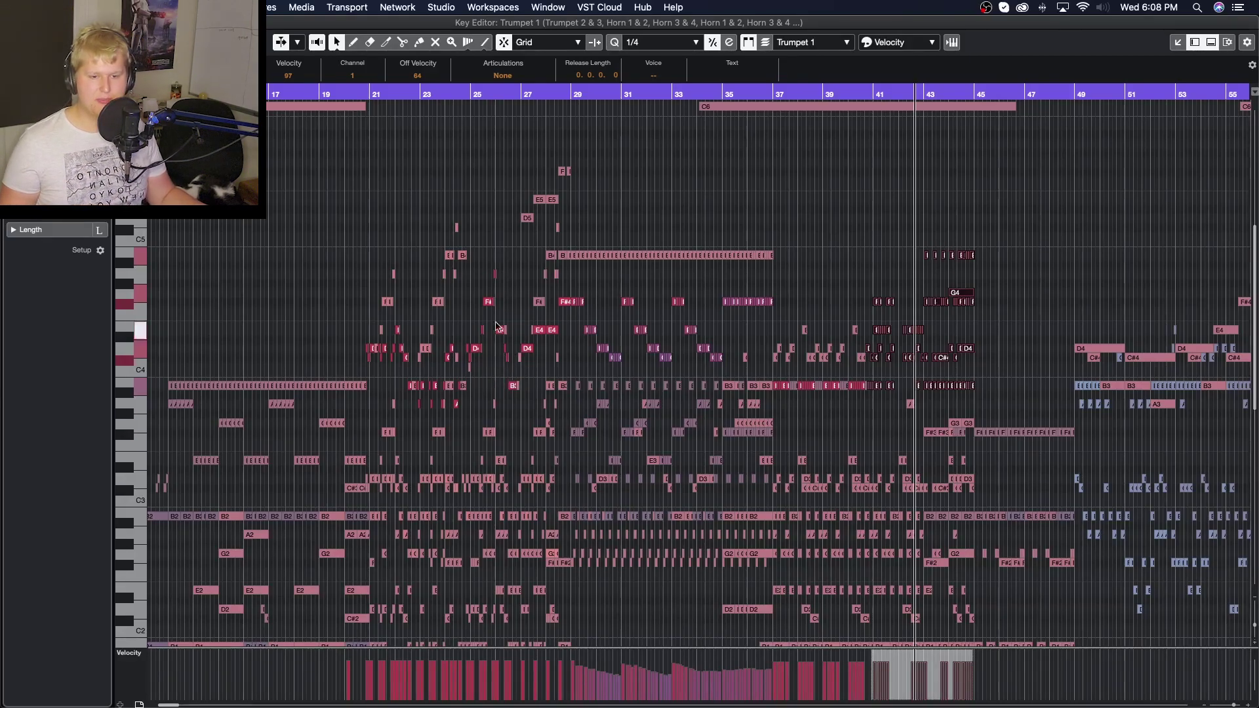
scroll(710, 385, right, 20)
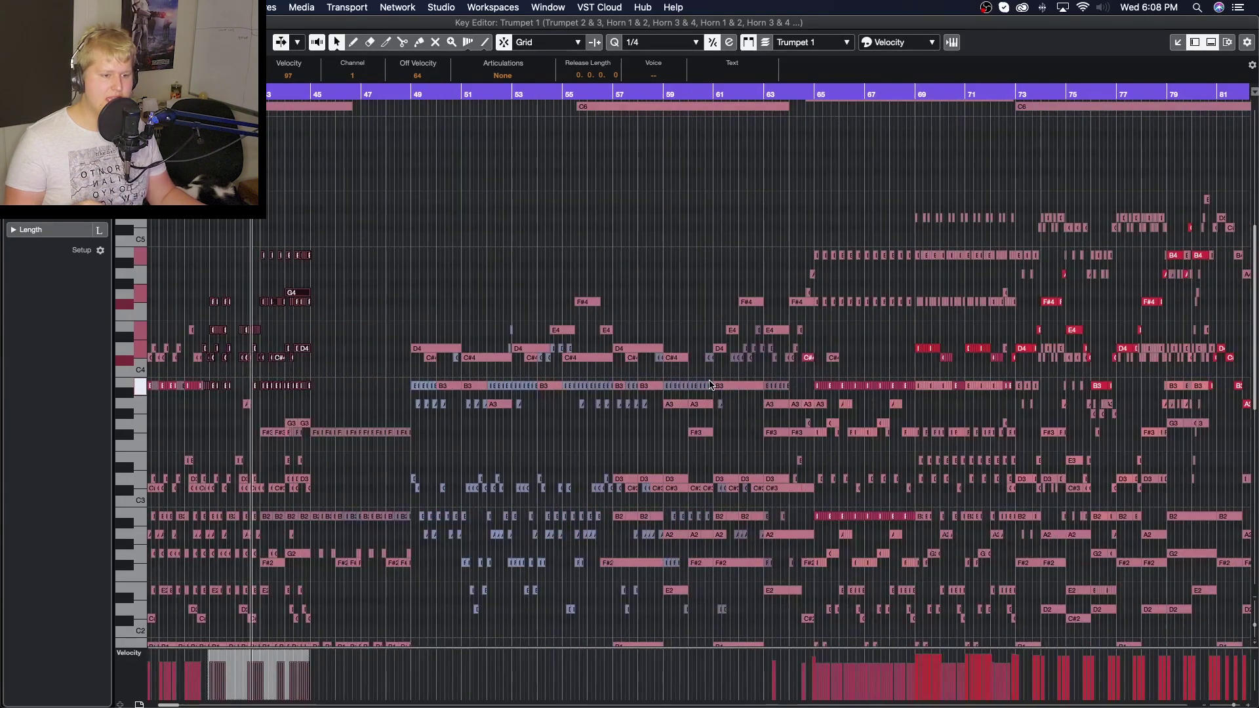
scroll(710, 385, right, 10)
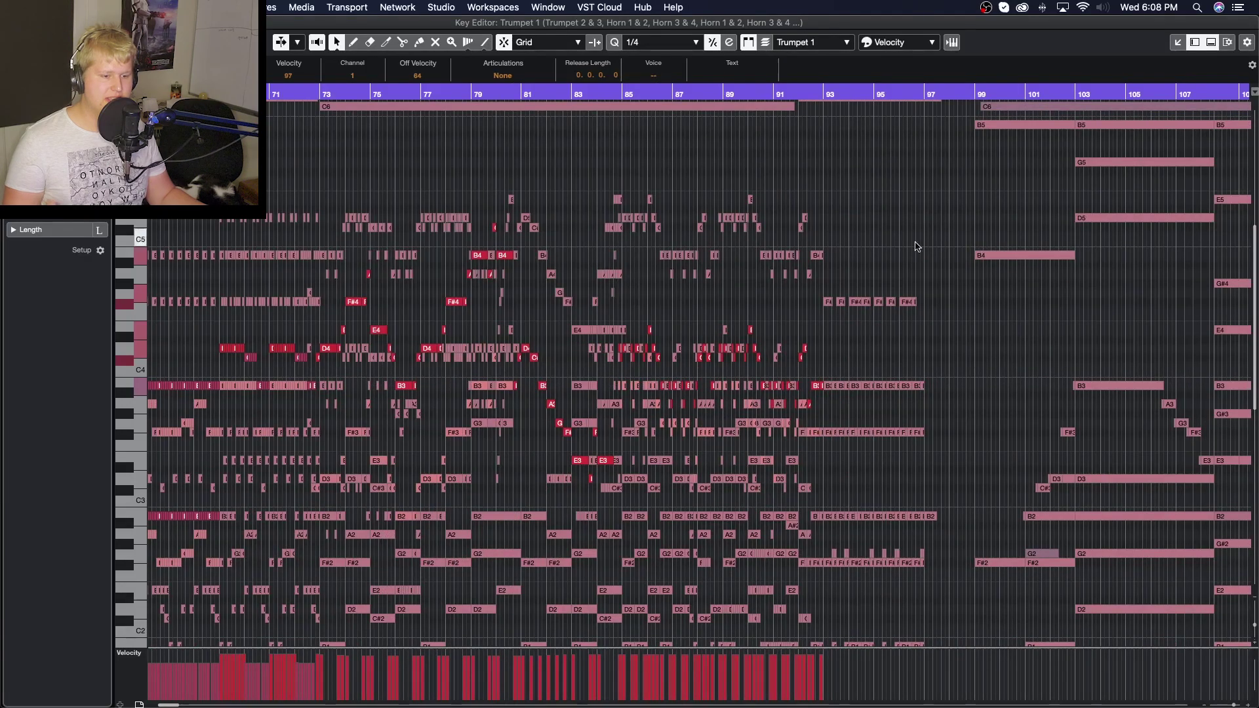
scroll(1027, 460, left, 15)
key(h)
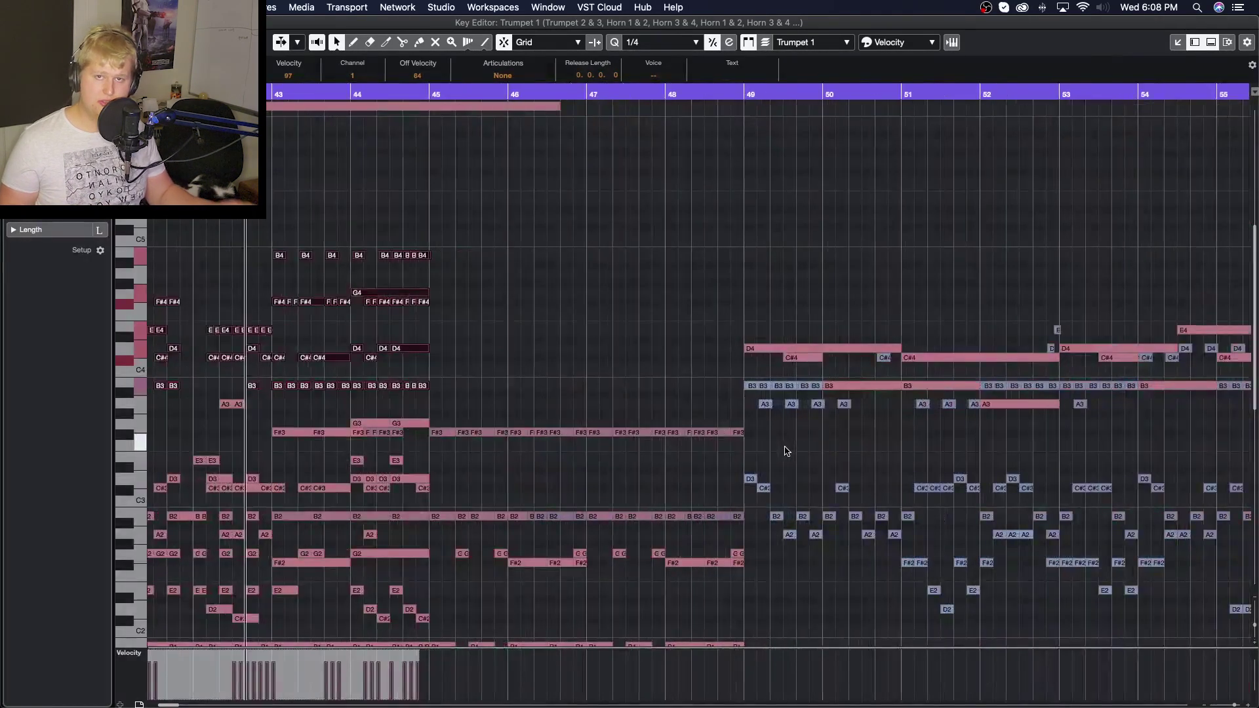
Examine the high and low parts leading from bar 43 to bar 57, and start playback of the bar 49 passage
scroll(786, 451, up, 5)
scroll(786, 452, down, 10)
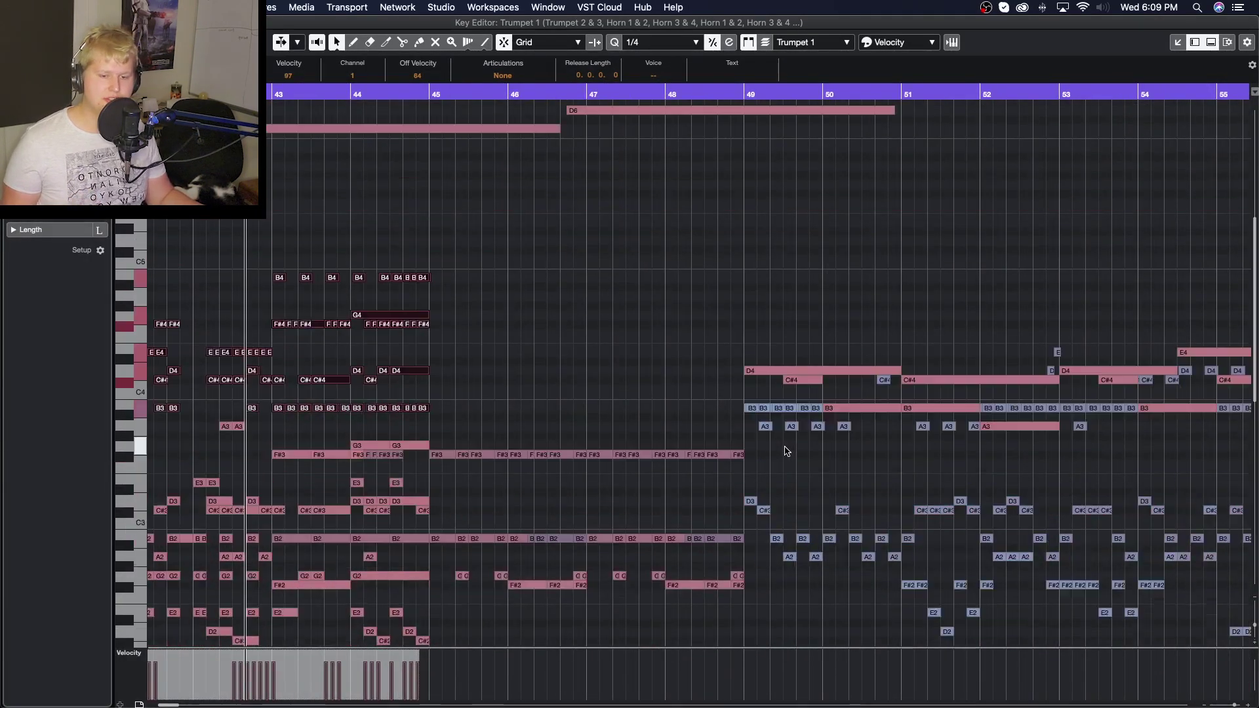
scroll(786, 451, right, 3)
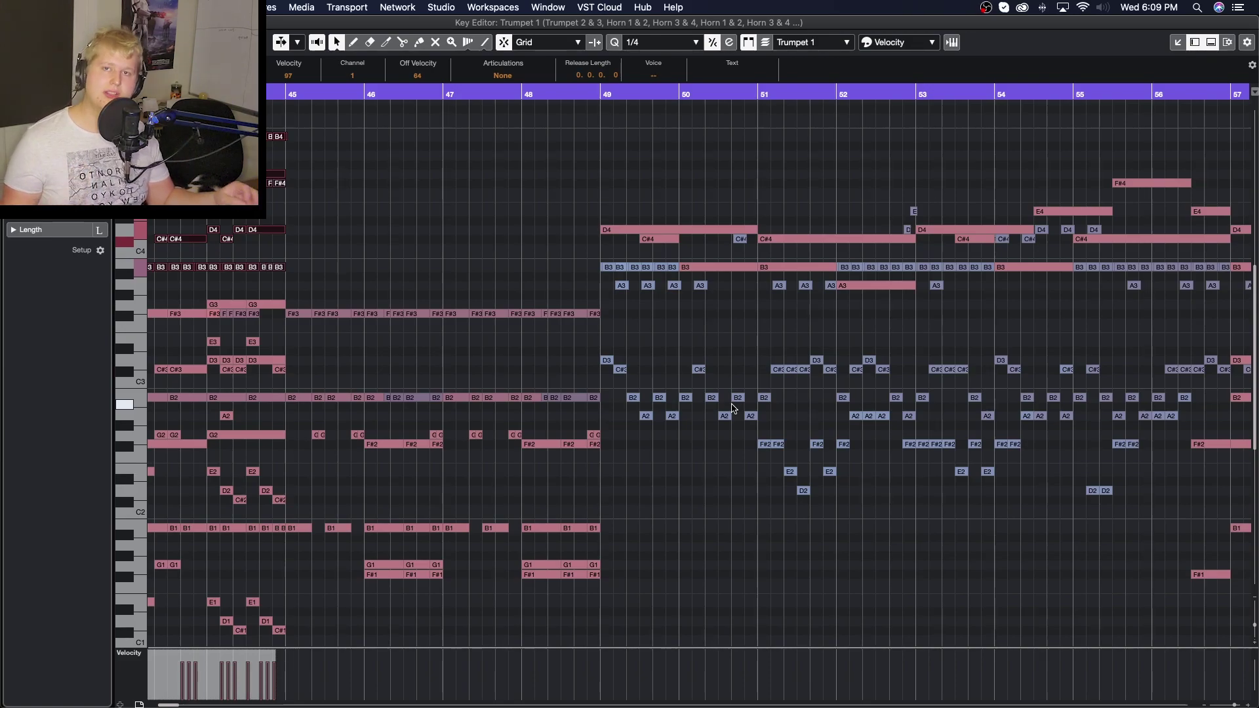
scroll(732, 408, right, 3)
key(space)
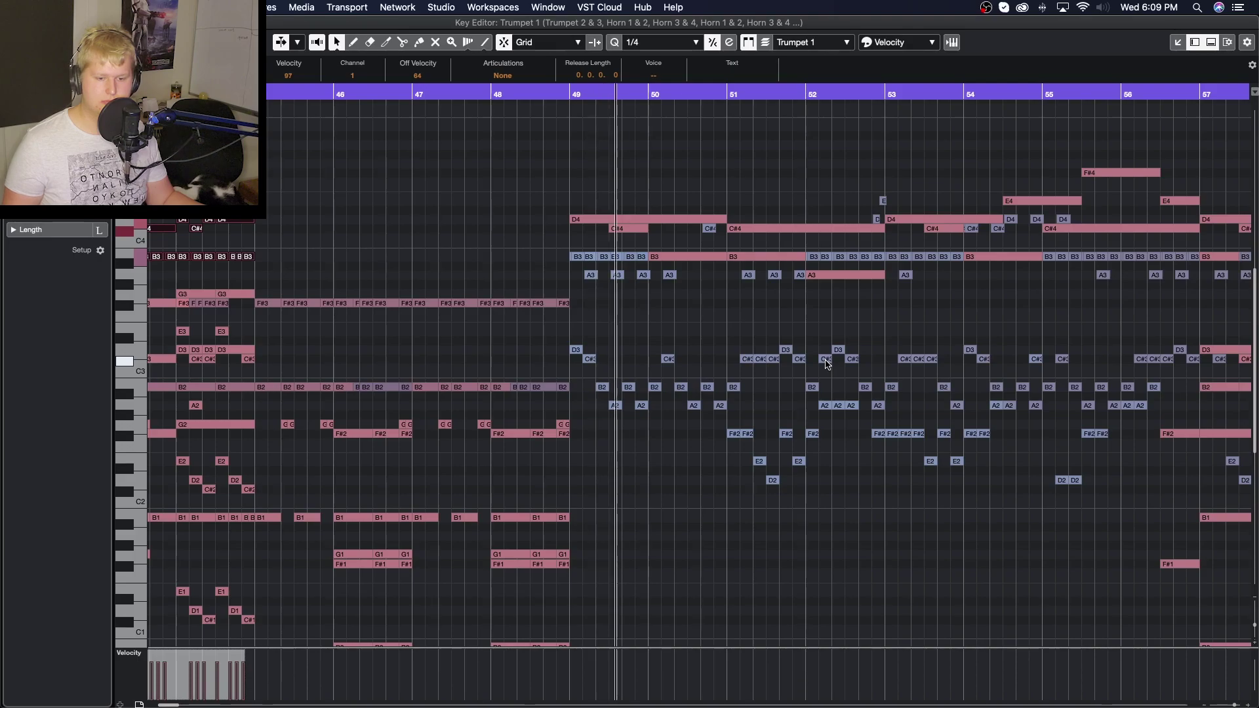
Turn on auto-scroll and follow the playback from bar 50 to bar 53 with more bars in view
key(f)
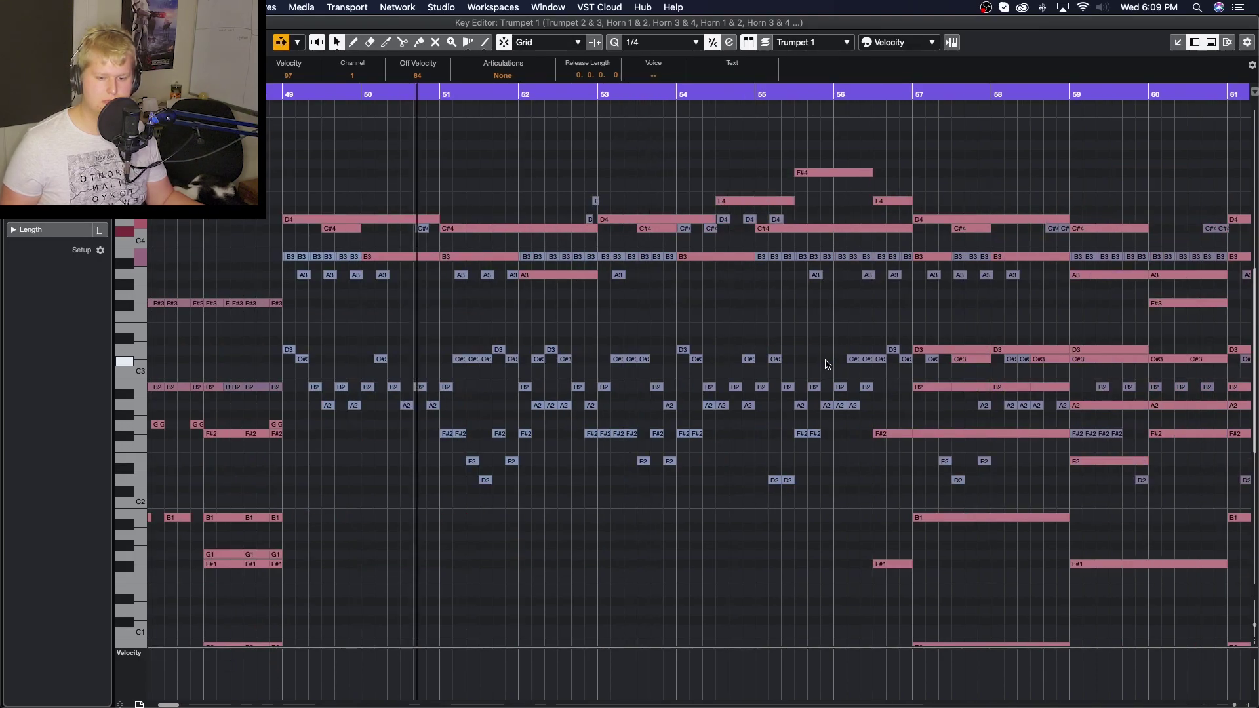
scroll(828, 364, down, 3)
key(g)
key(g)
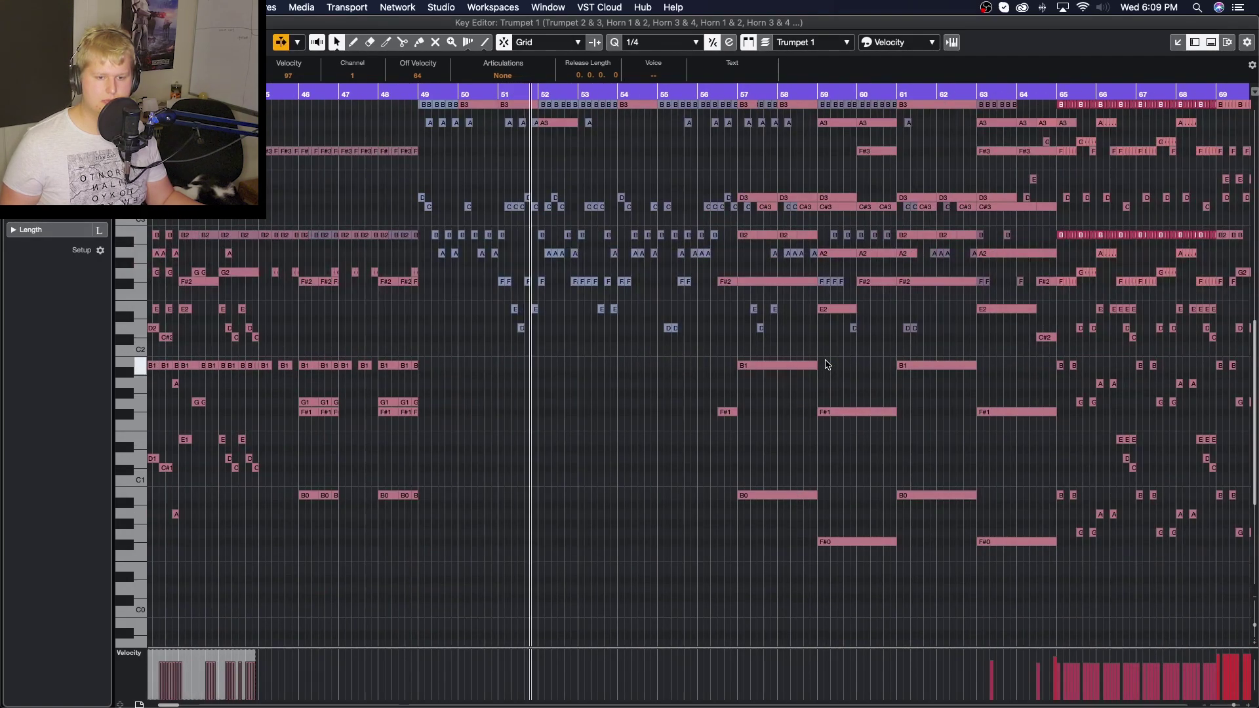
scroll(828, 364, up, 3)
scroll(828, 364, right, 3)
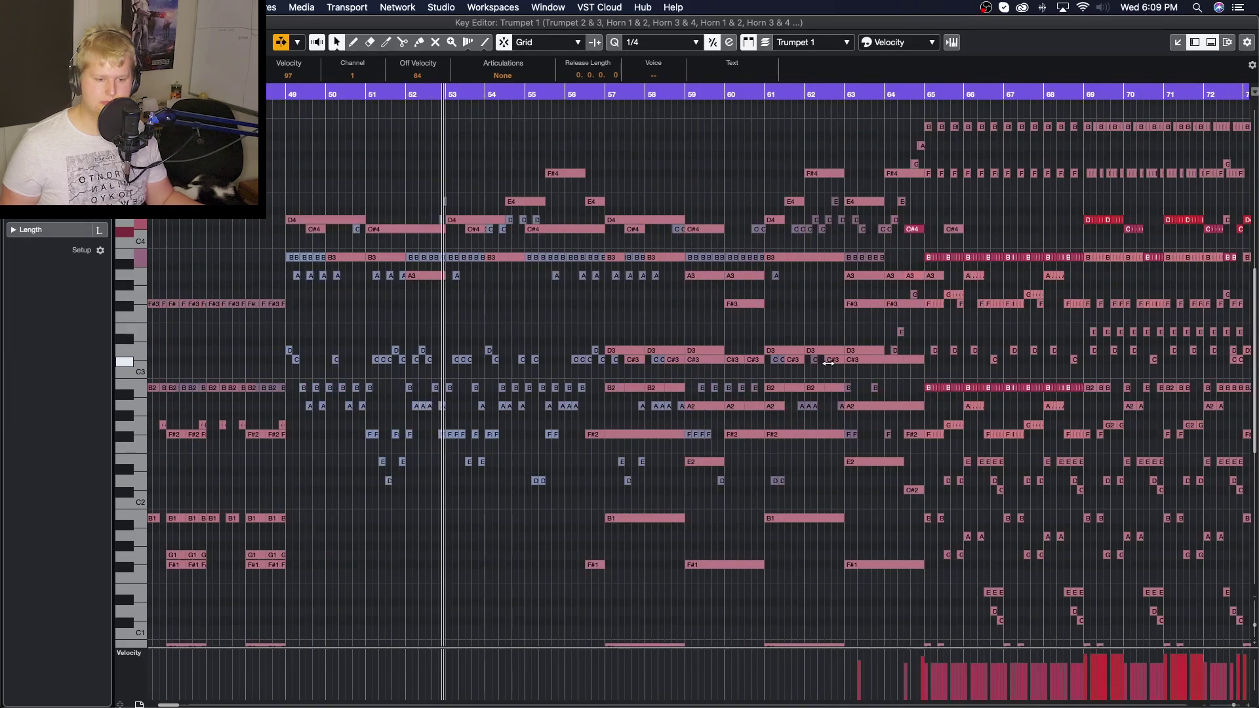
Look ahead at the parts through bar 84, and return to follow the playback into bar 57 in closer view
scroll(774, 354, right, 10)
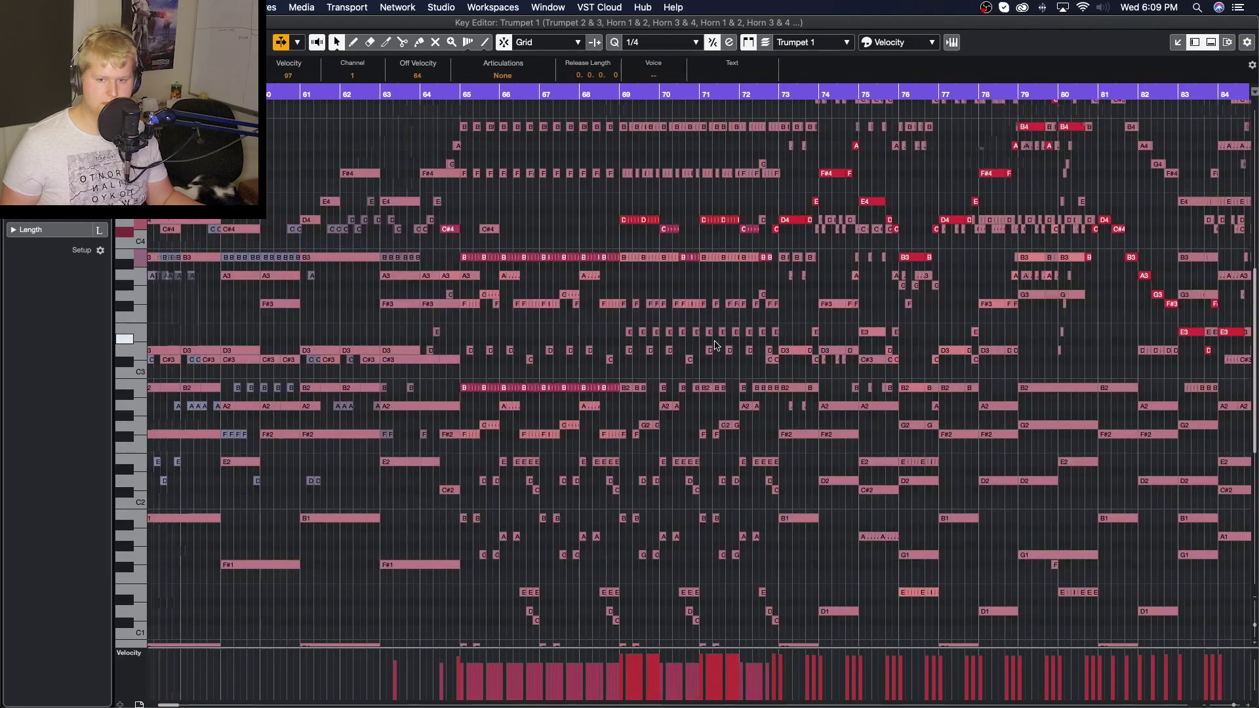
scroll(715, 346, left, 10)
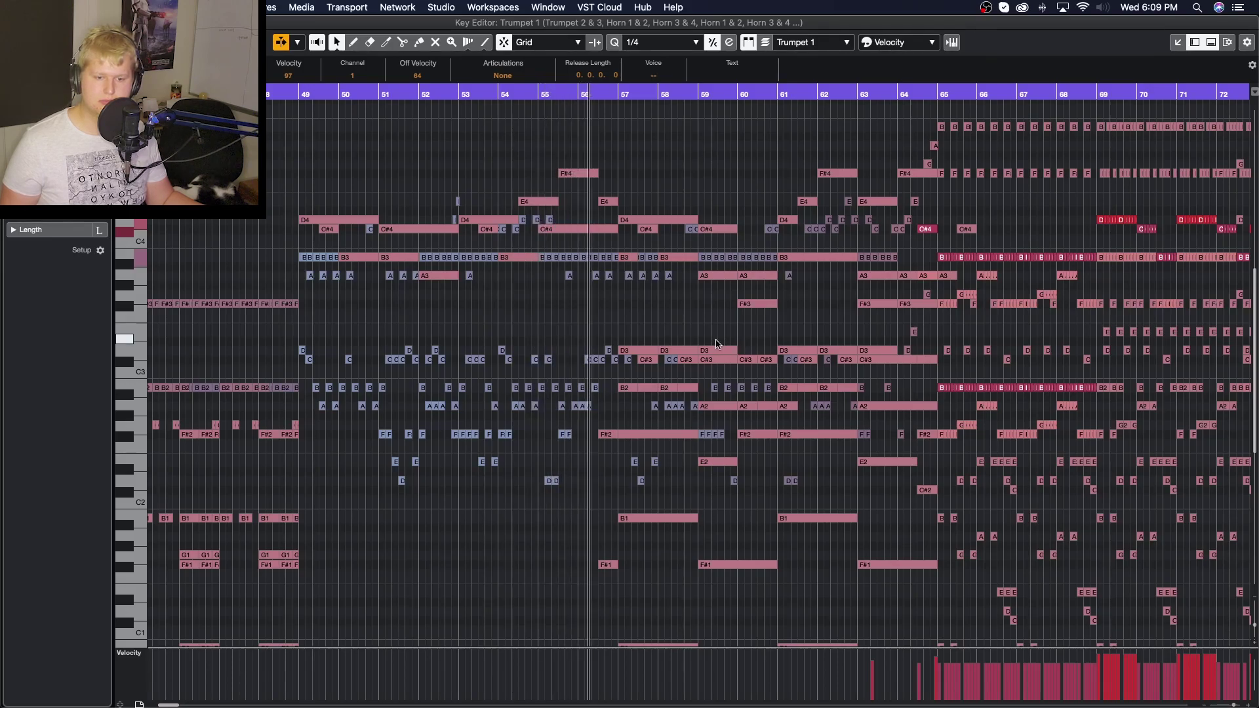
scroll(716, 344, up, 3)
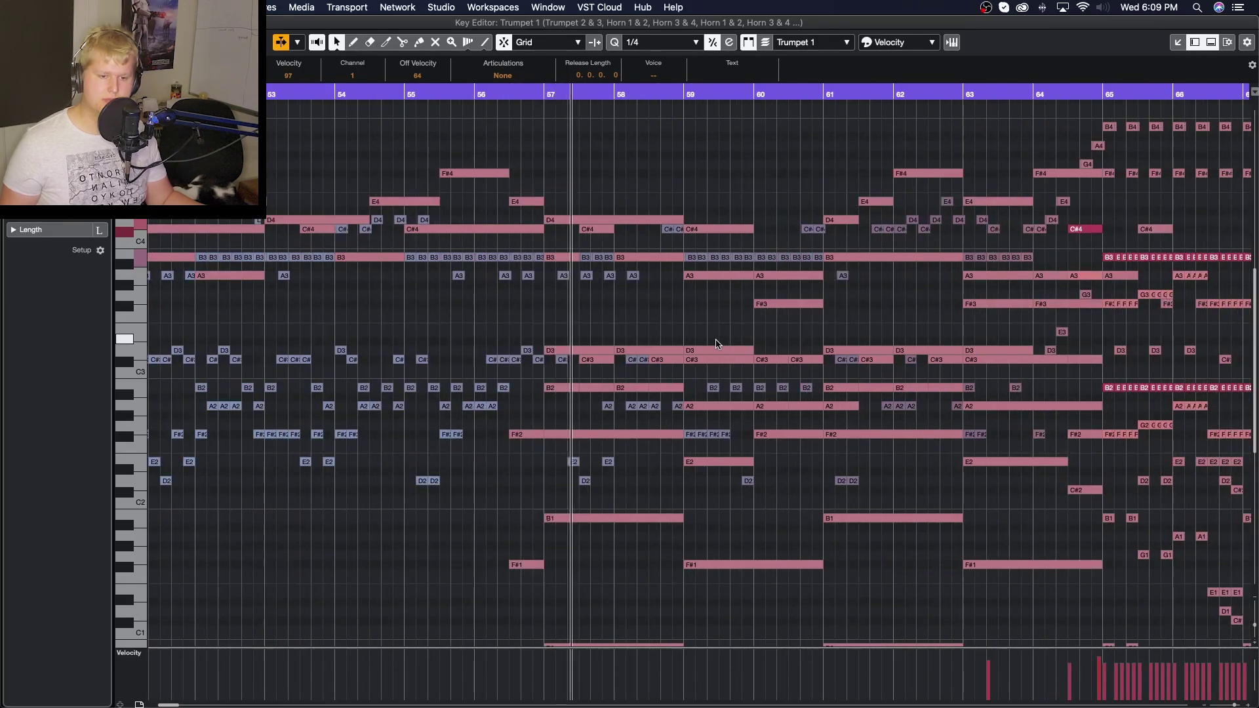
Follow the playback from bar 57 into bar 65, checking the highest parts, and stop it
scroll(716, 344, right, 3)
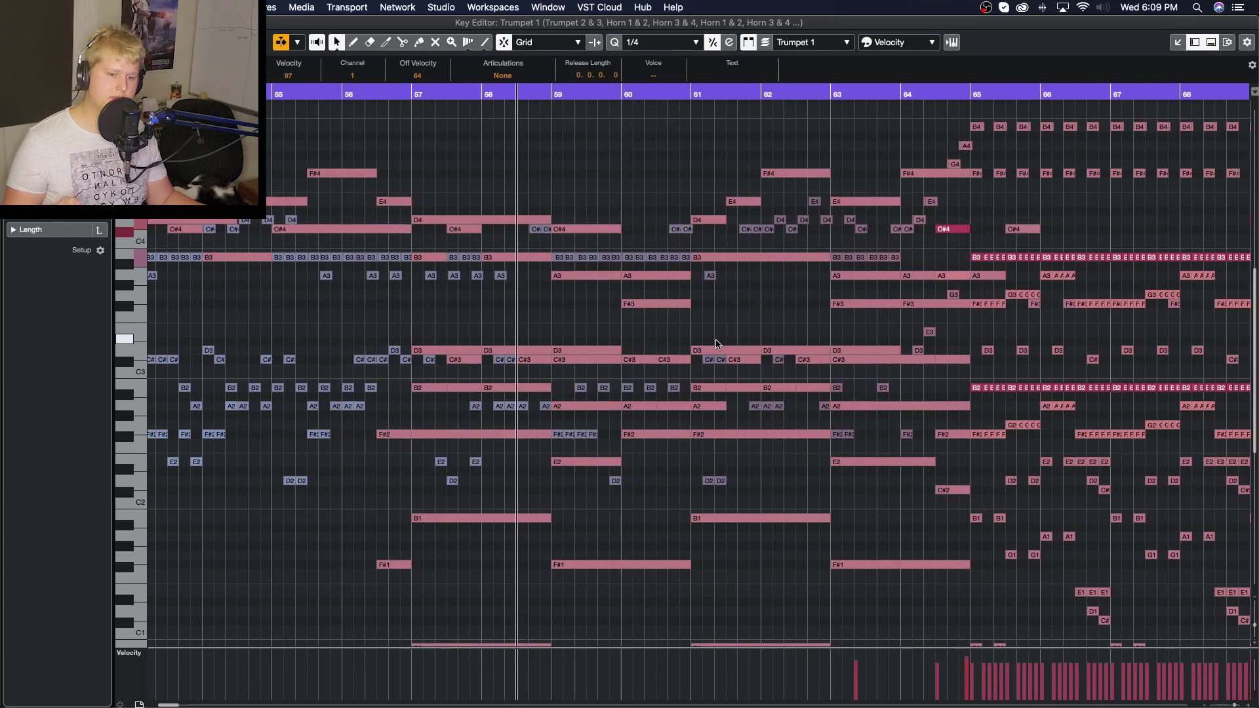
scroll(716, 344, right, 3)
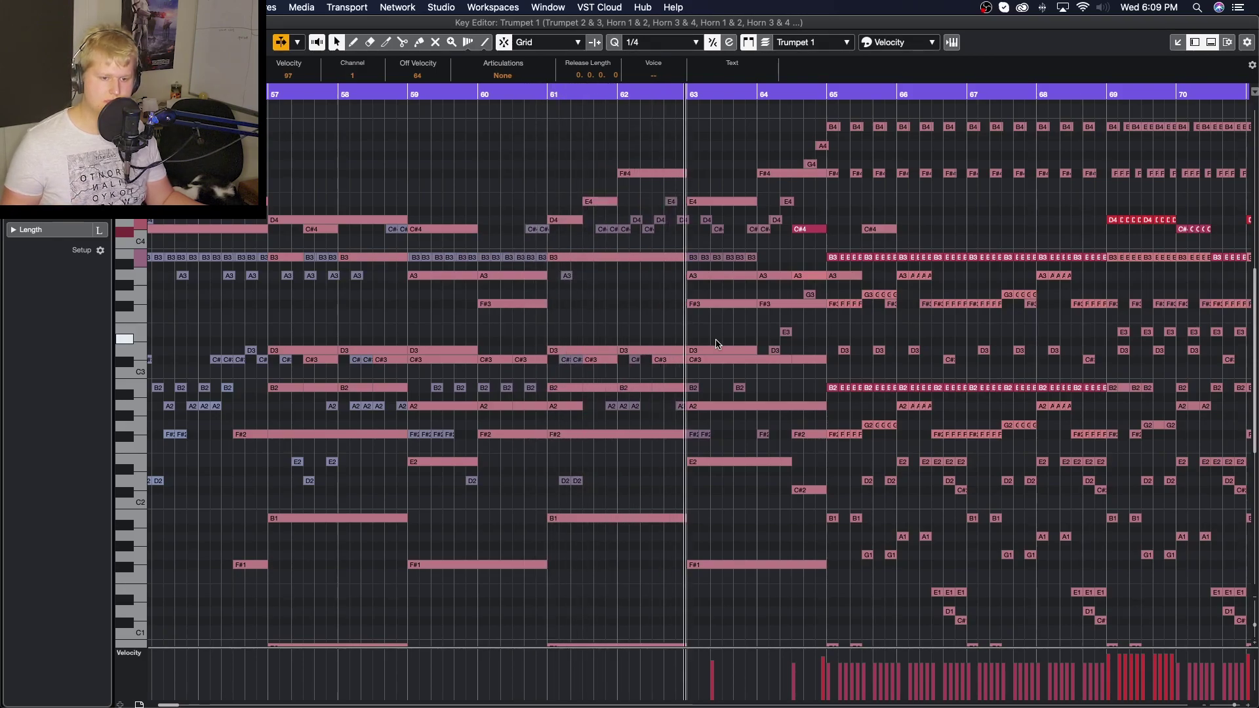
scroll(716, 343, right, 2)
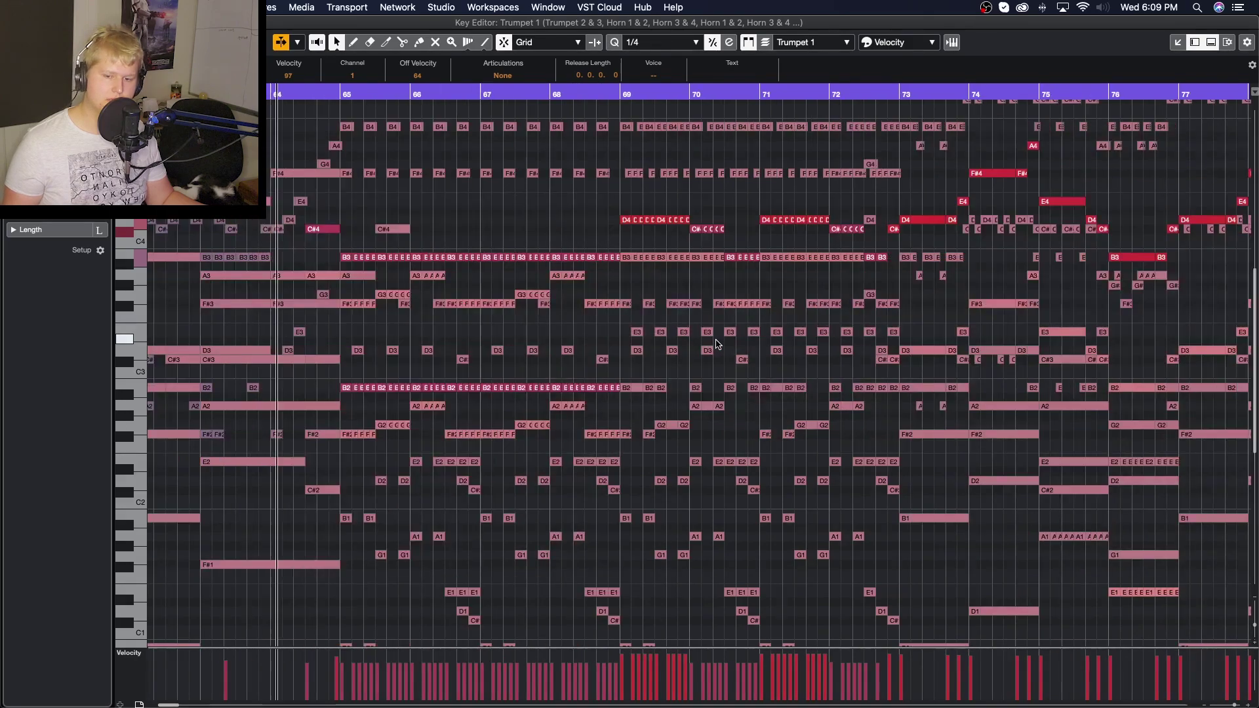
scroll(716, 344, up, 3)
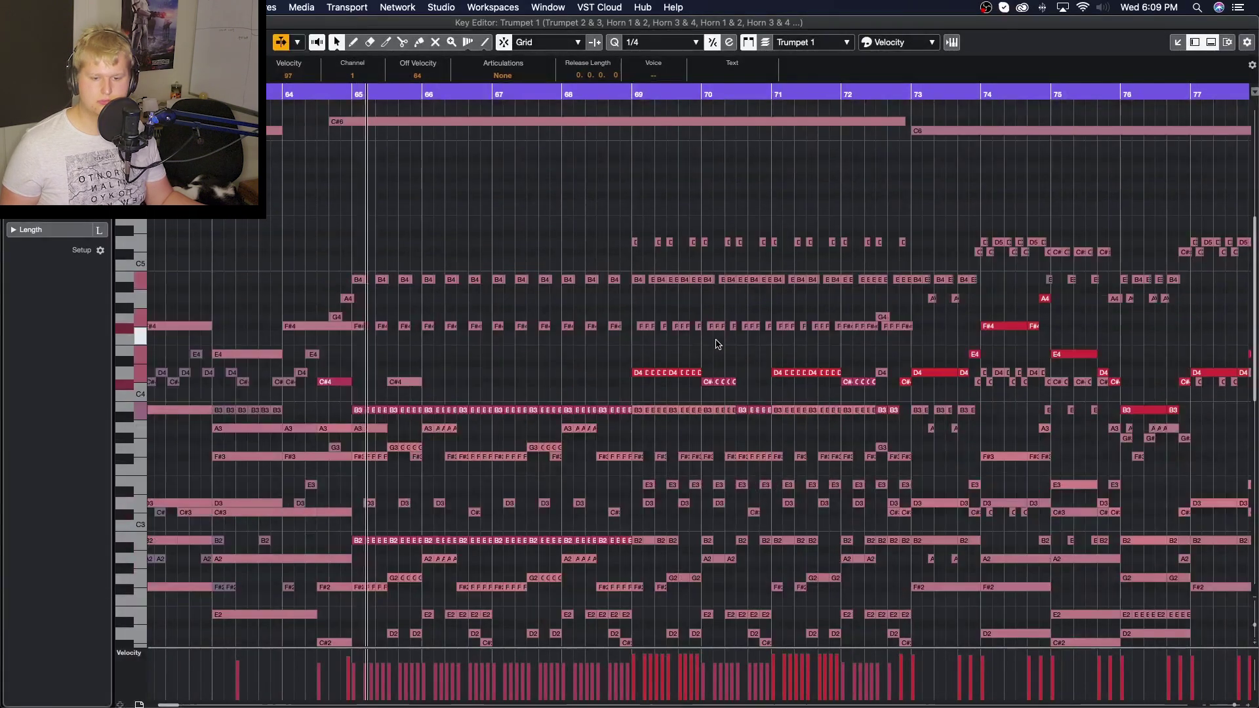
scroll(717, 344, left, 1)
scroll(716, 344, down, 3)
key(space)
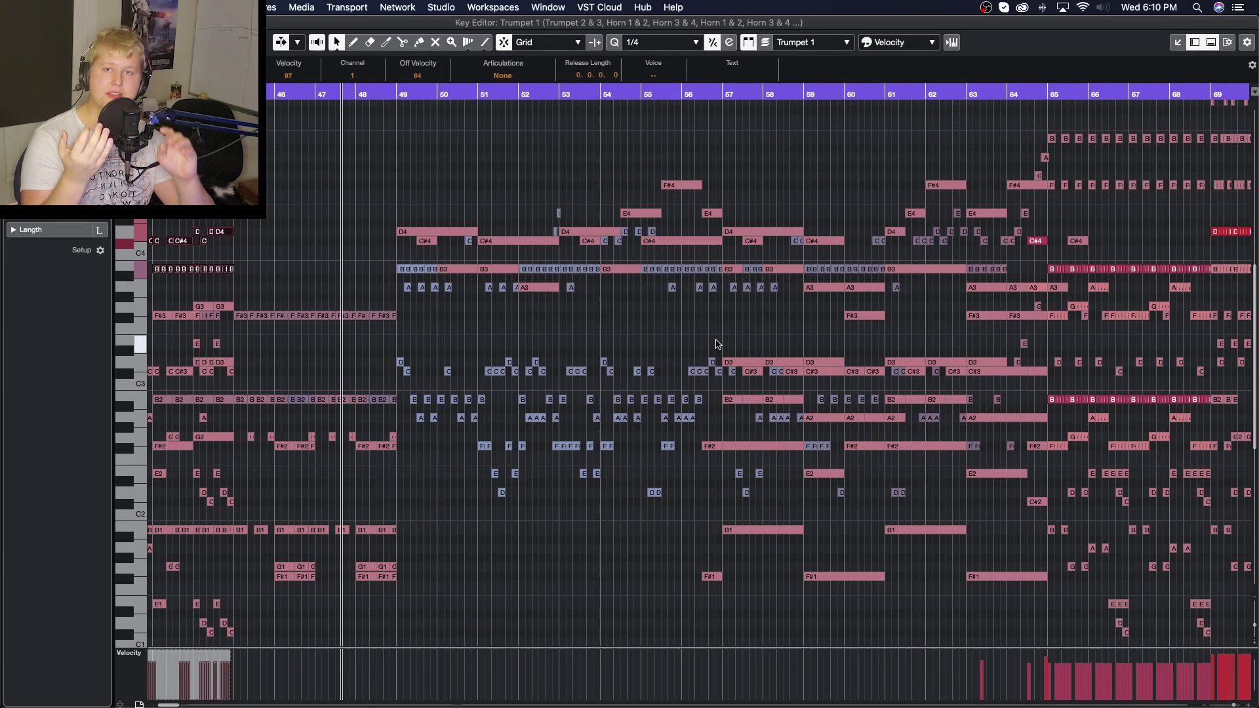
Examine bars 49 to 57, resume playback with auto-scroll on, and bring the arrangement through its final bars into view
scroll(549, 581, right, 4)
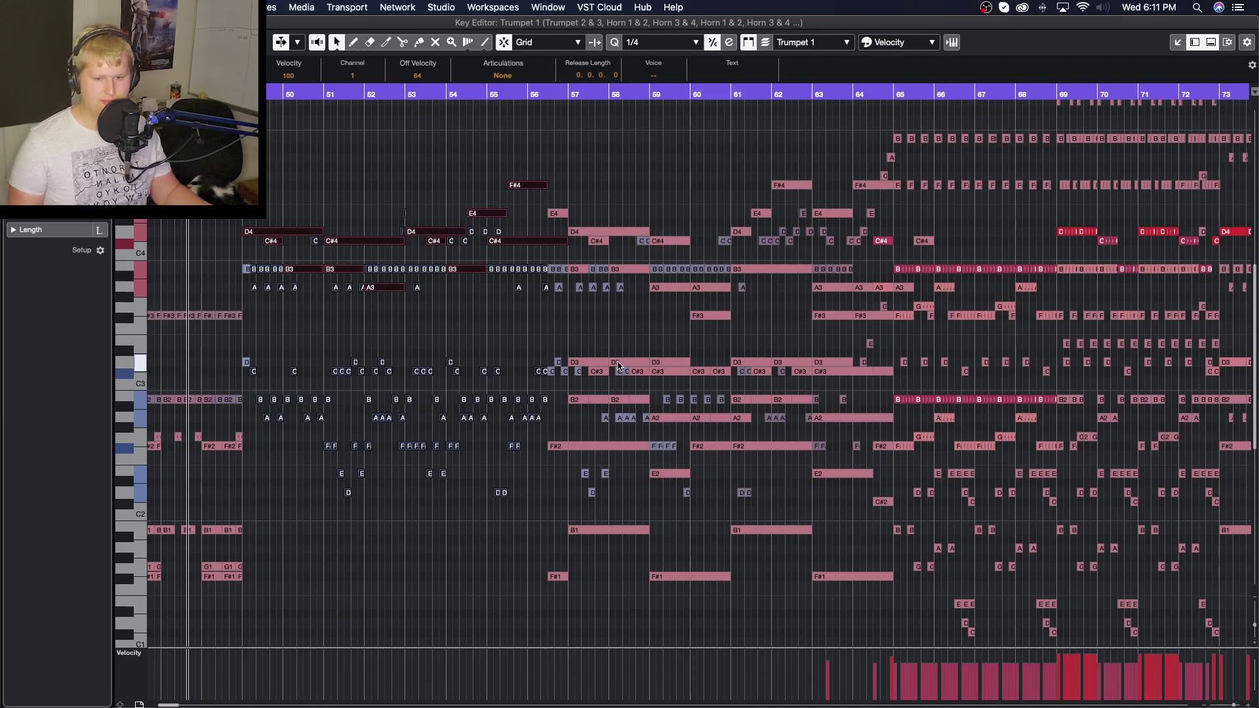
scroll(619, 364, down, 2)
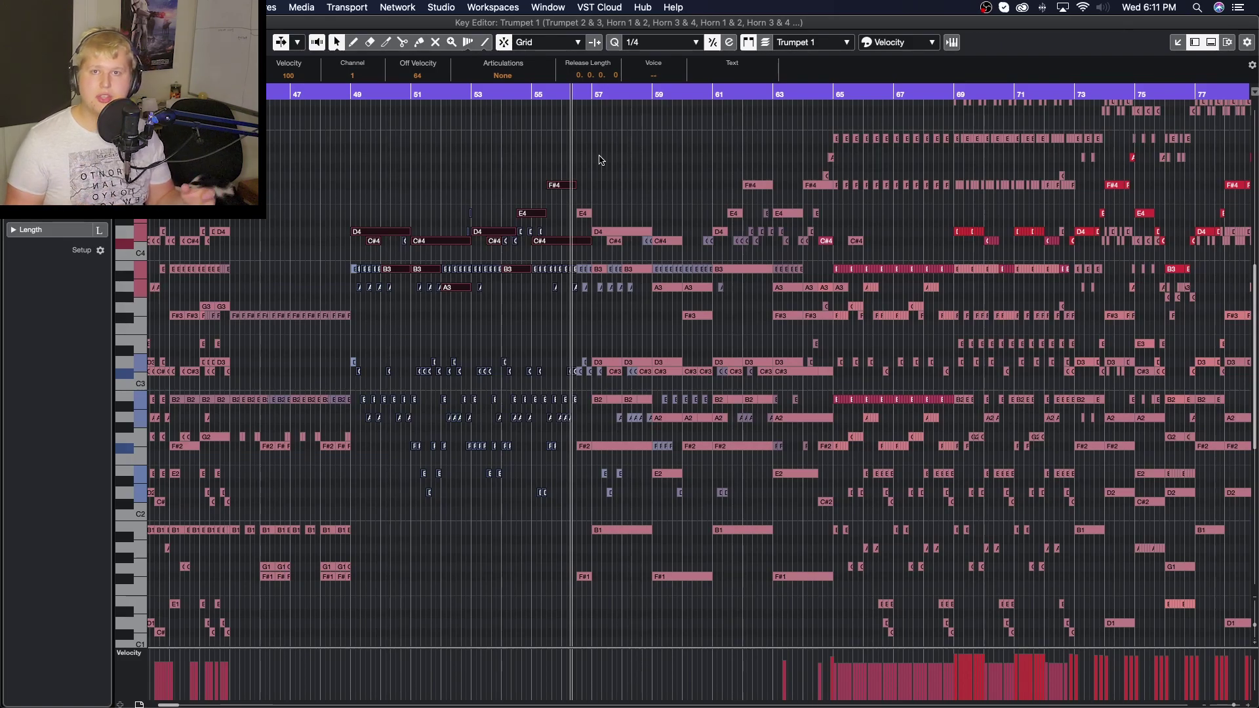
key(space)
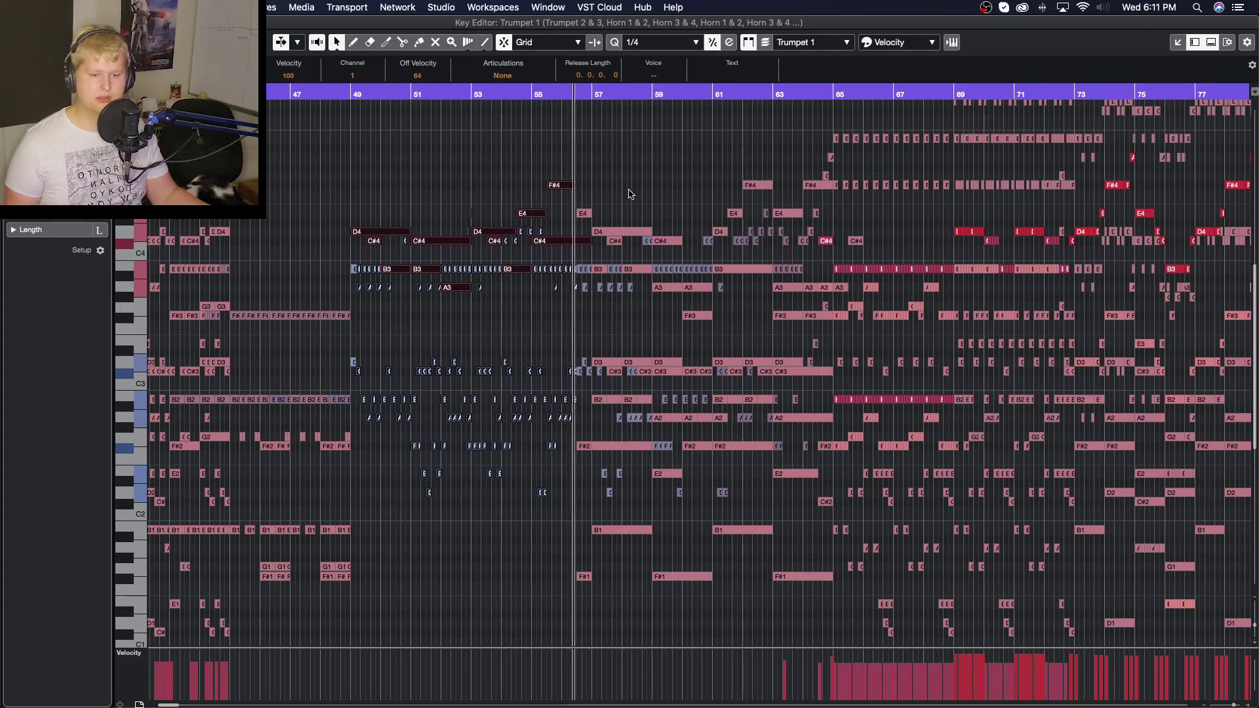
key(g)
key(f)
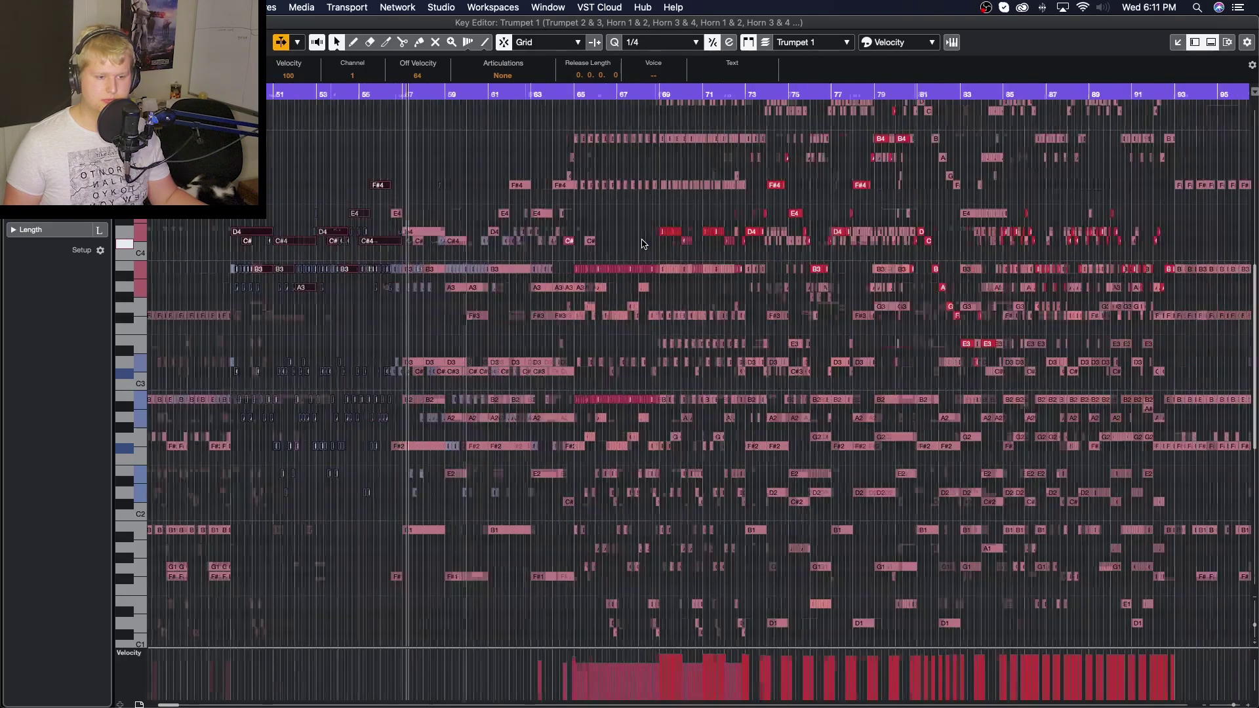
key(g)
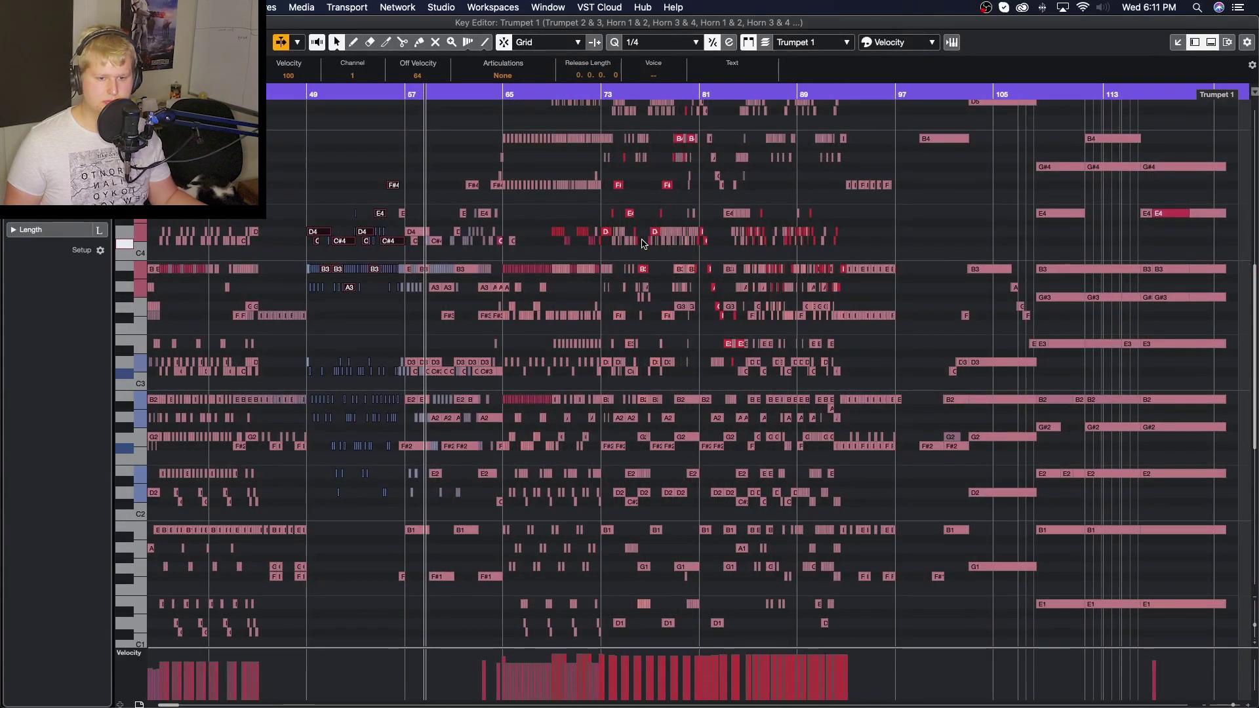
scroll(465, 214, down, 1)
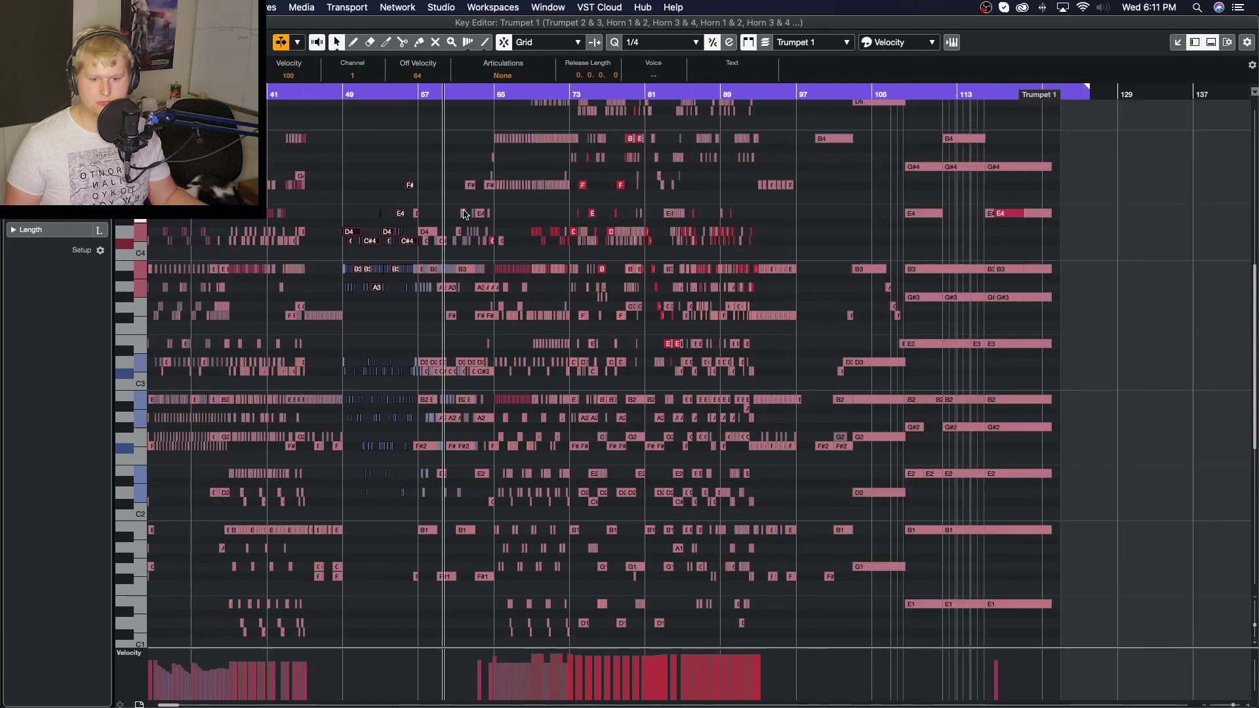
Follow the playback from bar 63 toward bar 65 in closer view, including the highest parts
scroll(465, 214, up, 5)
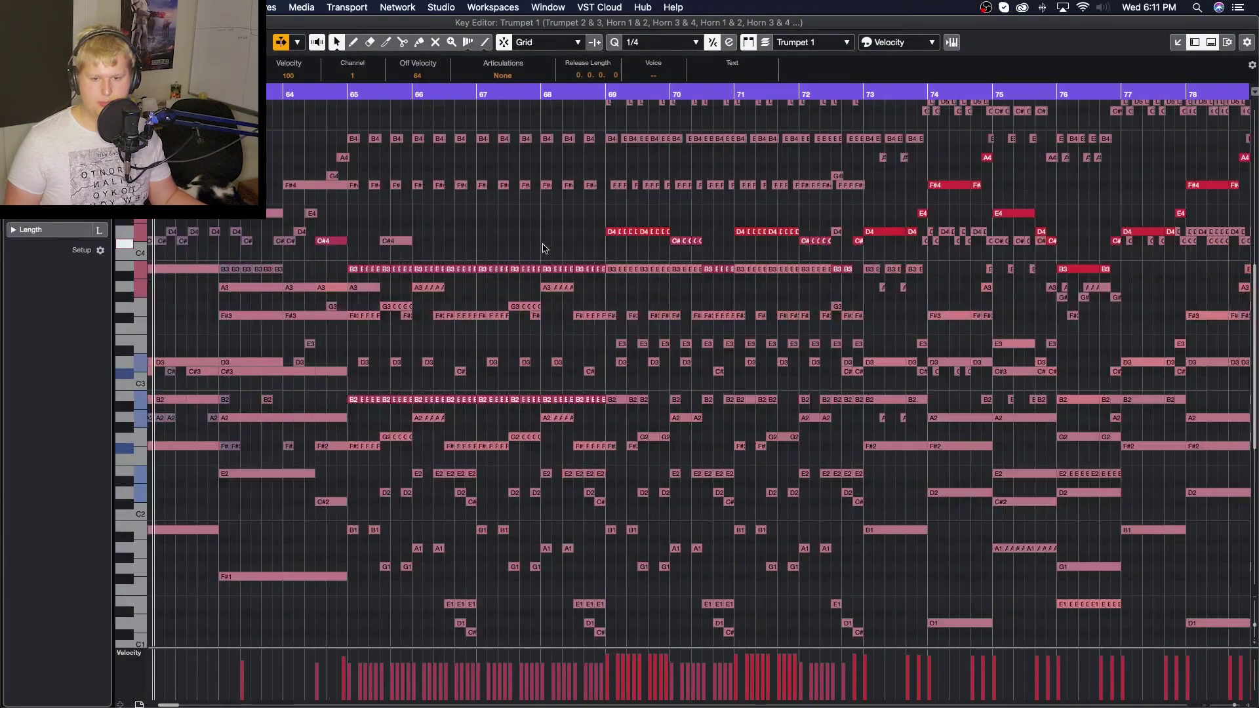
scroll(543, 247, left, 5)
scroll(610, 348, up, 2)
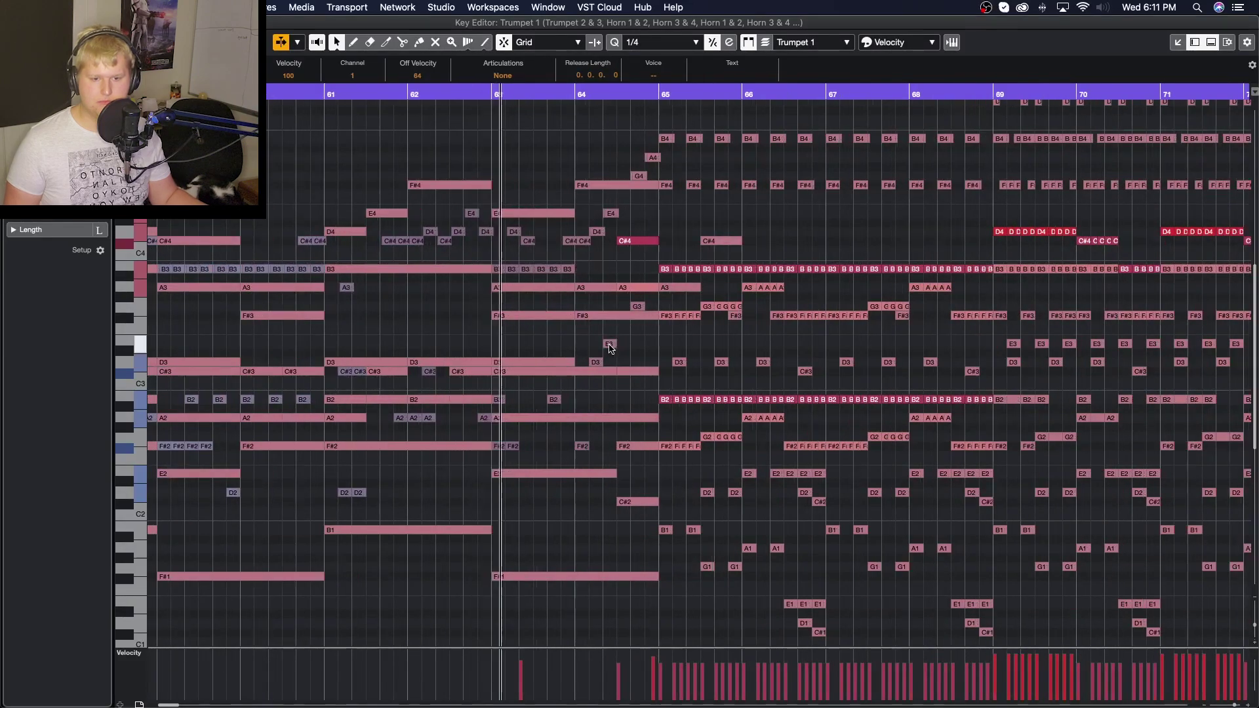
scroll(609, 348, right, 2)
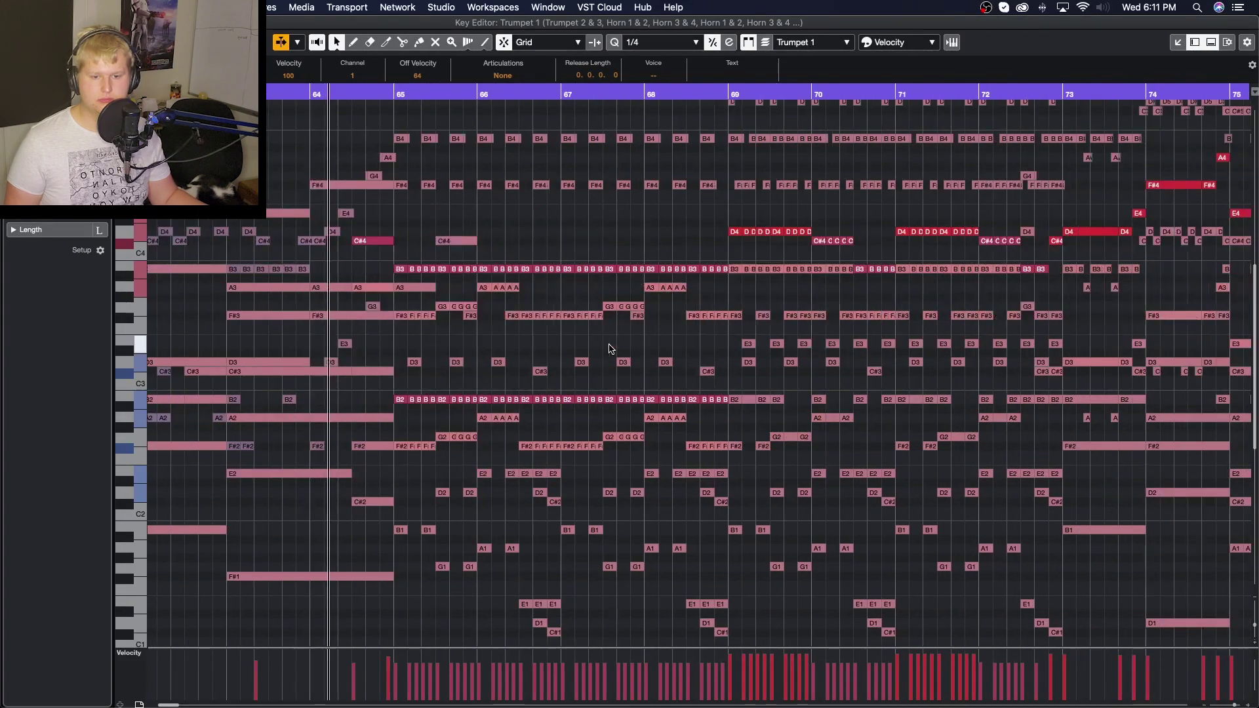
scroll(609, 348, up, 3)
scroll(609, 348, right, 1)
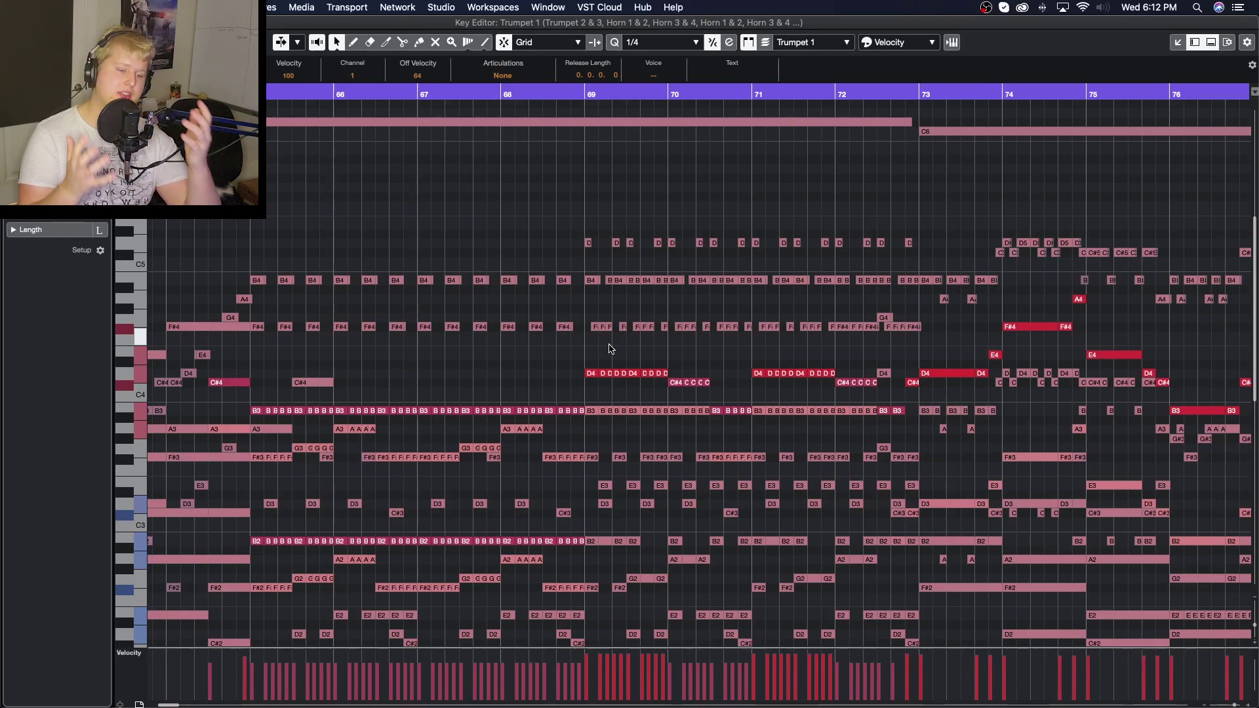
Select the middle and high notes from bar 73 to bar 77 and compare them with the parts from bar 63 onward
scroll(684, 421, right, 3)
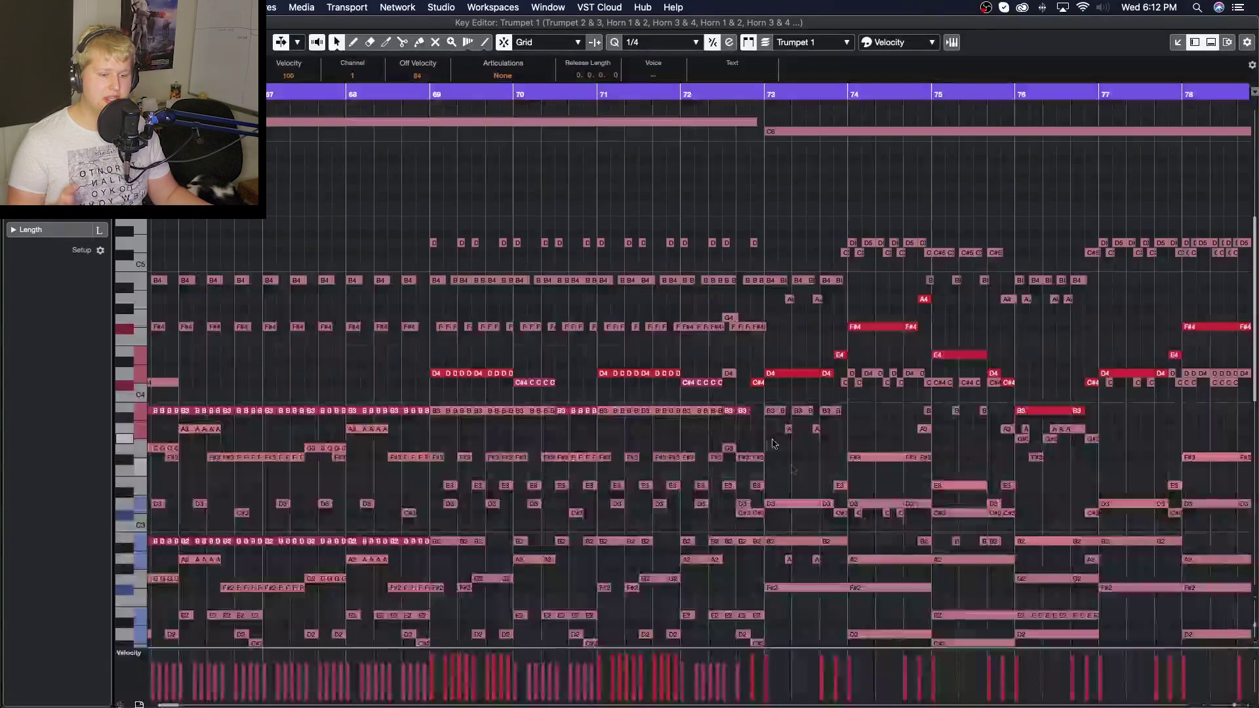
drag(798, 482, 1094, 290)
scroll(547, 328, left, 3)
scroll(548, 327, left, 3)
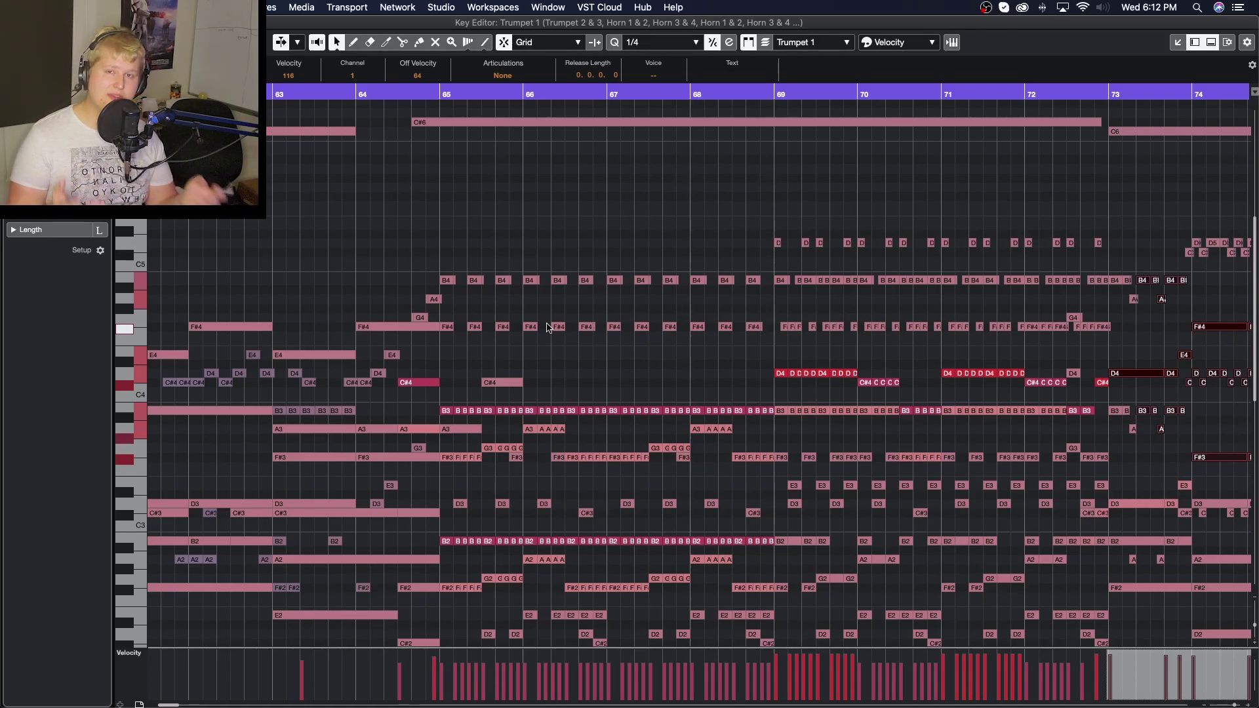
scroll(610, 348, down, 2)
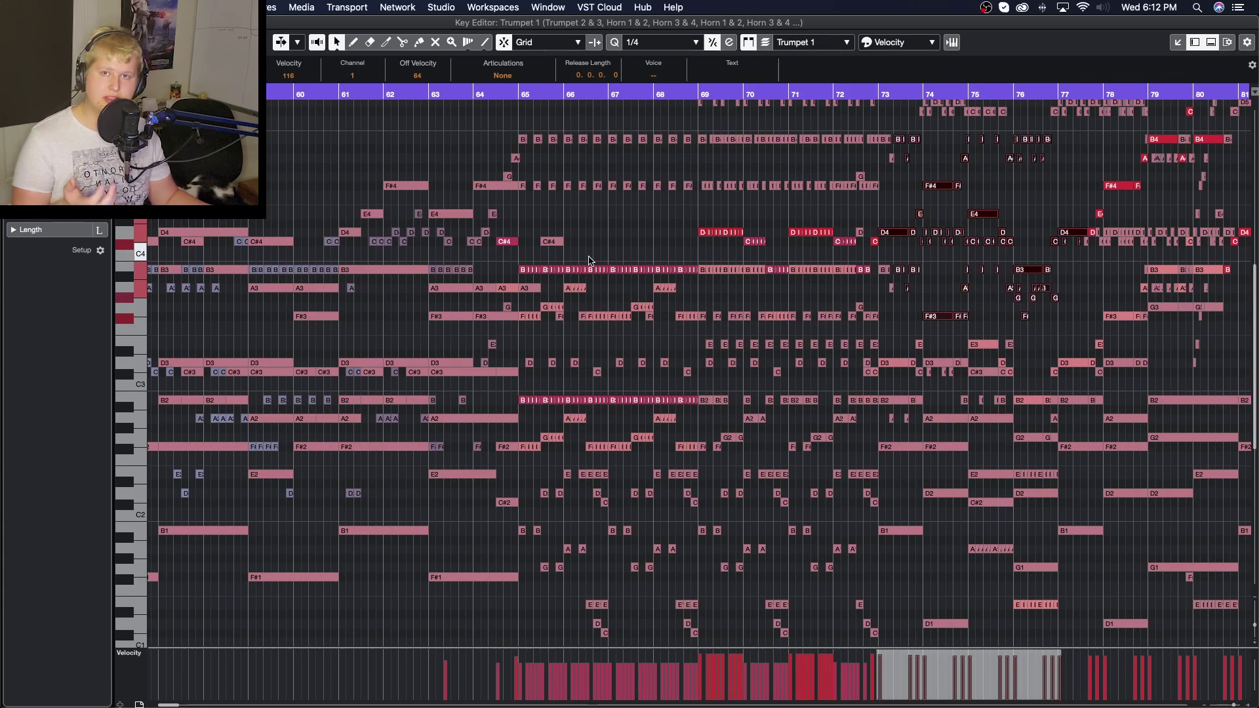
Start playback at bar 65 in closer view with auto-scroll turned on
key(space)
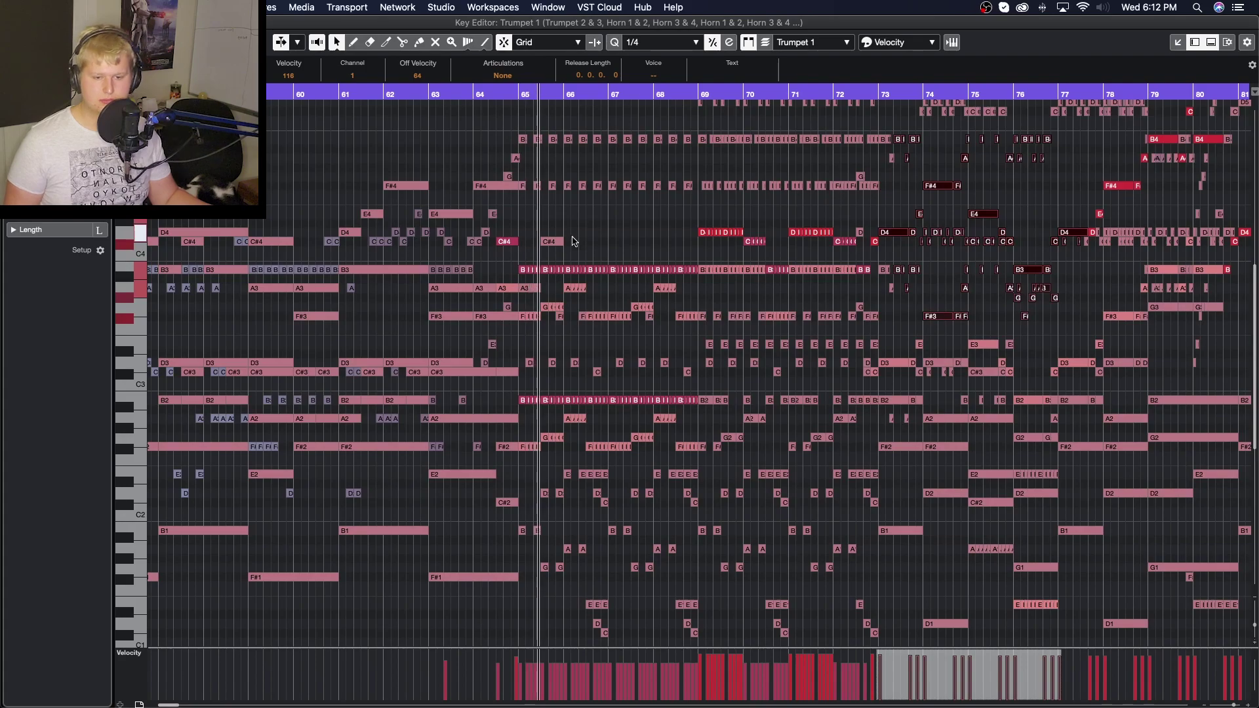
key(h)
key(h)
key(f)
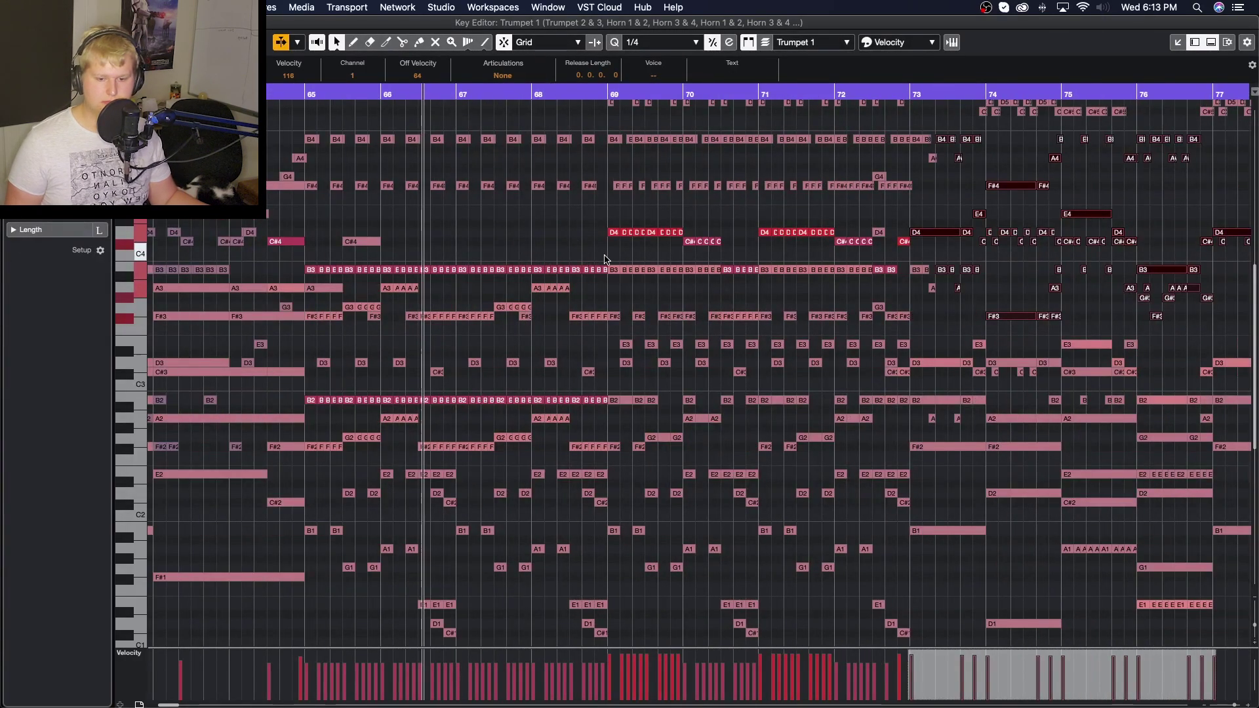
Follow the playback from bar 67 into the selected passage at bar 73, checking the upper parts, and stop it
scroll(606, 258, up, 3)
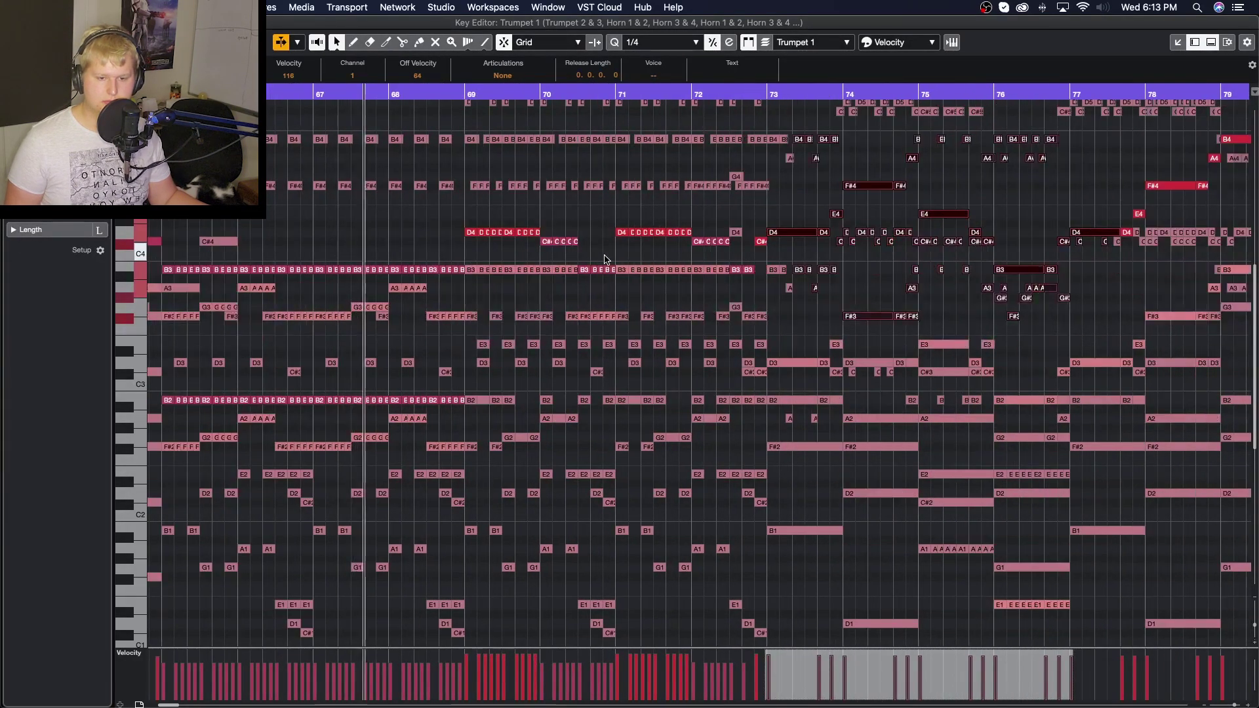
scroll(606, 259, down, 3)
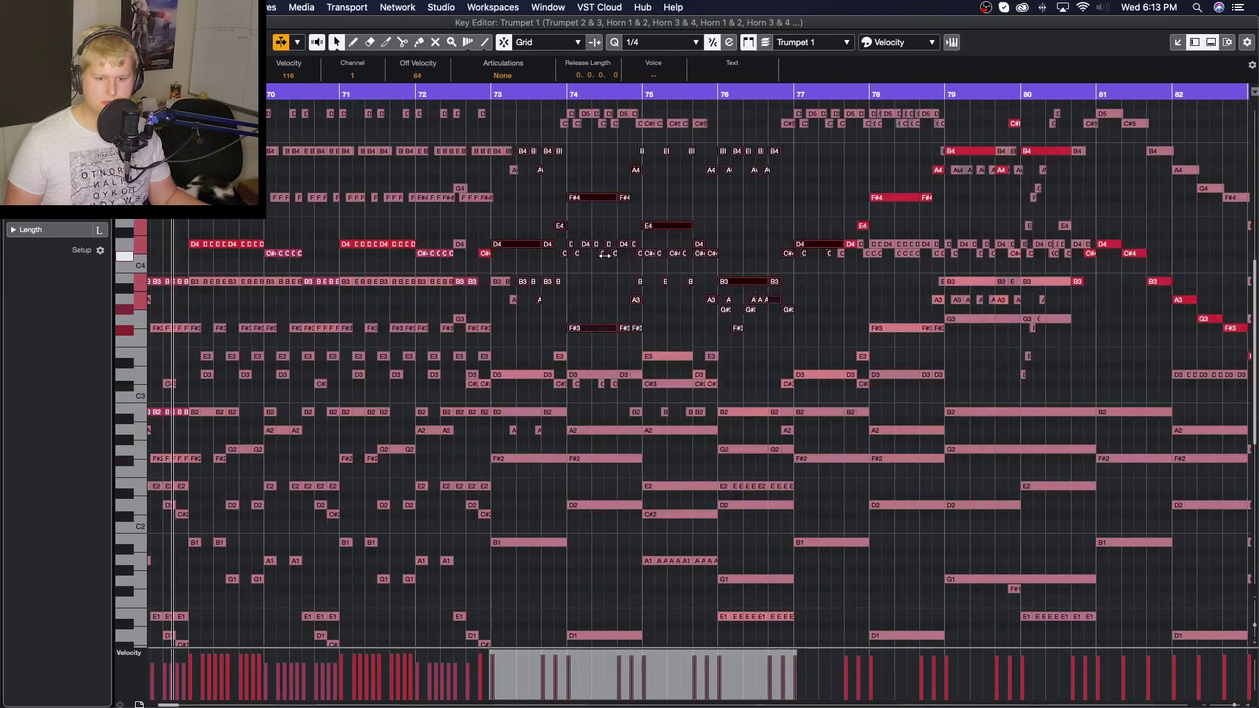
scroll(604, 255, up, 3)
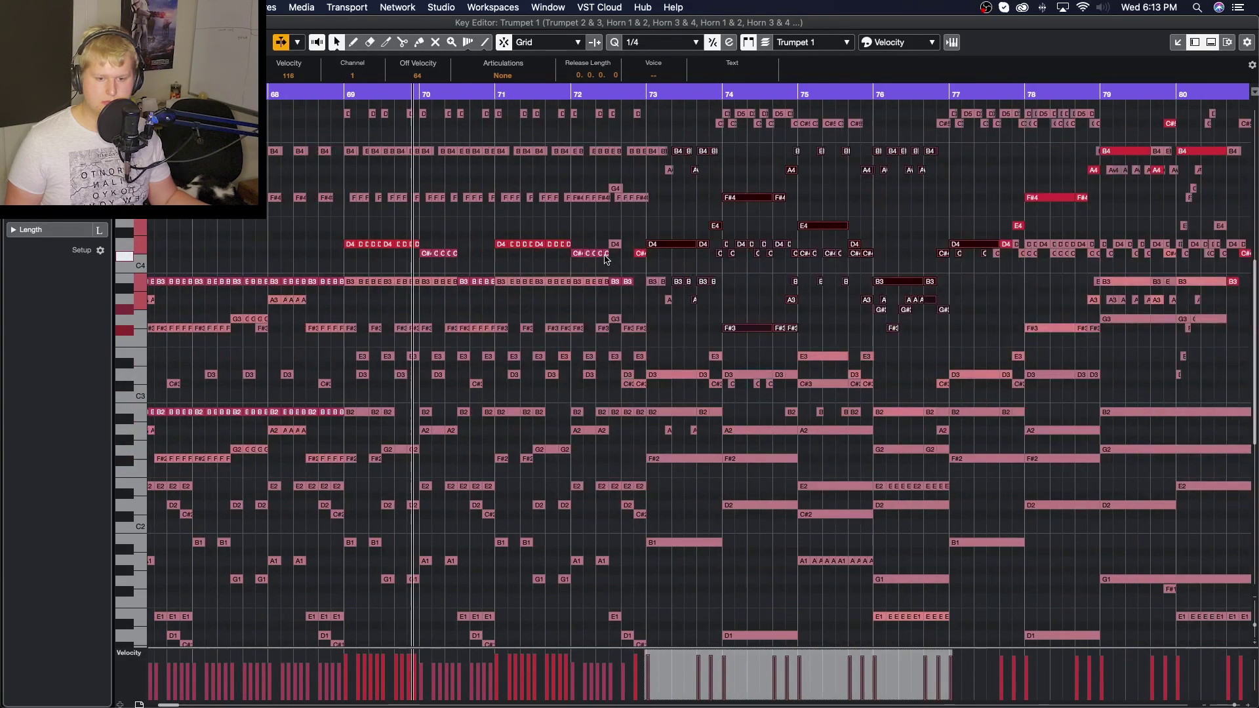
scroll(605, 255, left, 3)
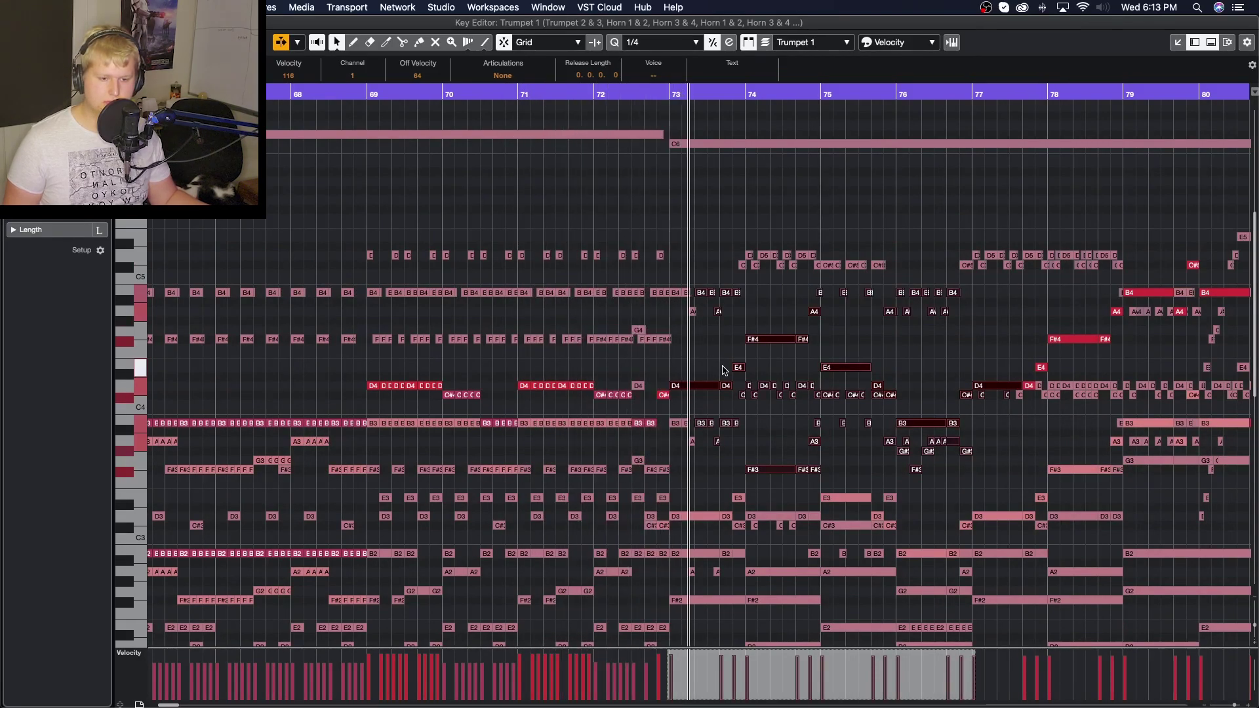
scroll(711, 366, right, 5)
key(space)
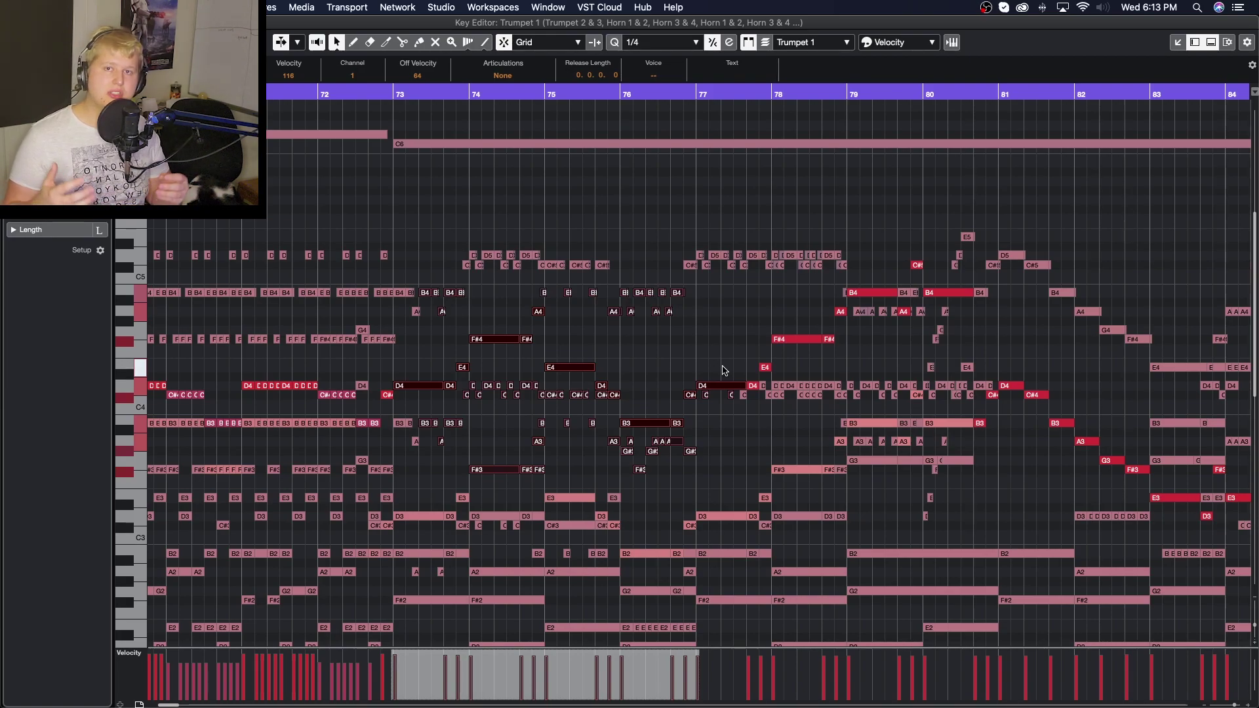
Examine the low and high parts of bars 65 to 77, and compare them with the later parts through bar 103
scroll(404, 296, left, 10)
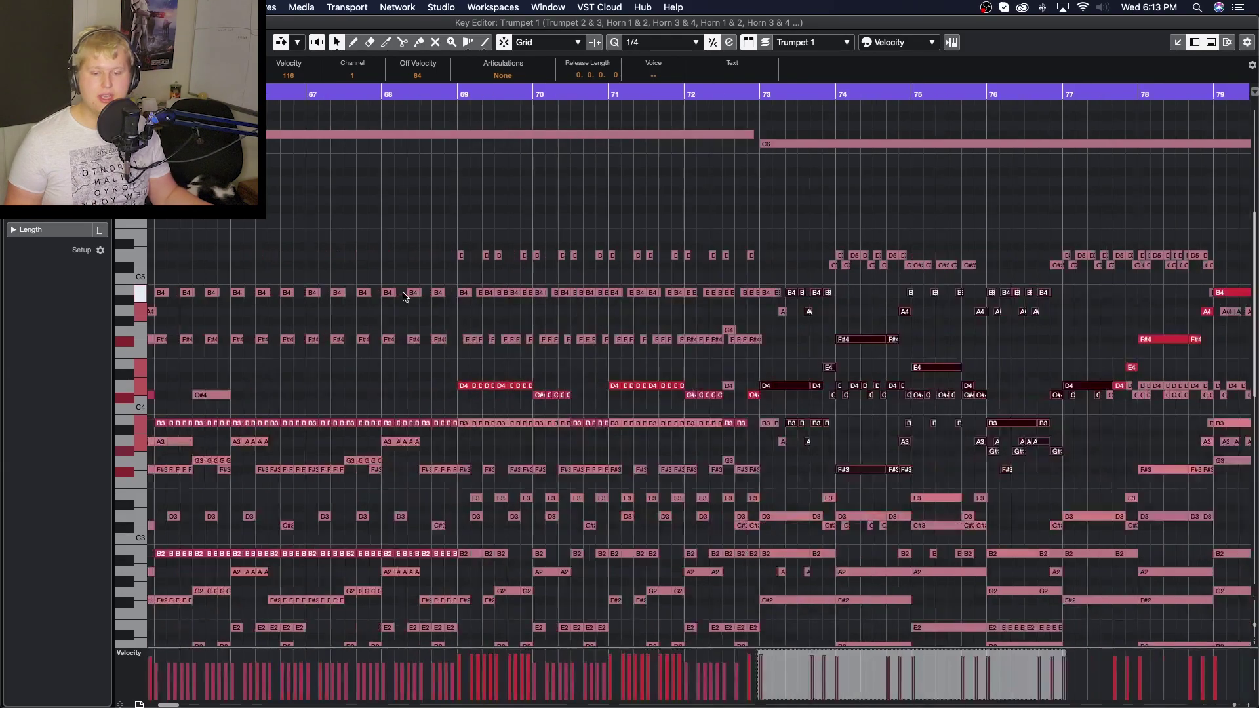
scroll(423, 316, down, 6)
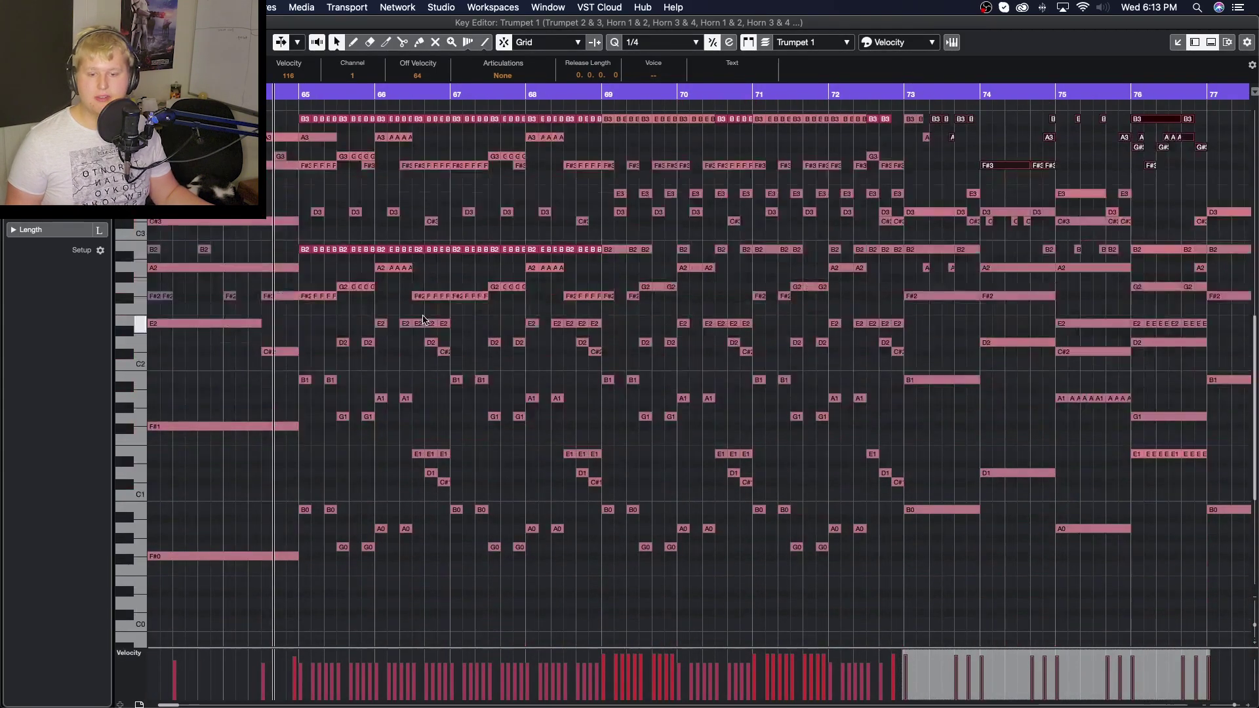
scroll(423, 316, down, 1)
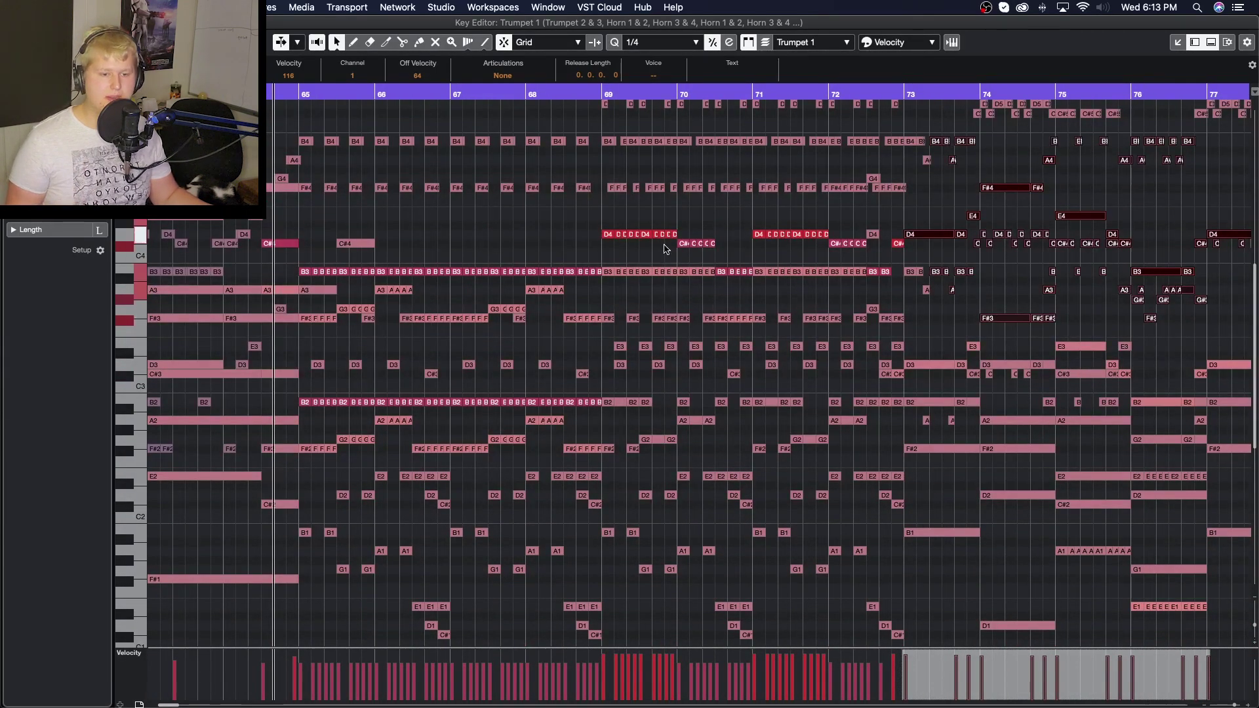
key(g)
key(g)
key(g)
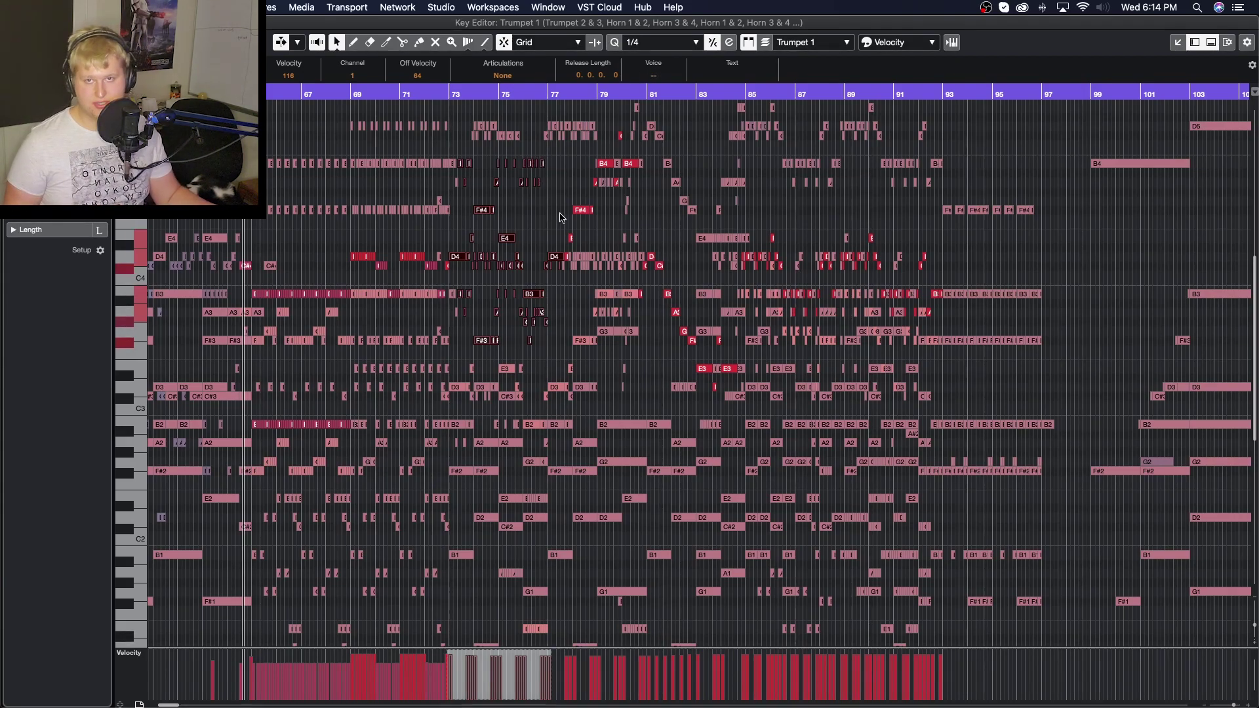
scroll(561, 218, up, 2)
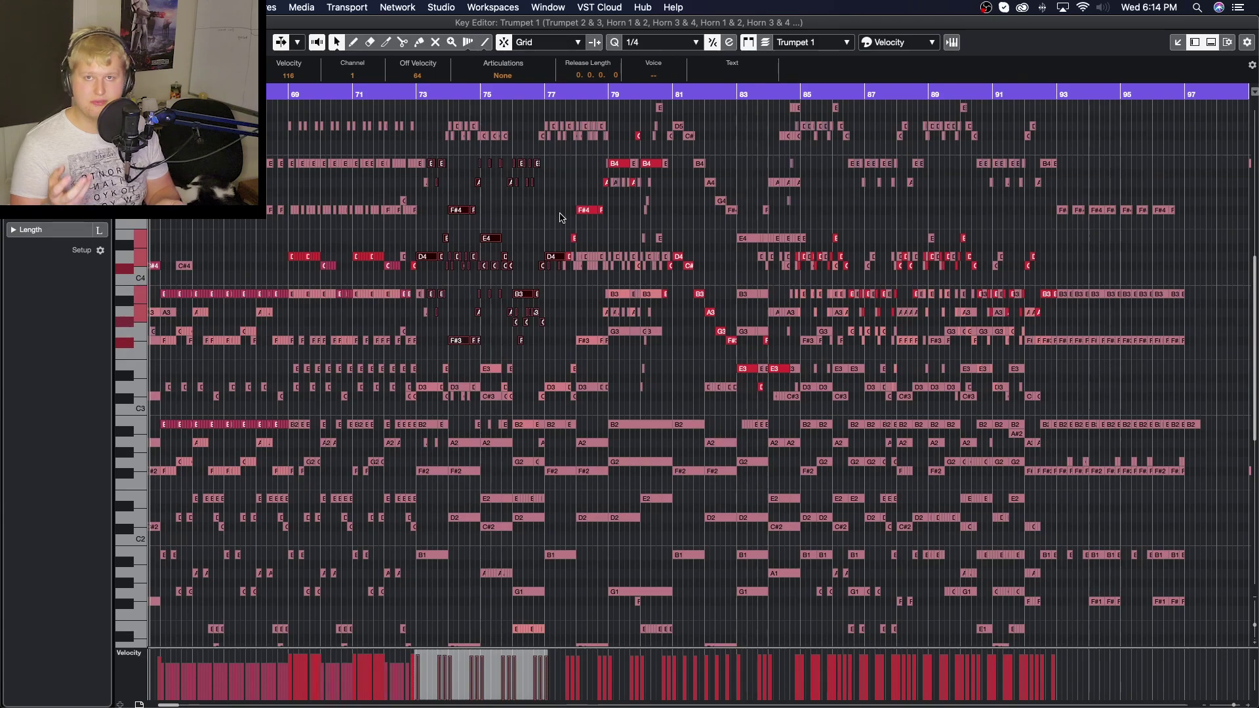
Play the bars 73 to 77 passage in closer view with auto-scroll on, and deselect its notes
key(space)
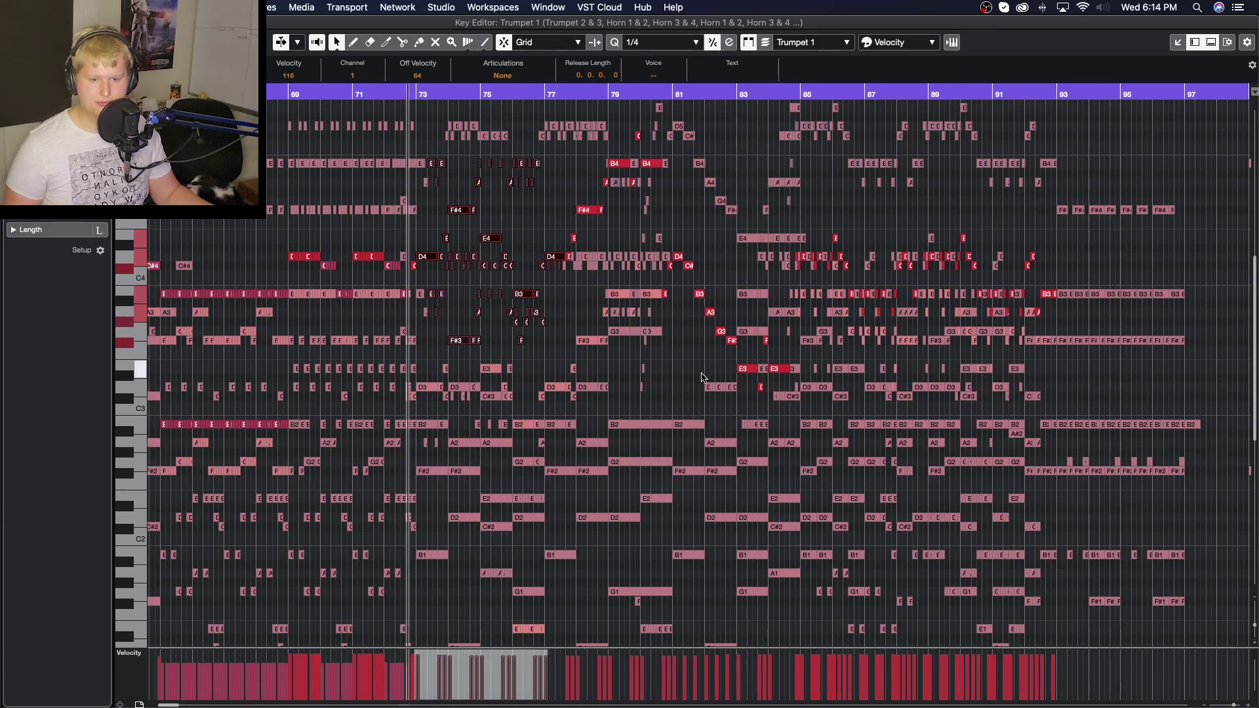
scroll(702, 377, up, 3)
scroll(687, 374, up, 2)
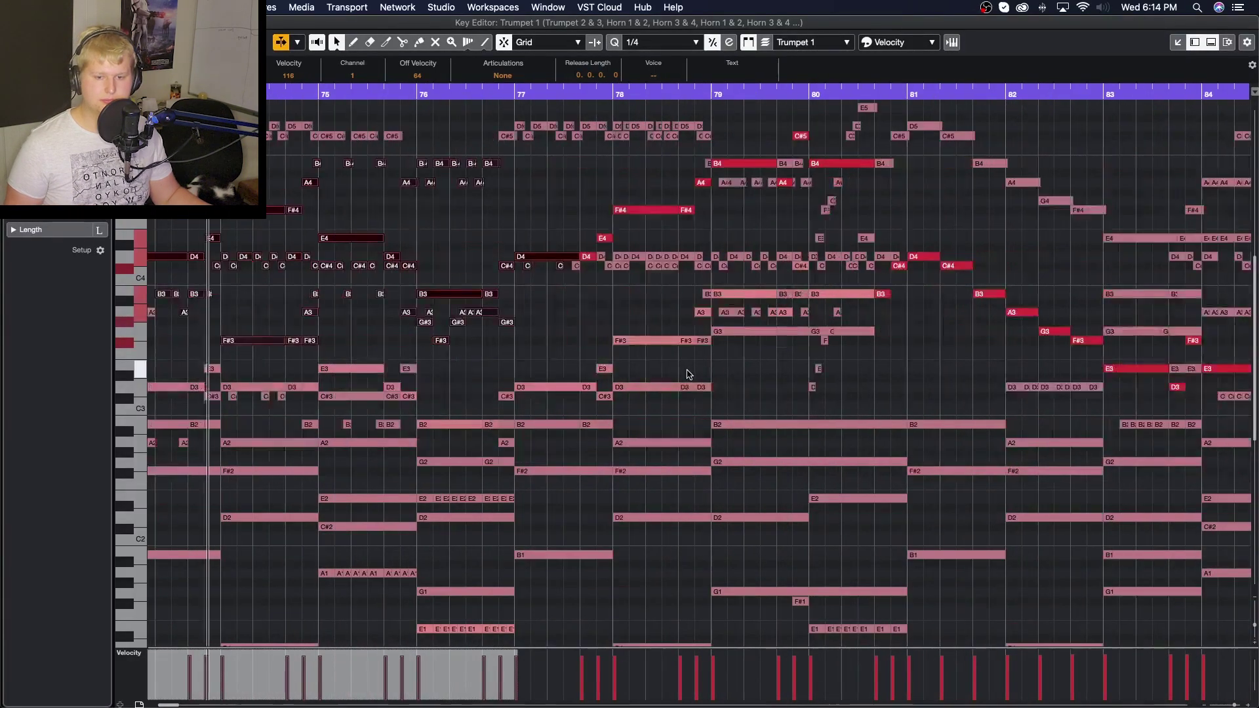
scroll(687, 374, down, 2)
scroll(687, 374, up, 2)
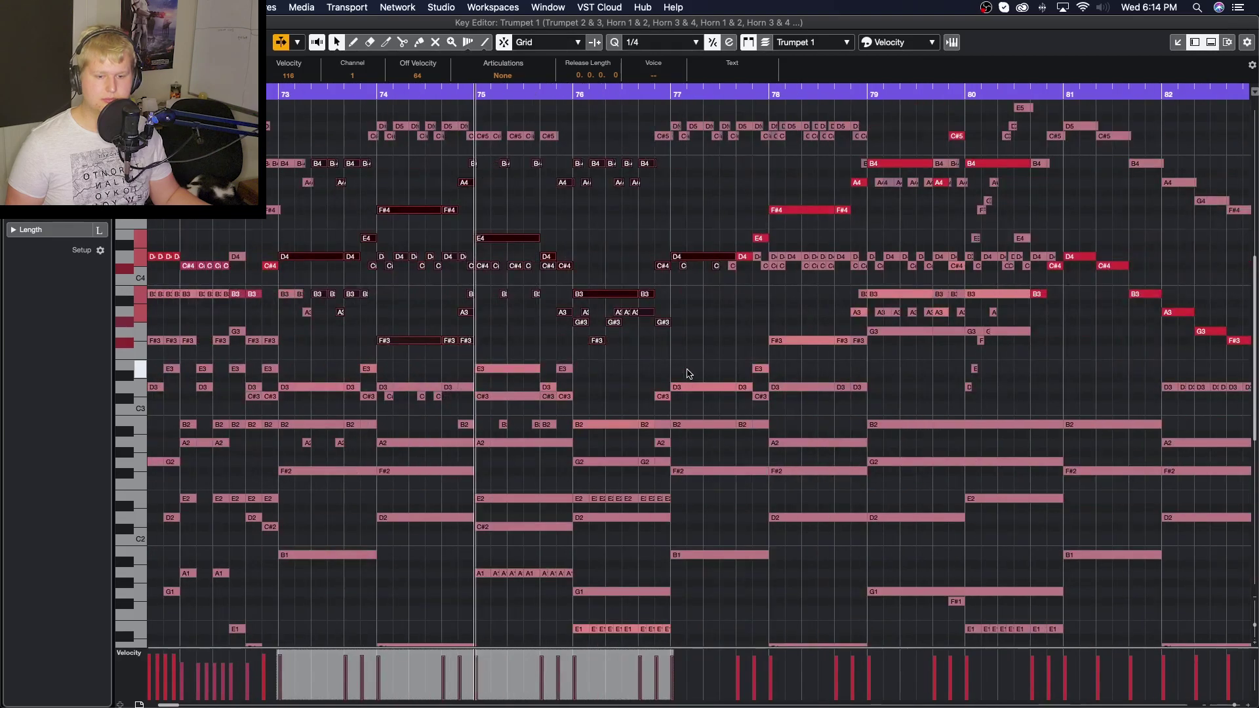
scroll(687, 374, right, 2)
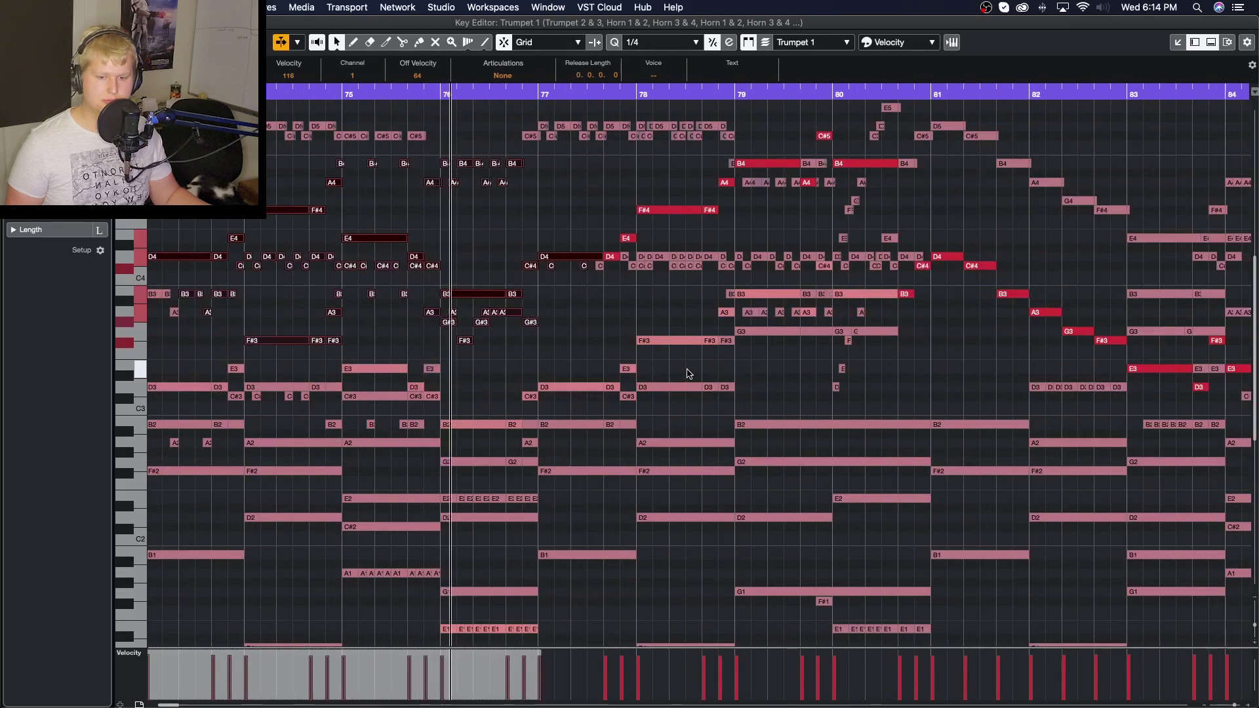
click(753, 388)
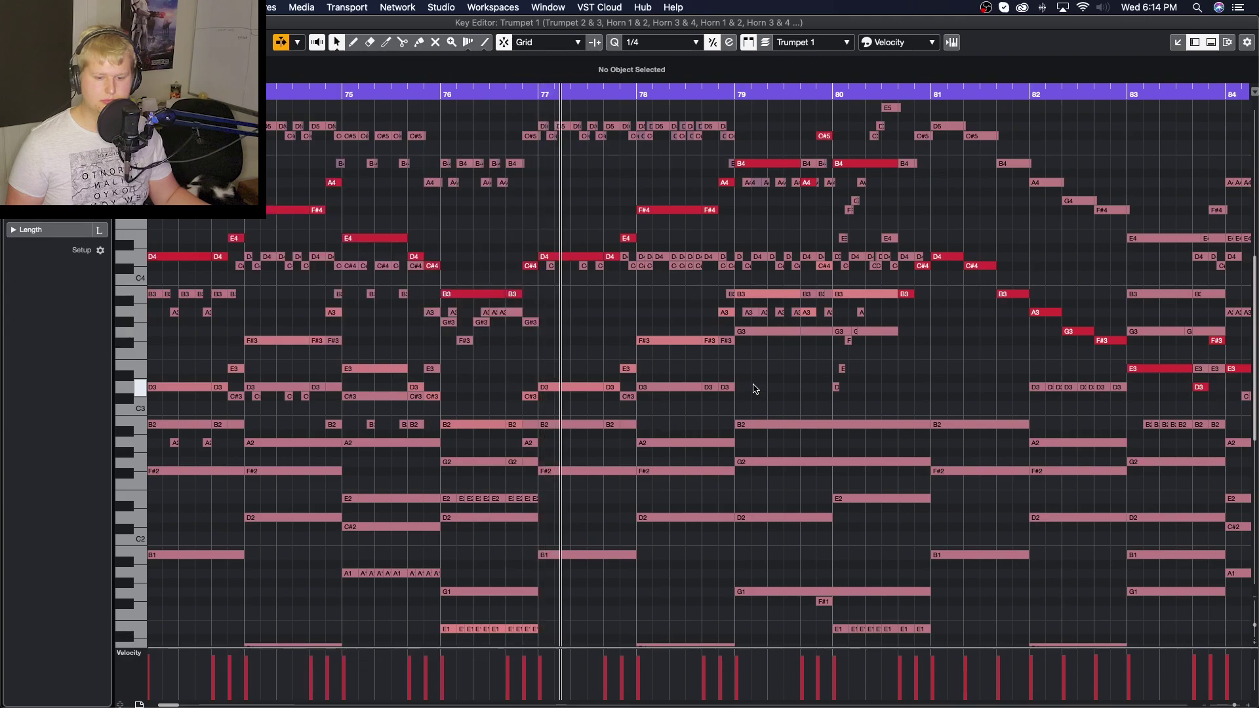
Follow the playback from bar 77 through the passage ending in bar 96, and stop it
scroll(753, 388, right, 3)
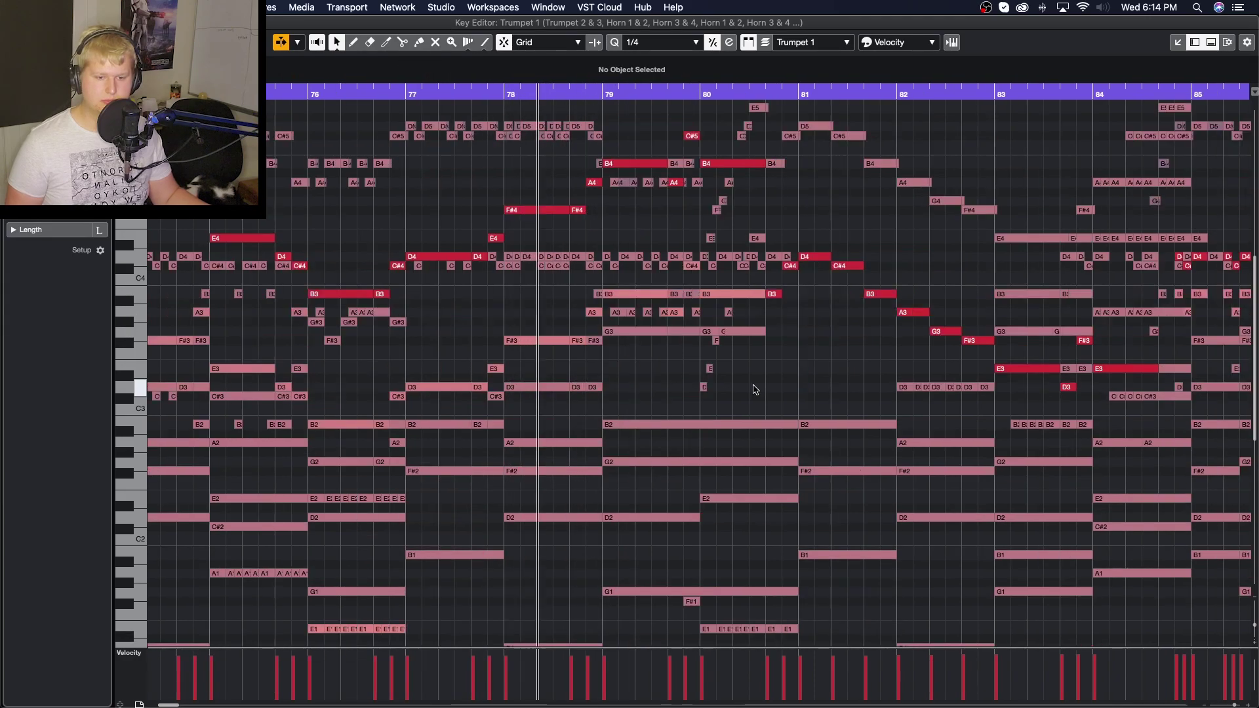
scroll(753, 387, right, 3)
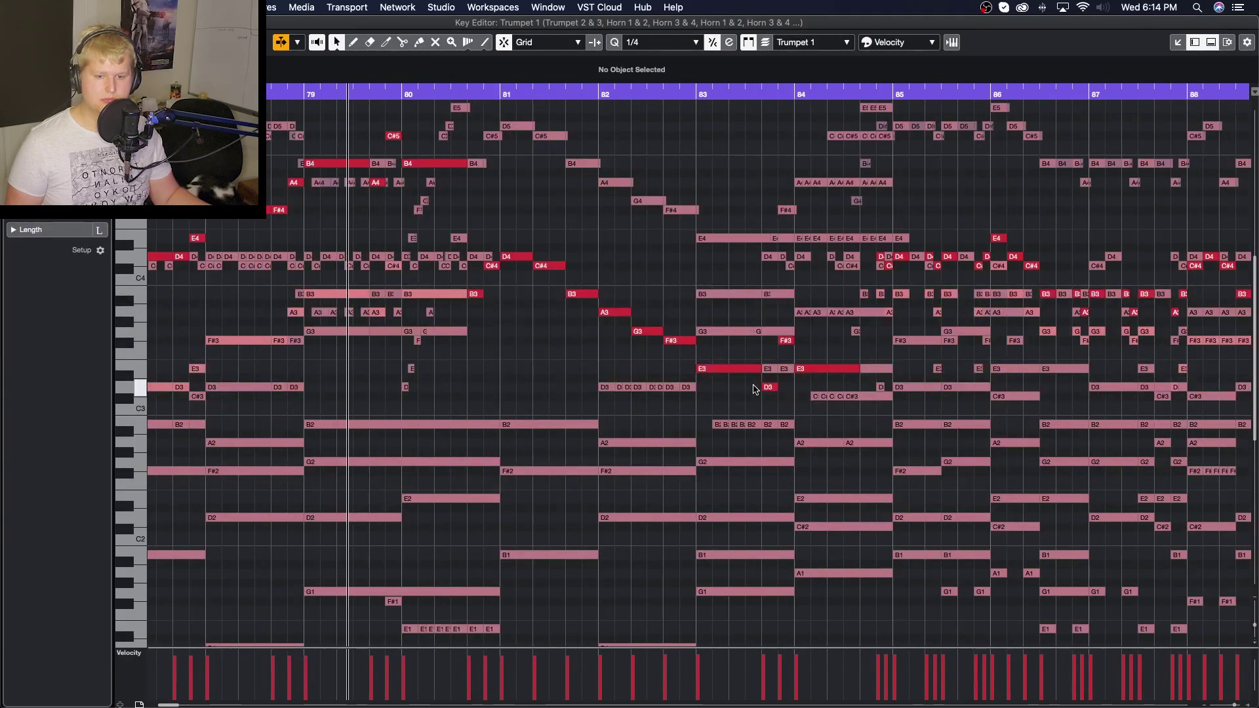
scroll(753, 388, right, 2)
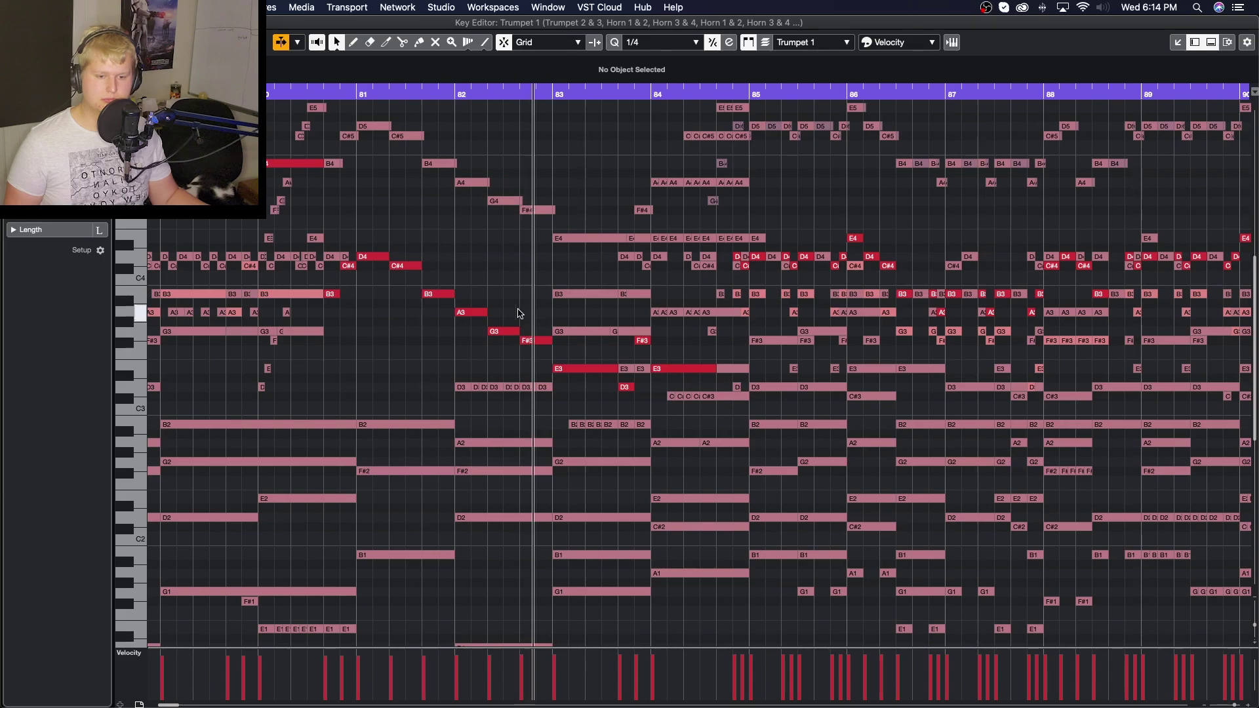
scroll(591, 269, right, 2)
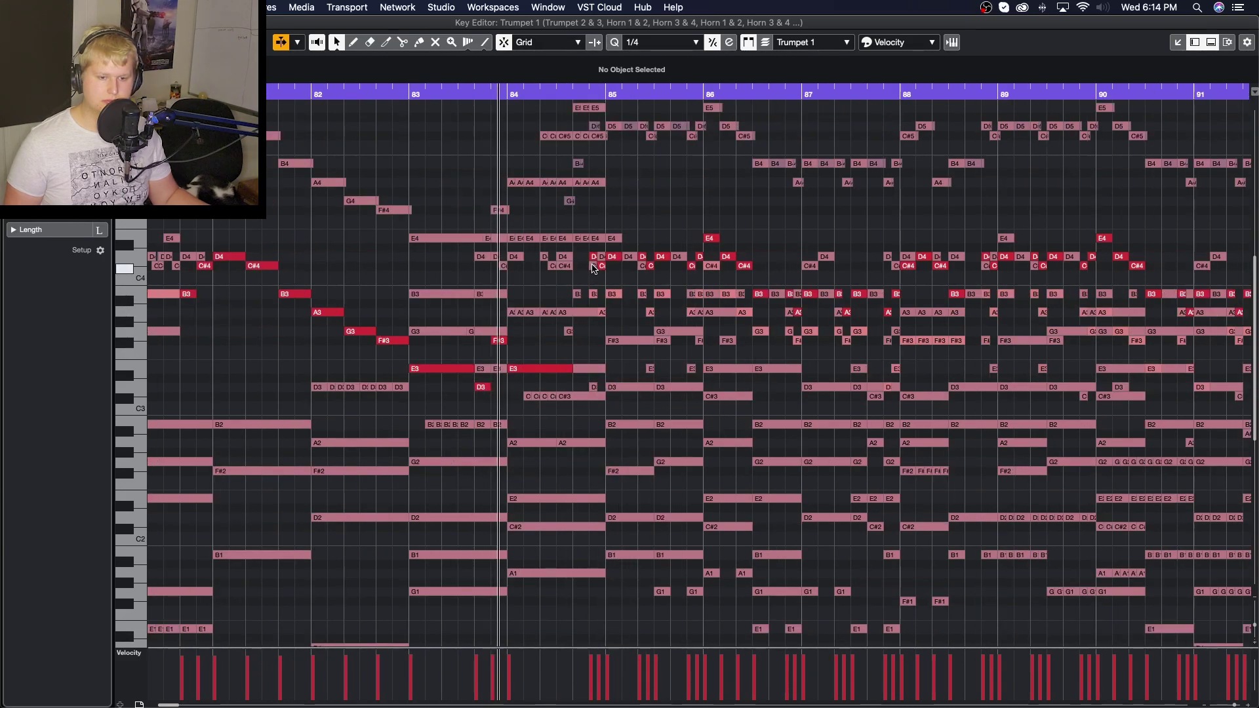
scroll(595, 269, right, 4)
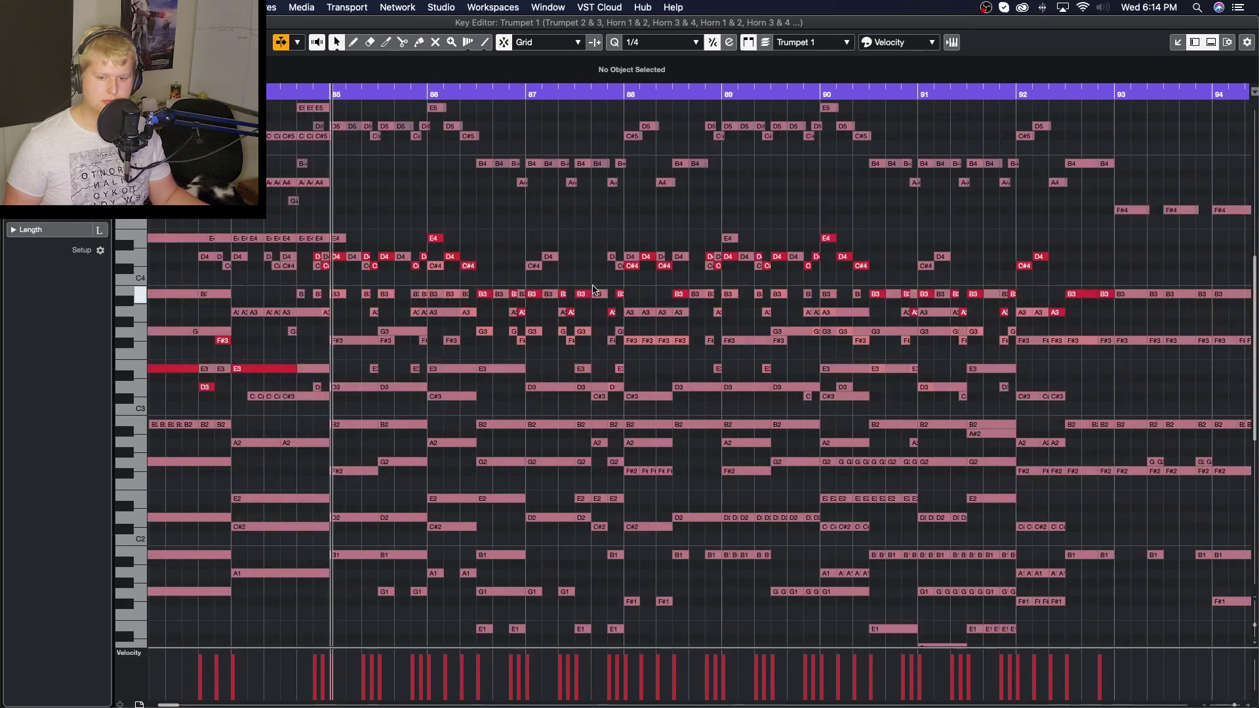
key(g)
key(g)
key(g)
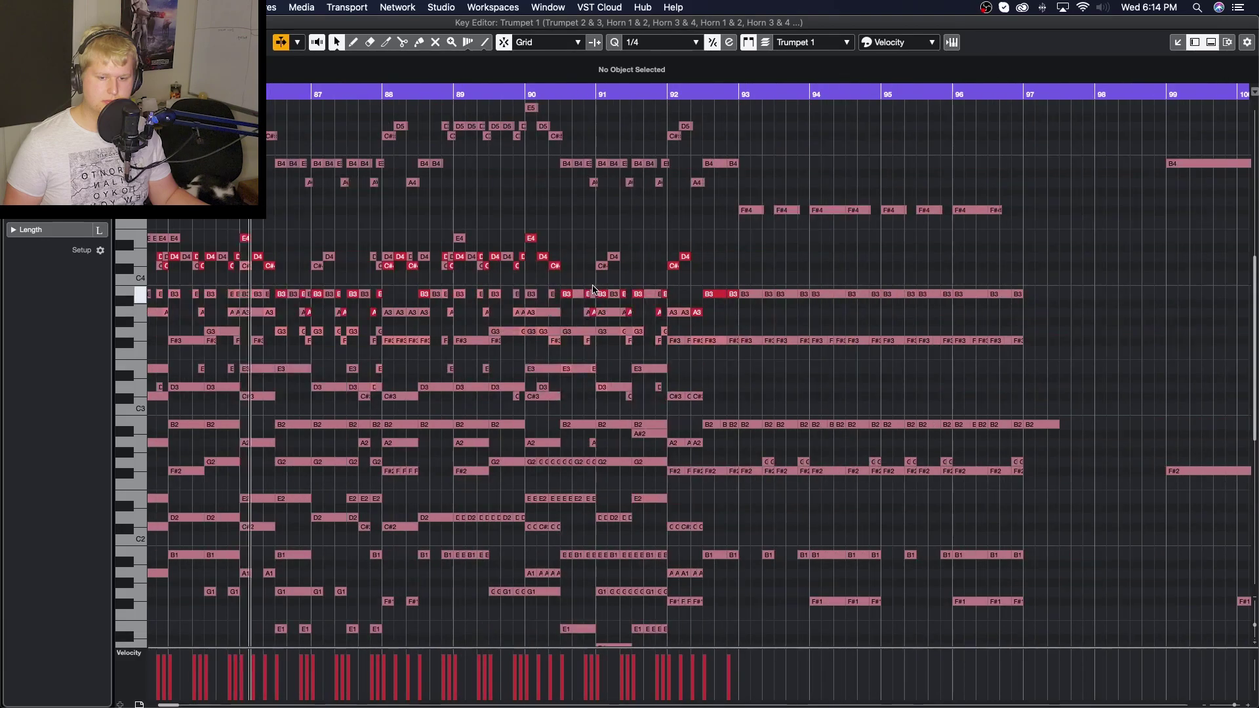
key(g)
key(g)
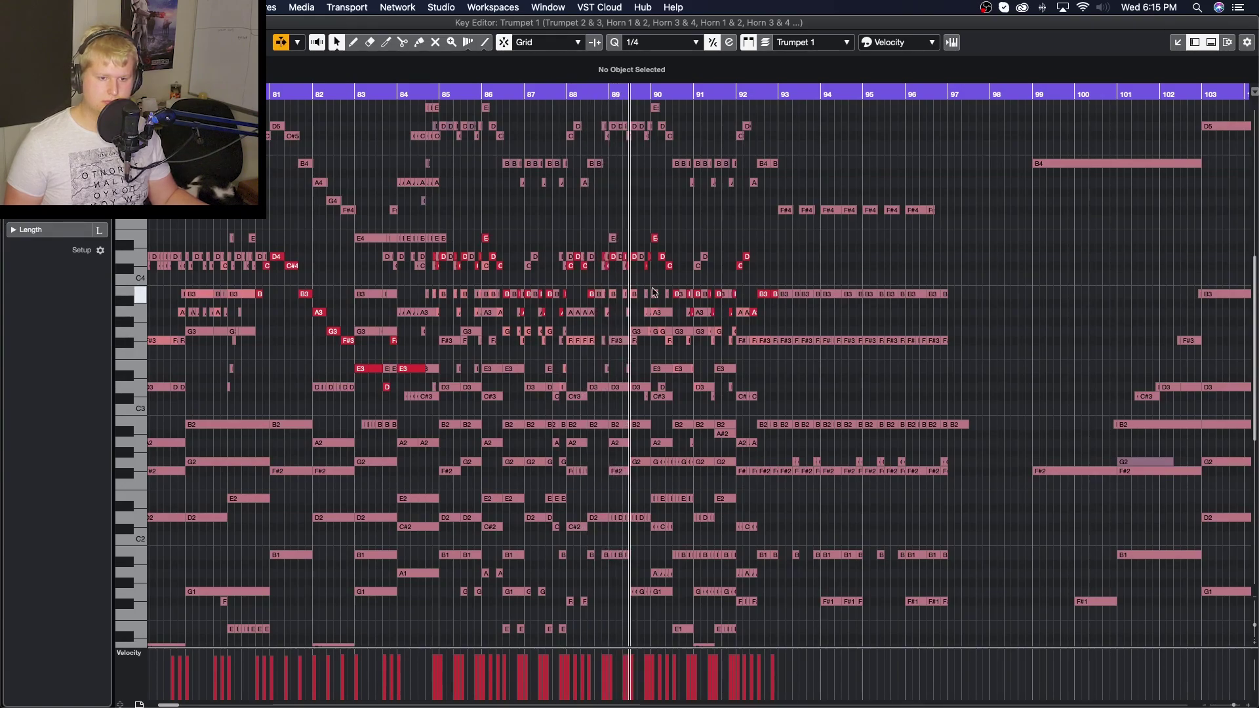
key(h)
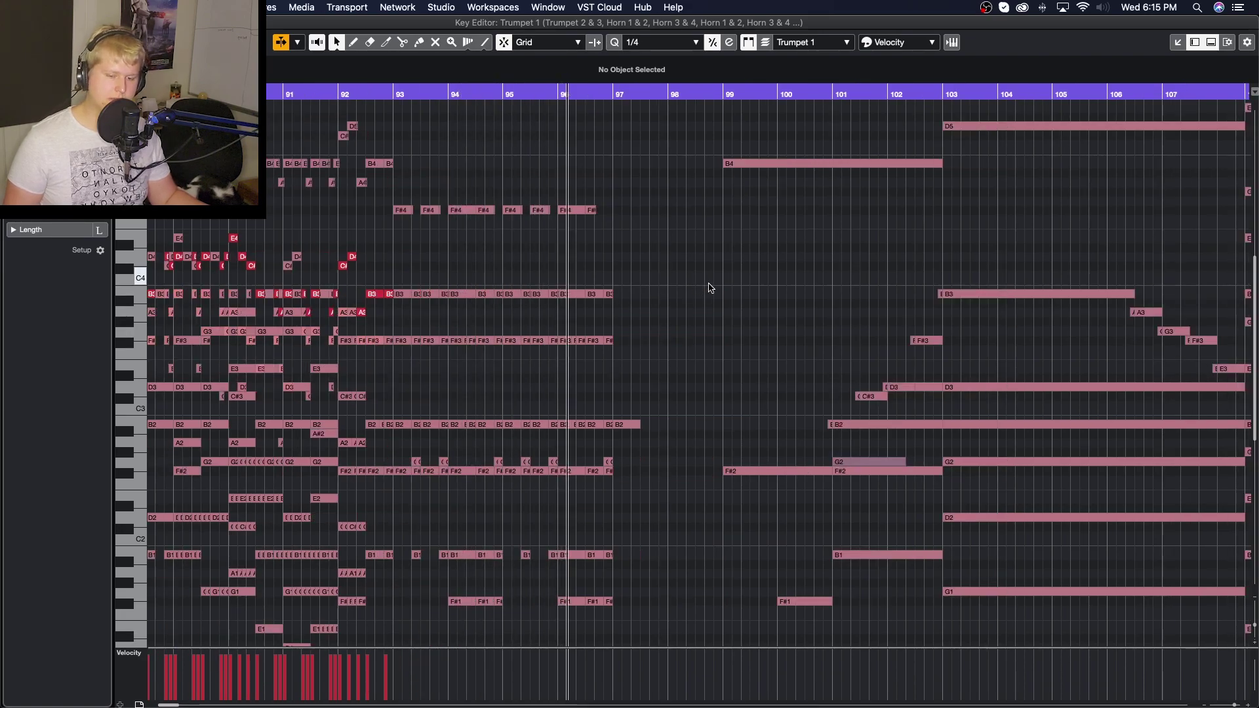
key(space)
Select the low-register notes from A1 to D3 in bars 73 to 81 to examine the accompaniment
scroll(630, 348, left, 10)
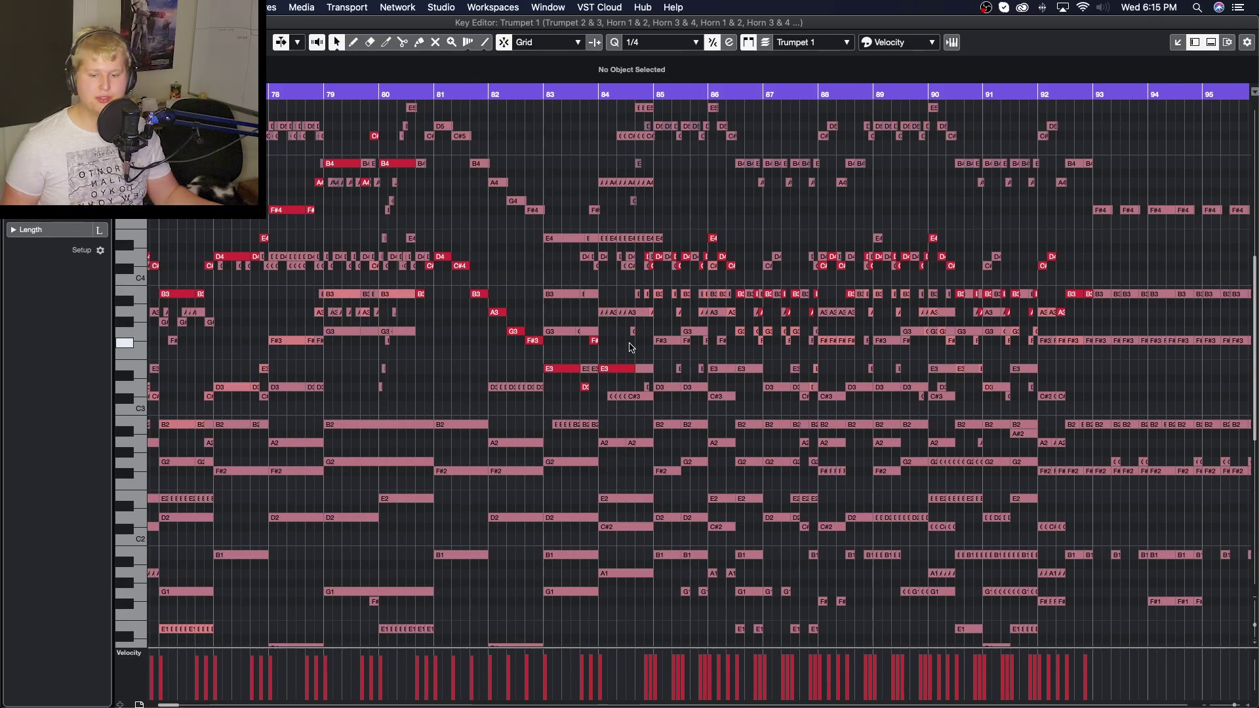
scroll(616, 346, left, 6)
scroll(603, 344, down, 2)
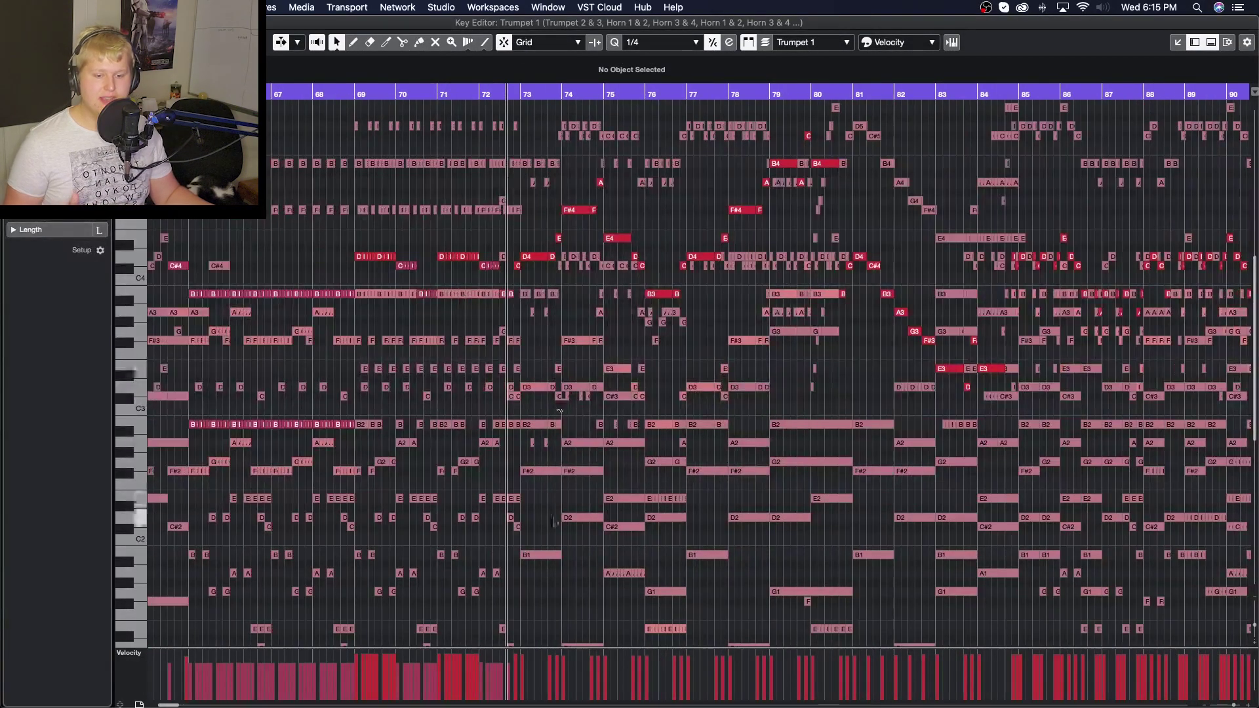
drag(522, 585, 856, 389)
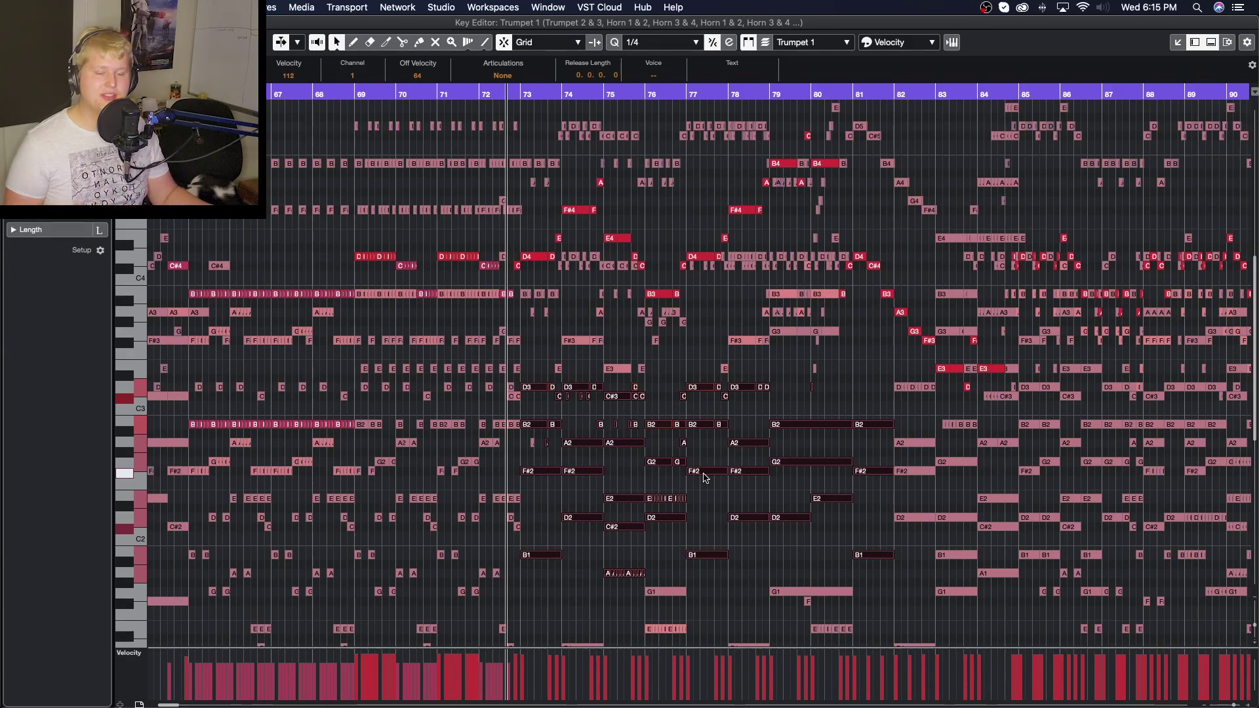
Select the notes from A1 to E4 in bars 85 to 92, and play the passage's opening from late bar 84
scroll(714, 475, right, 5)
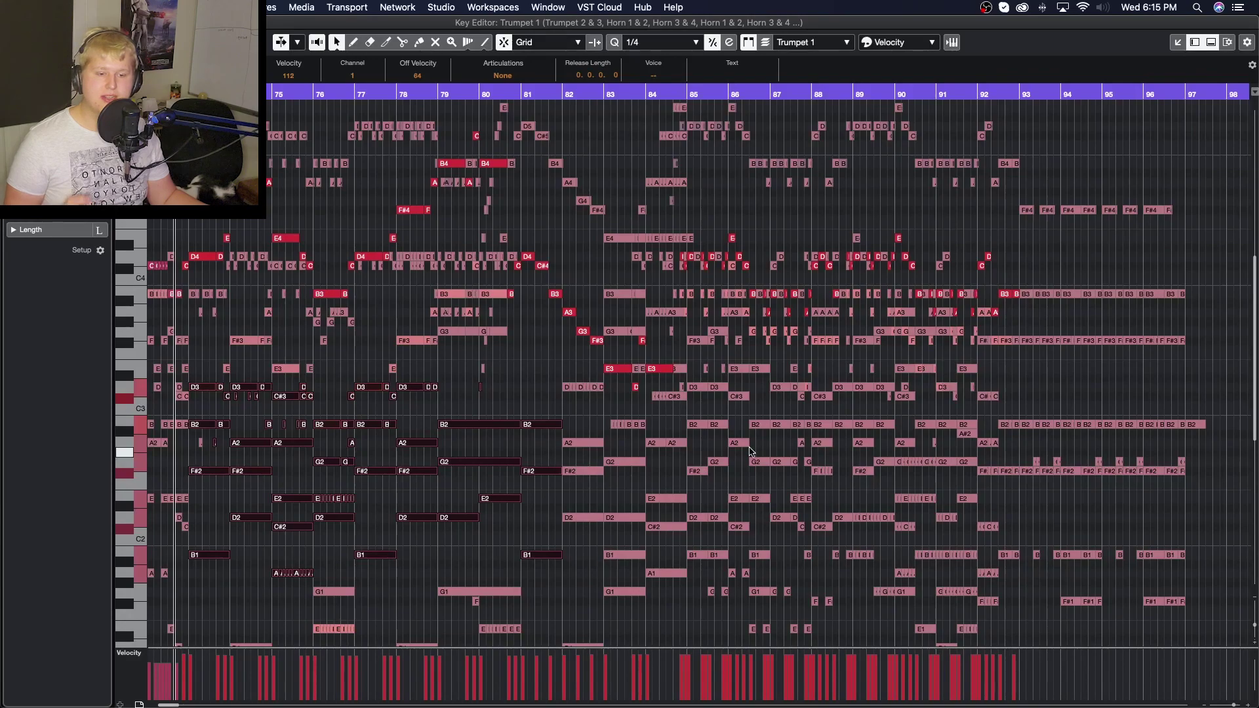
drag(689, 580, 1015, 170)
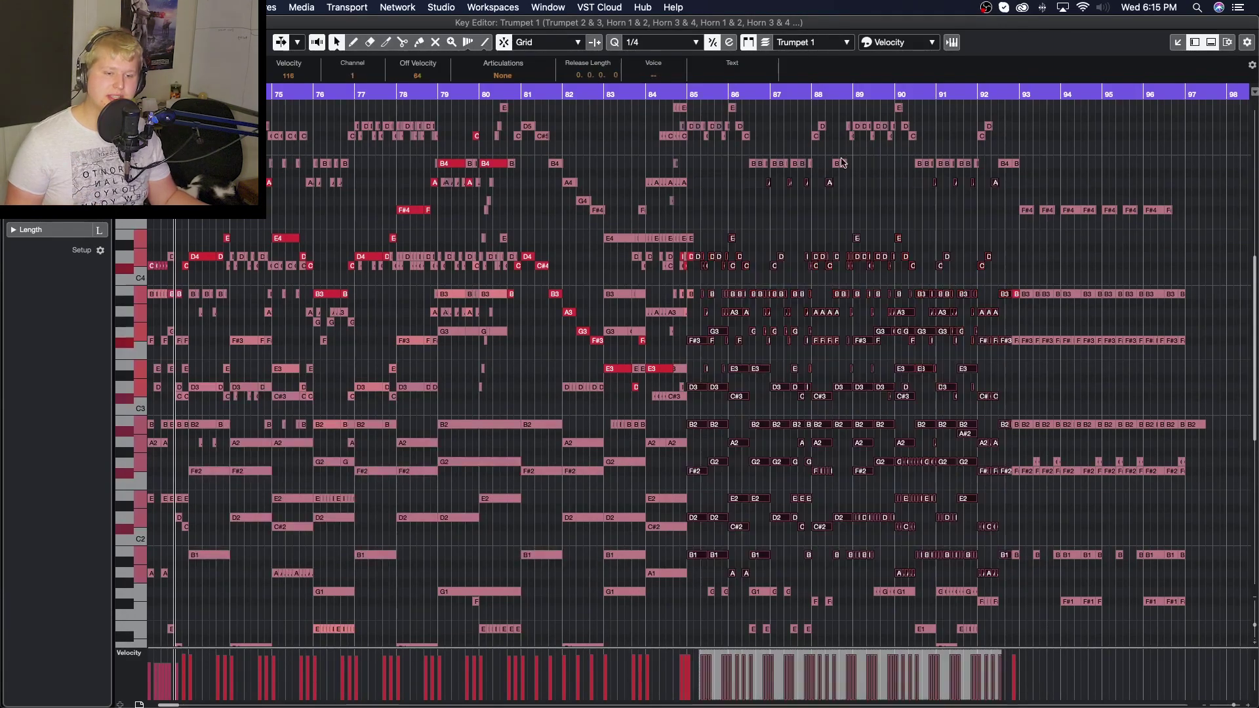
click(680, 94)
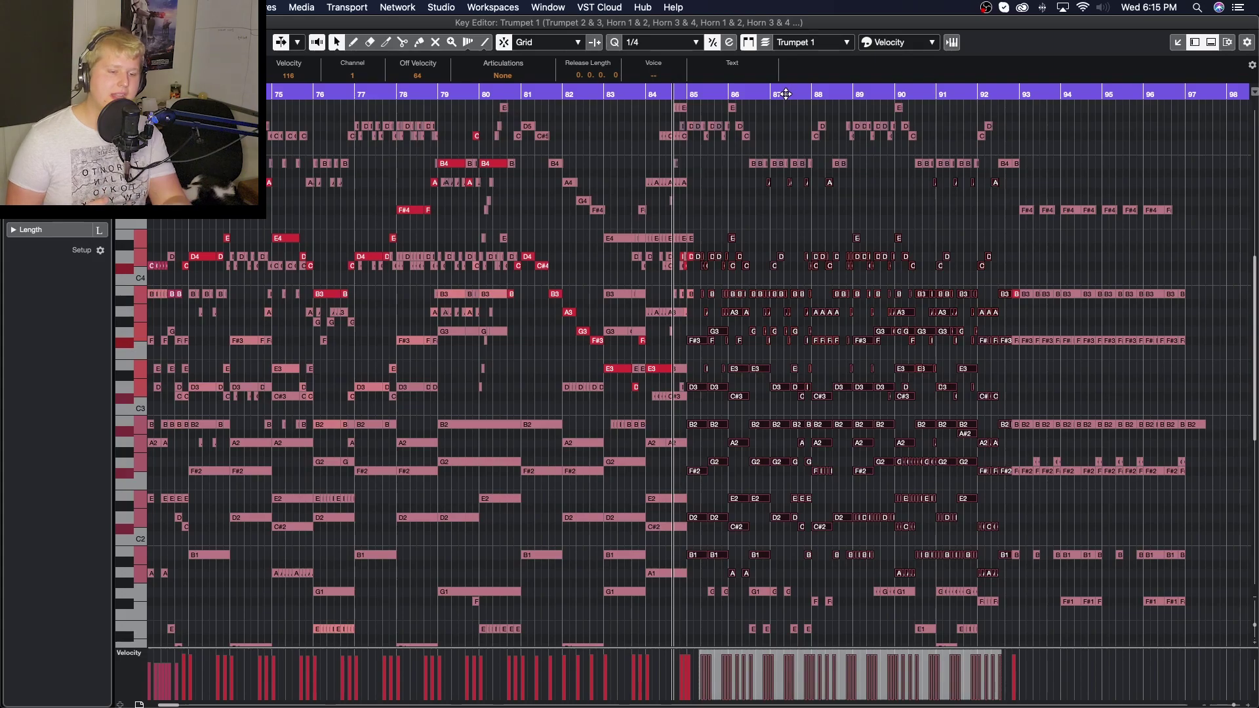
key(space)
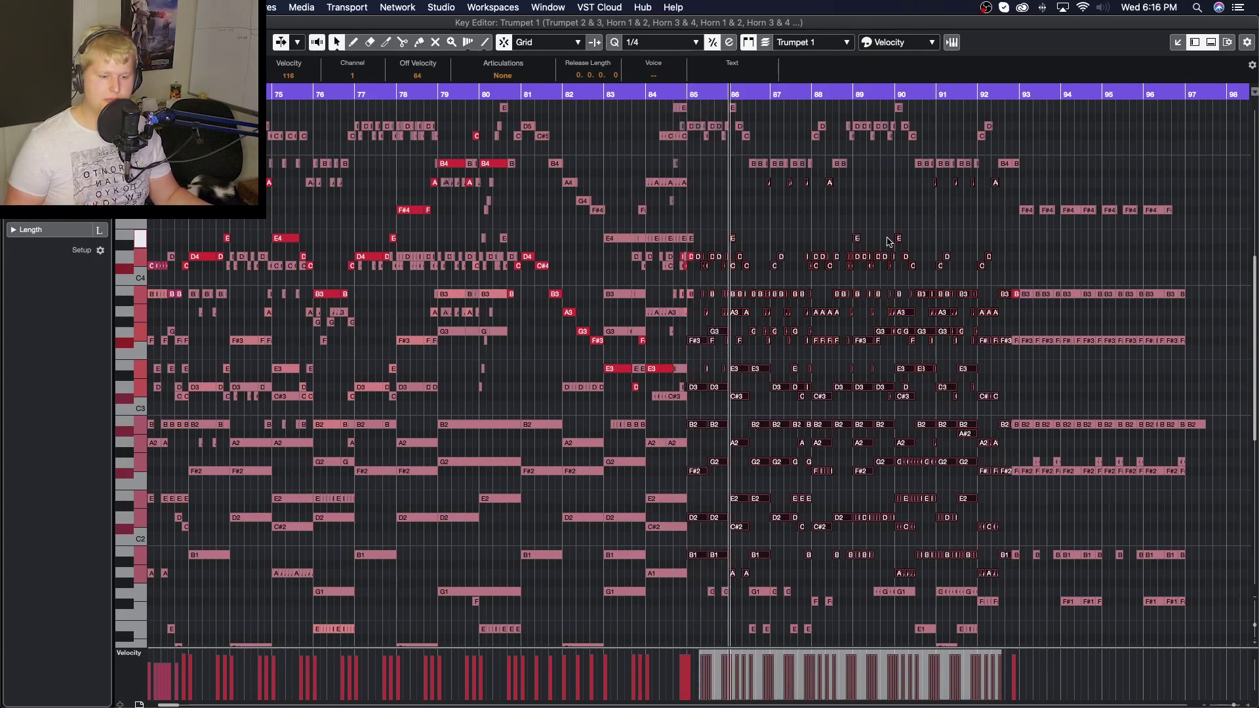
key(space)
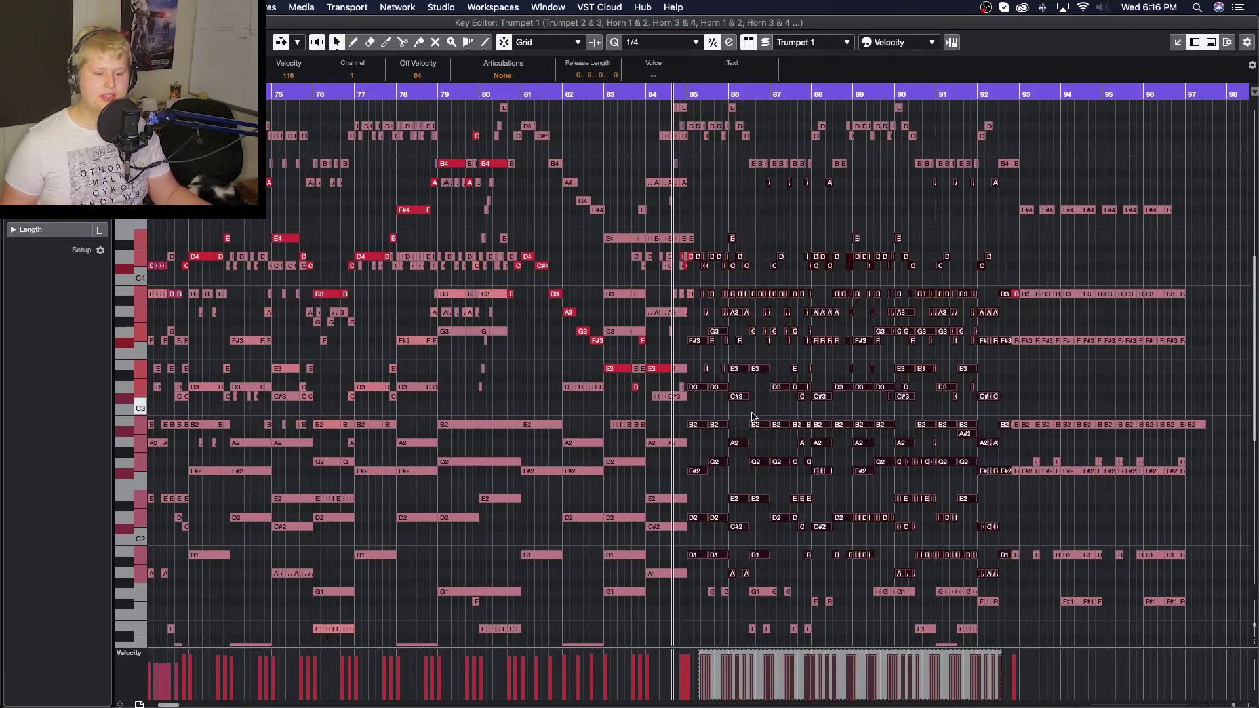
Clear the selection and select only the high notes from B4 to E5 in bars 85 to 92
key(h)
key(h)
key(h)
scroll(795, 446, right, 3)
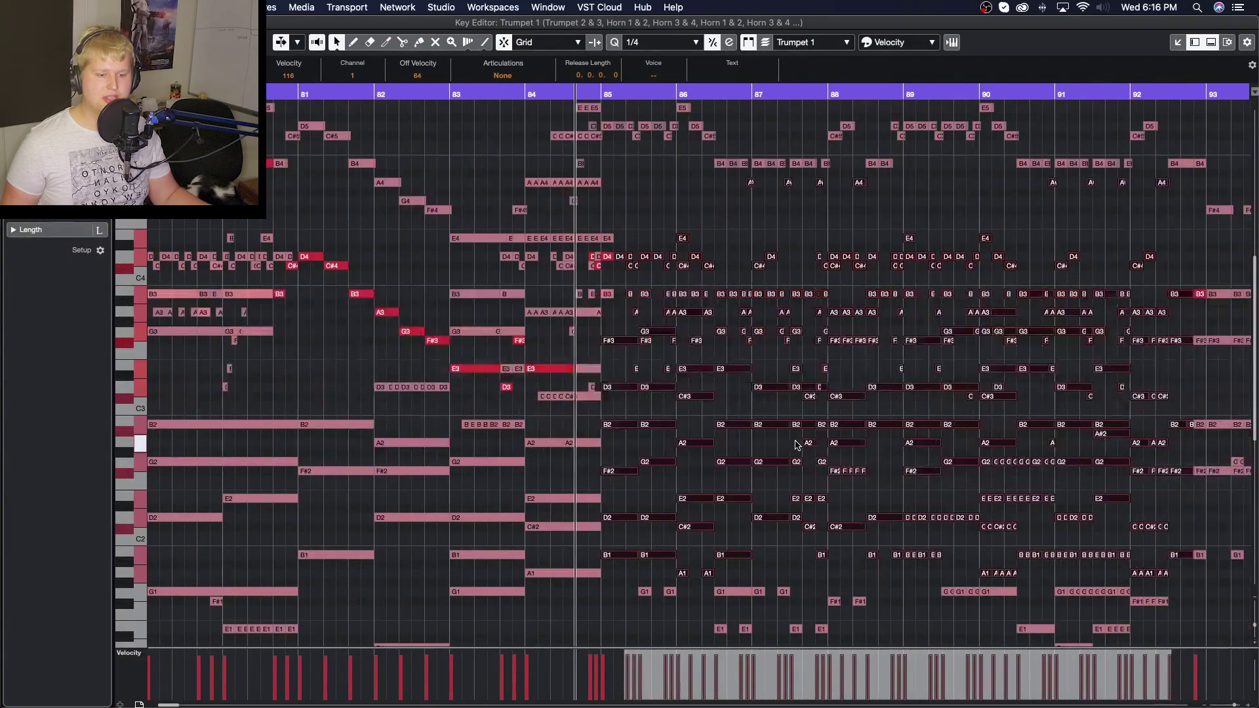
click(666, 323)
scroll(666, 323, up, 5)
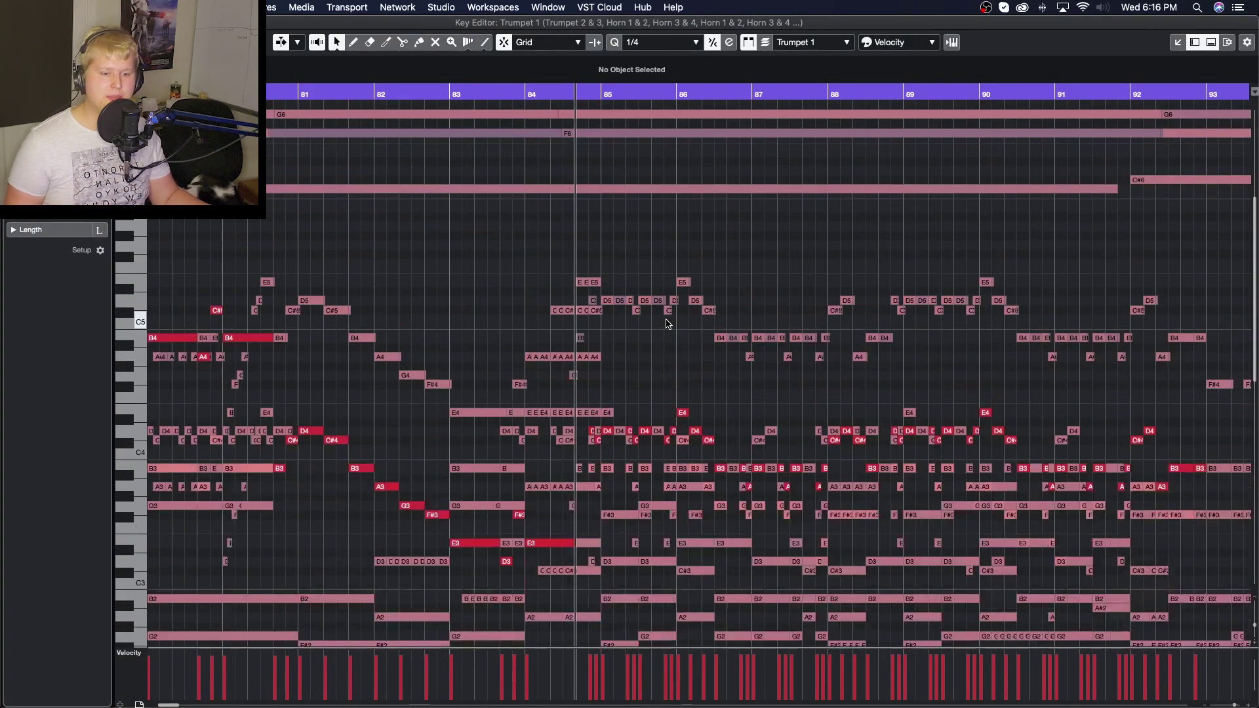
scroll(1181, 241, right, 1)
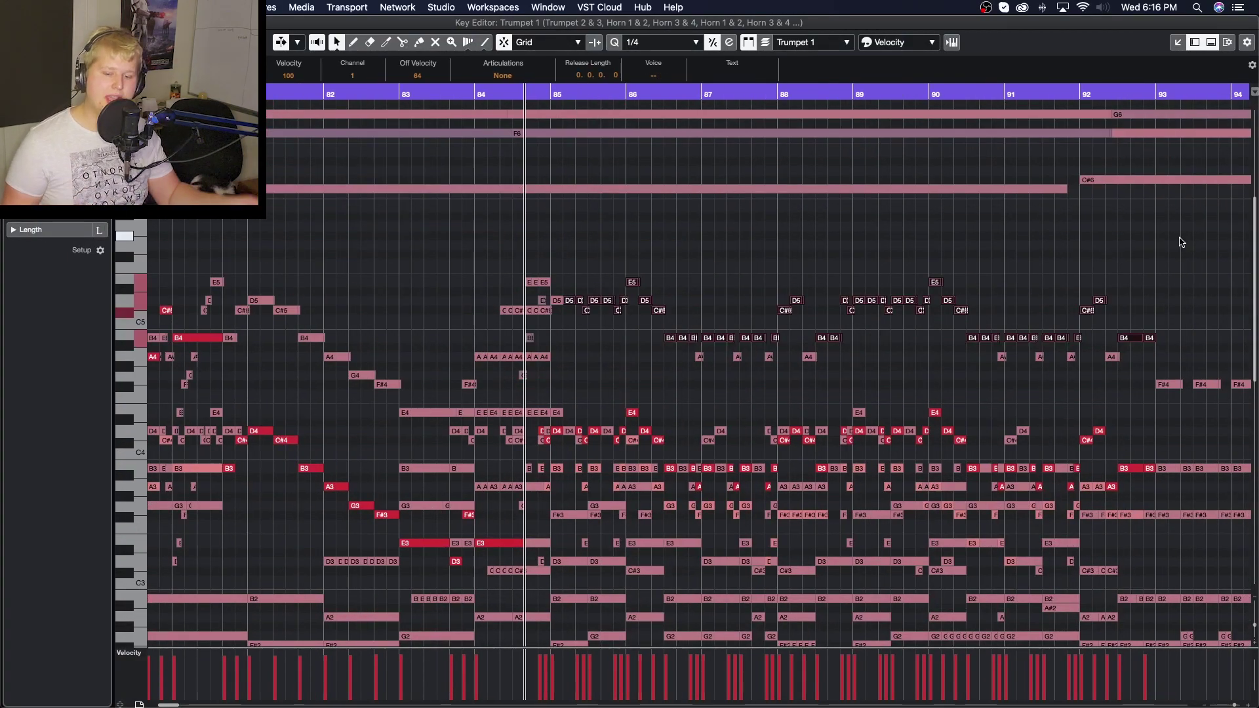
Select the descending lines and their accompaniment from D5 down to F#2 in bars 81 and 82
key(g)
key(g)
key(g)
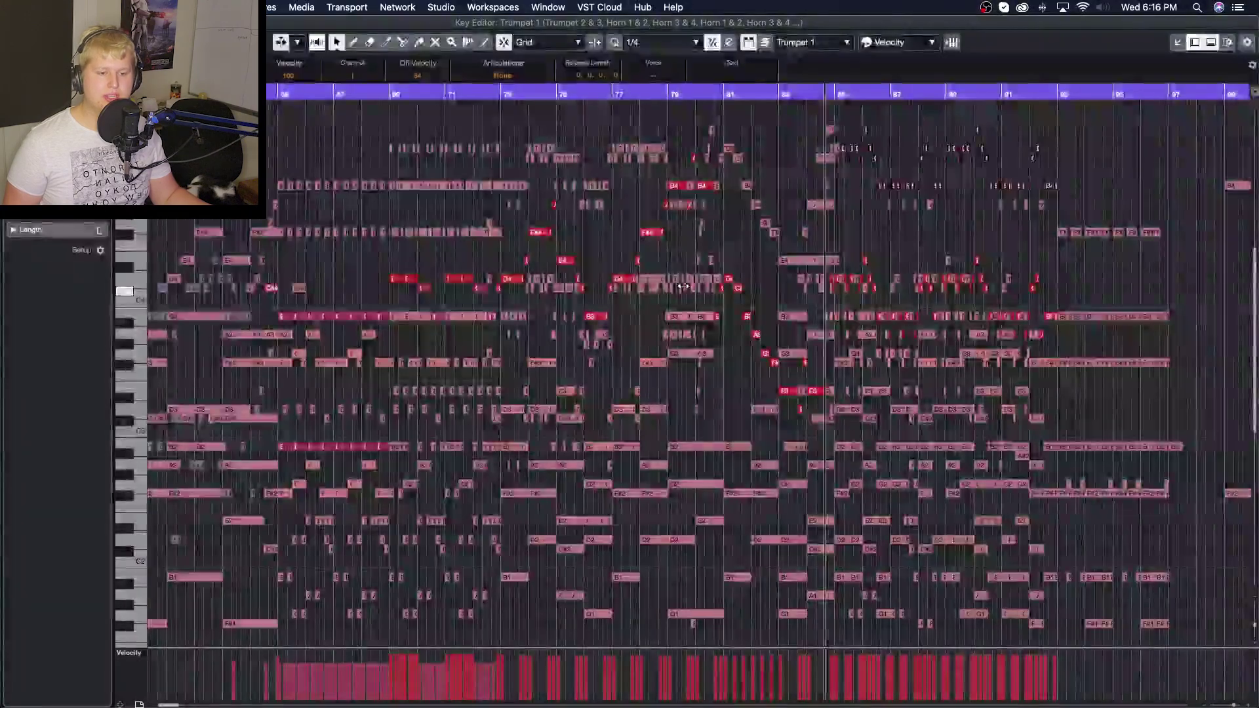
key(h)
key(h)
drag(764, 133, 838, 530)
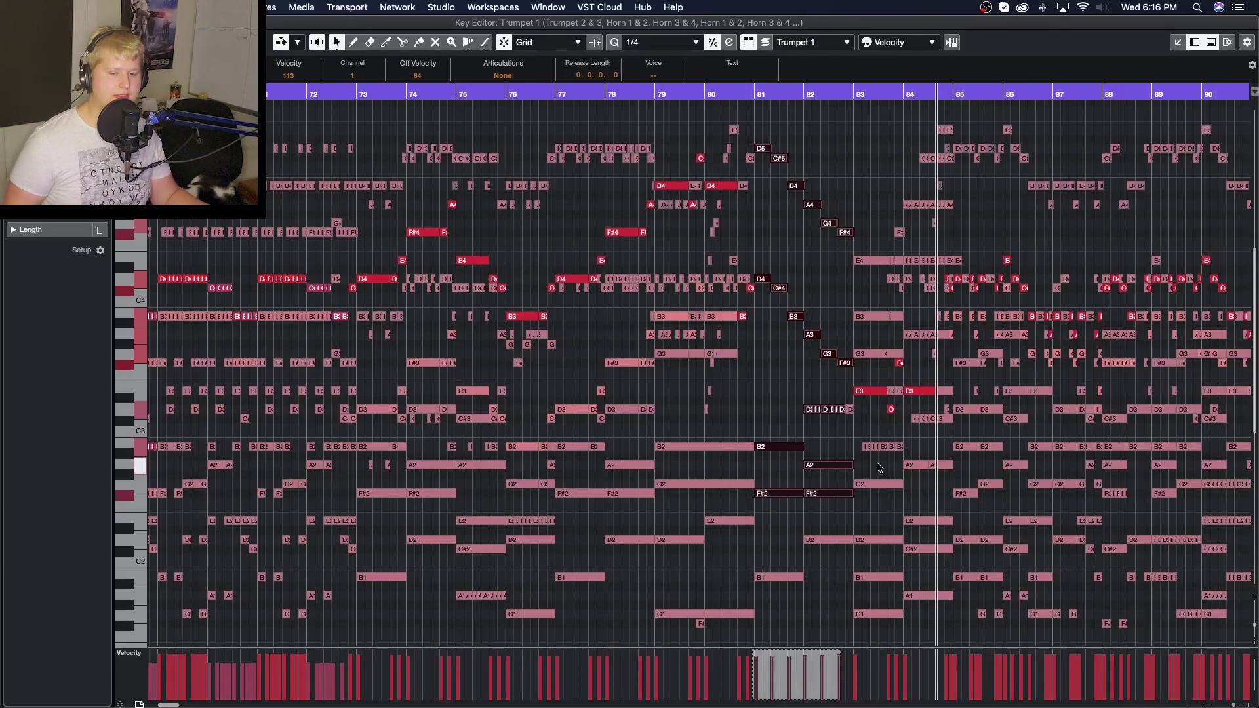
Deselect the notes, play from bar 78 through the descending line into bar 83 with auto-scroll on, and stop
click(732, 106)
click(738, 90)
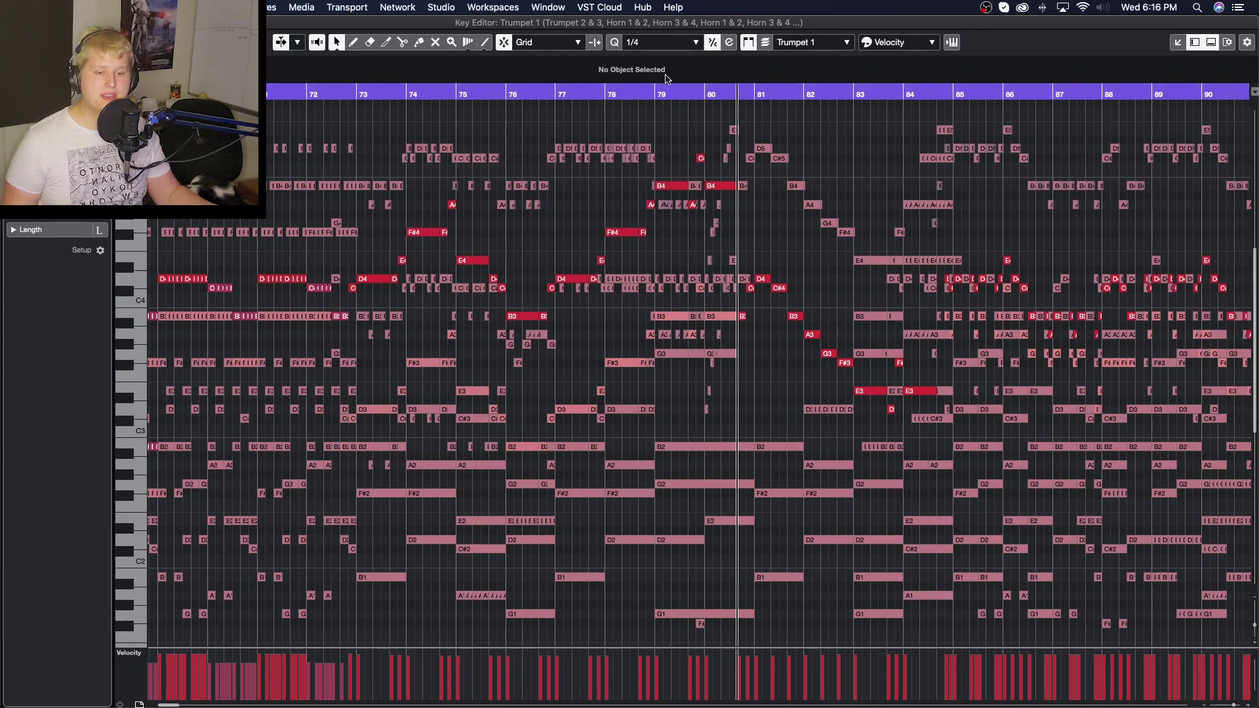
click(629, 99)
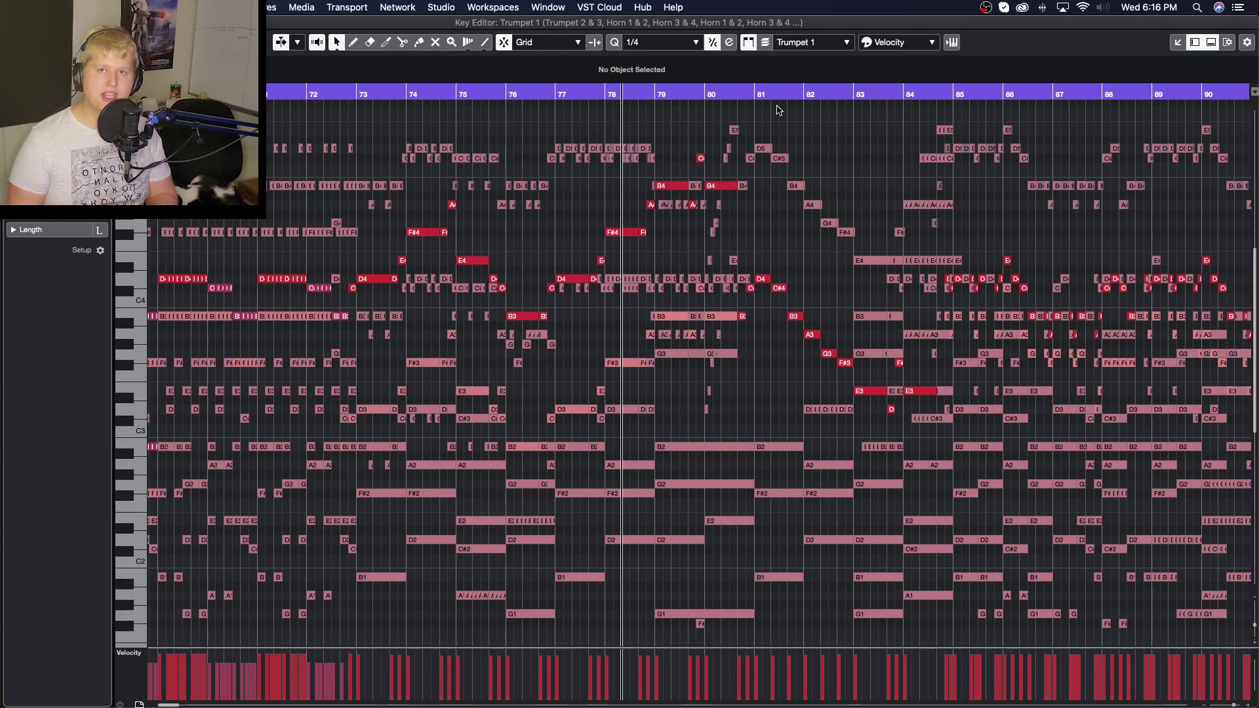
key(space)
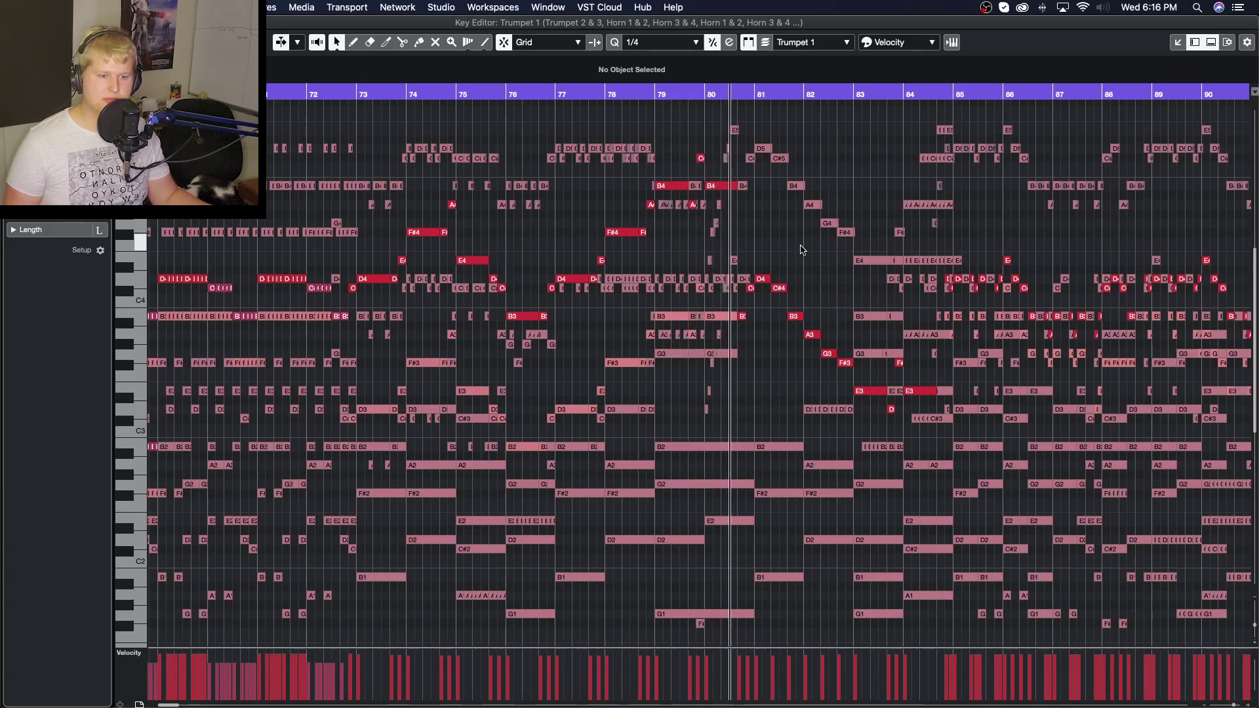
key(f)
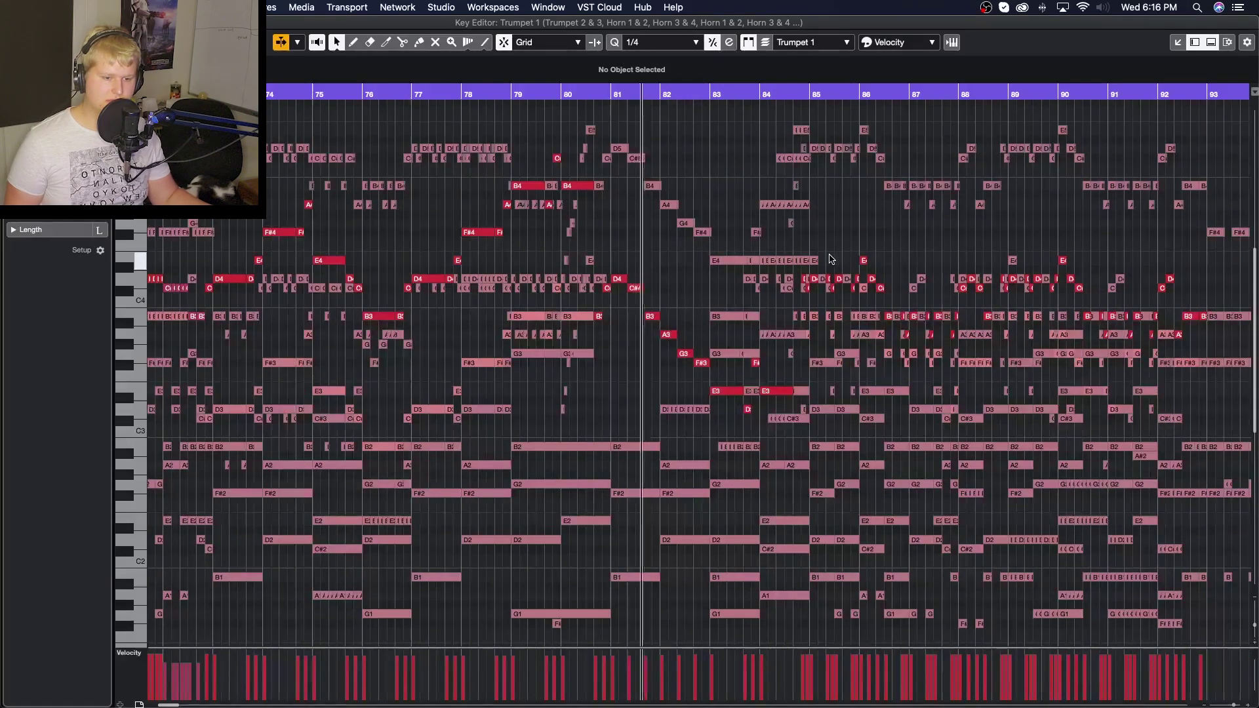
scroll(831, 259, left, 6)
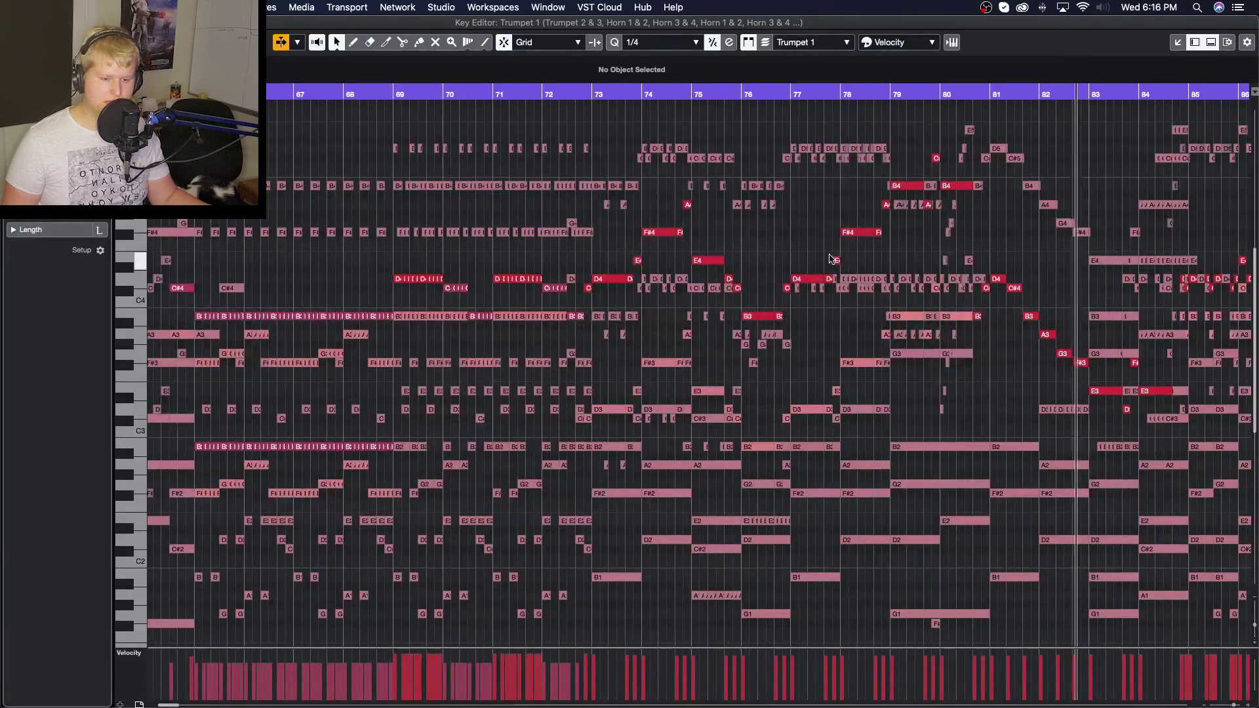
scroll(831, 259, right, 8)
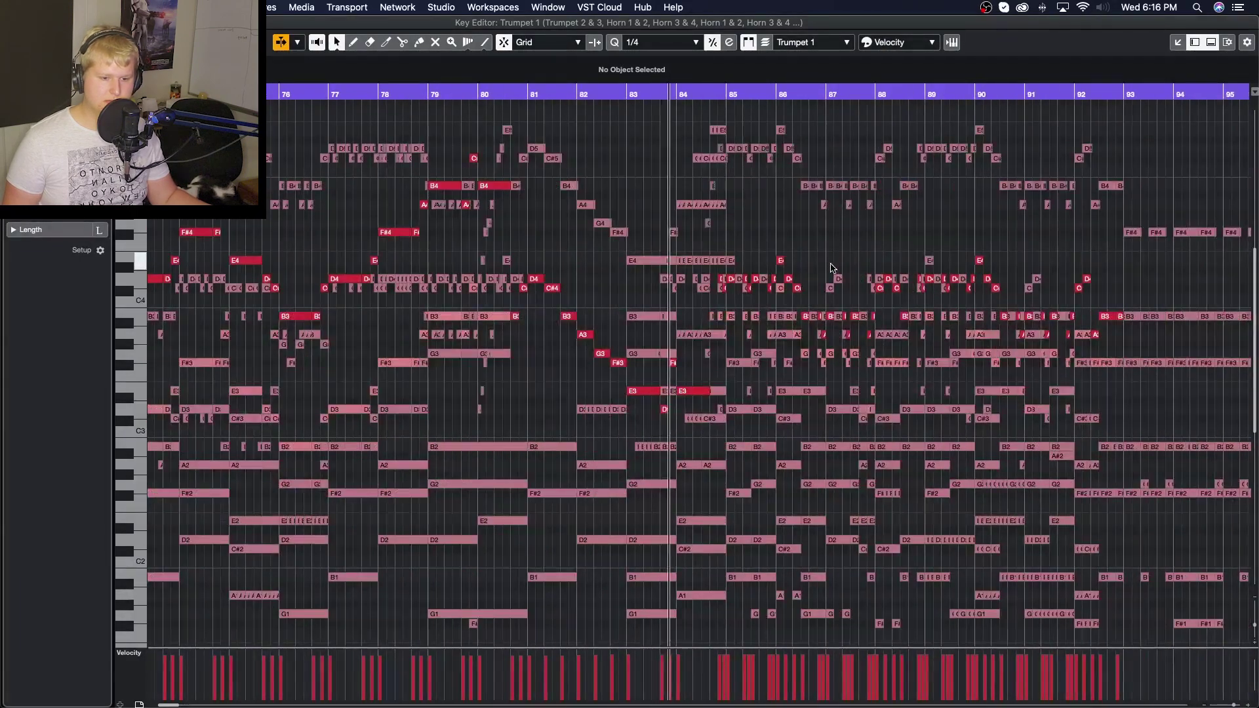
key(space)
Start playback at bar 93 with auto-scroll turned on
scroll(773, 416, right, 8)
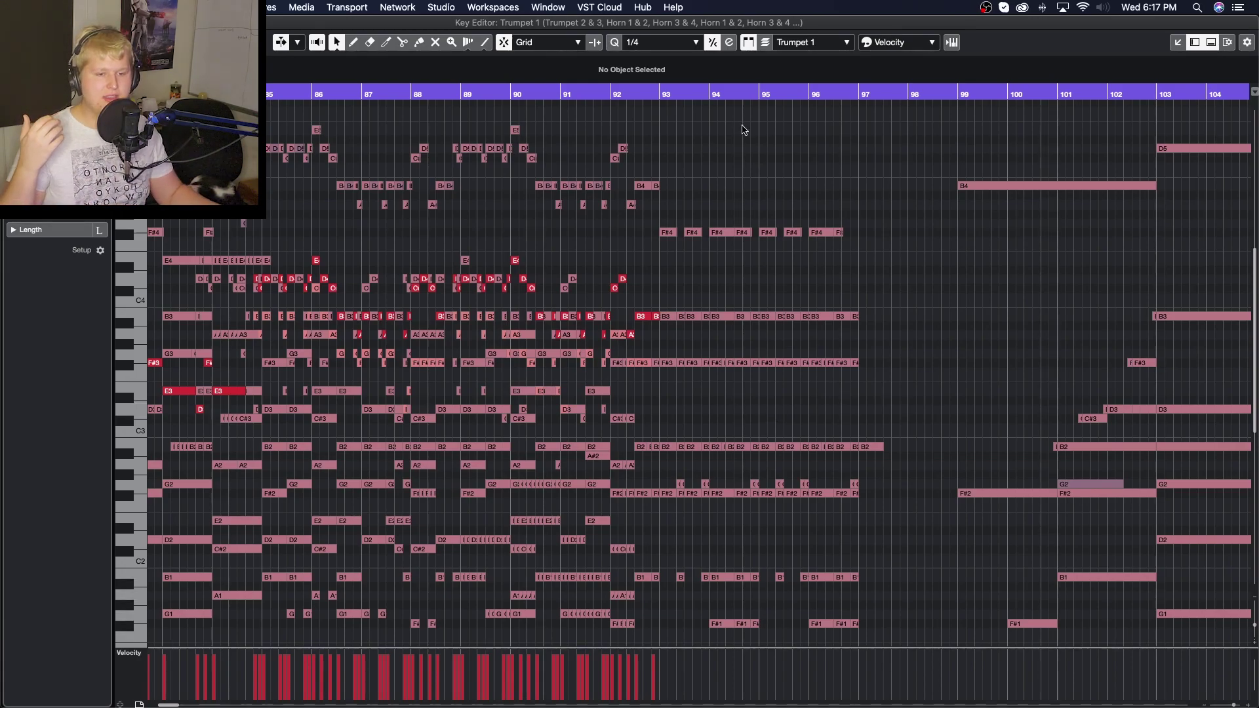
click(663, 93)
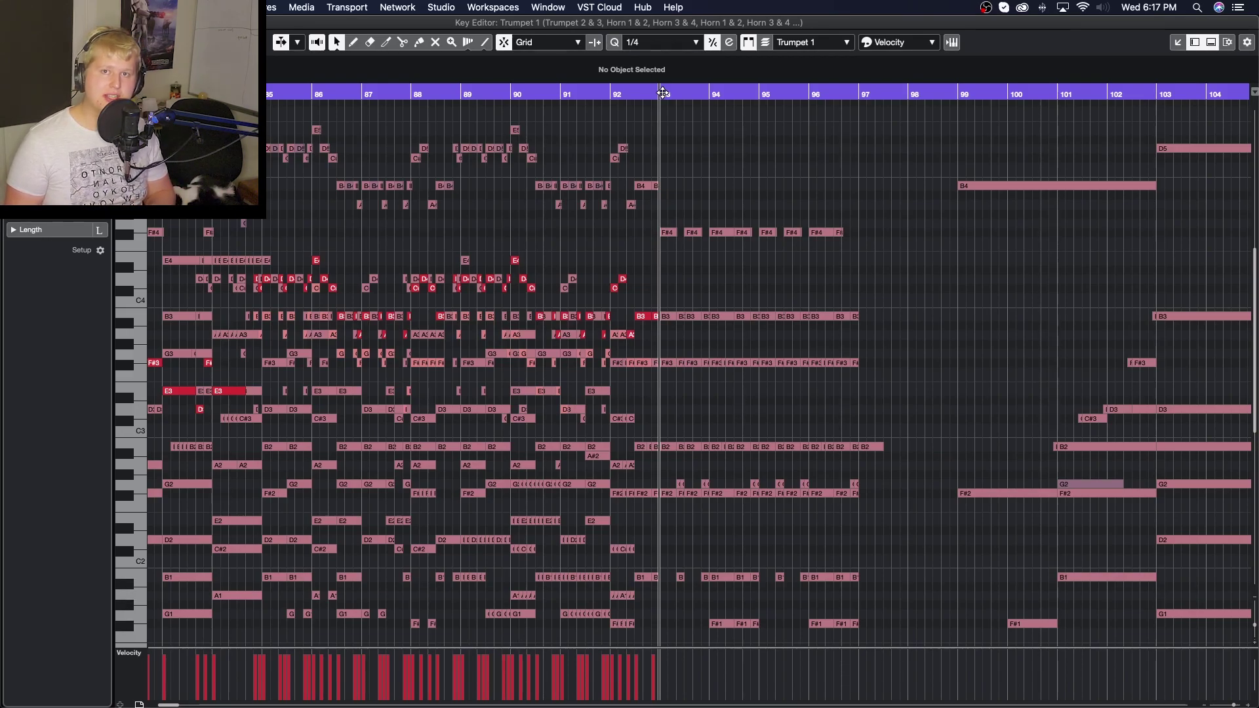
key(space)
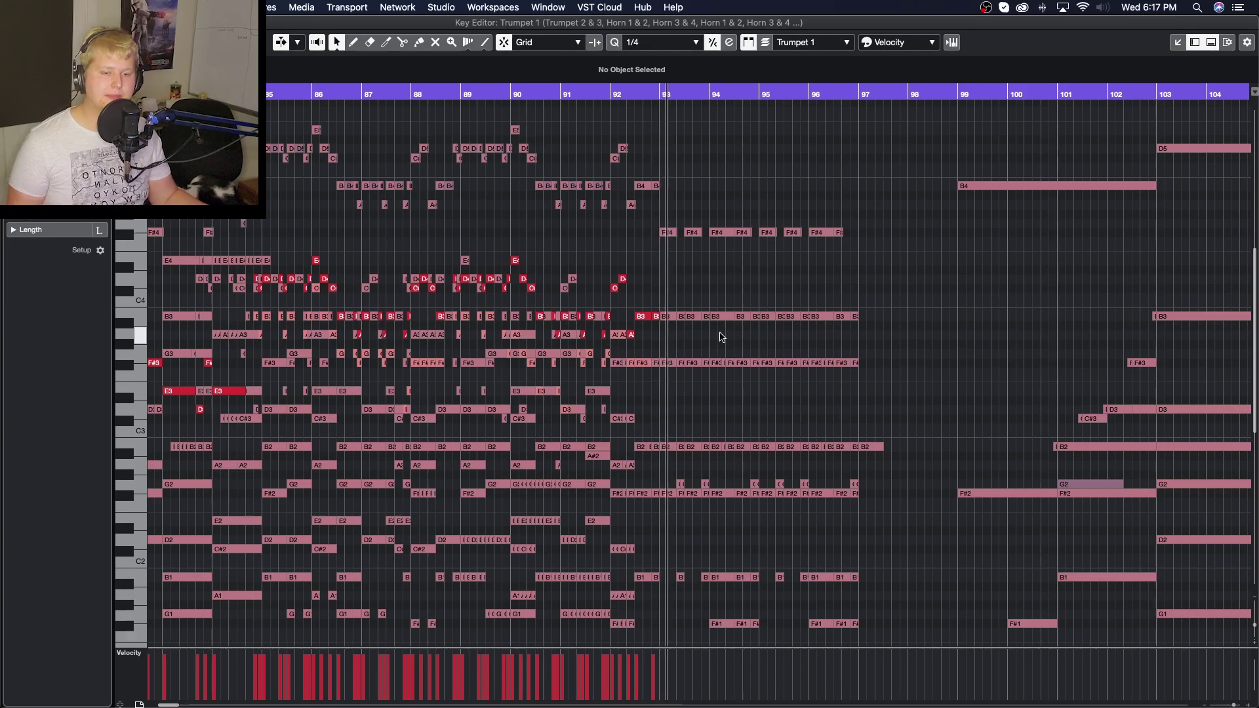
key(f)
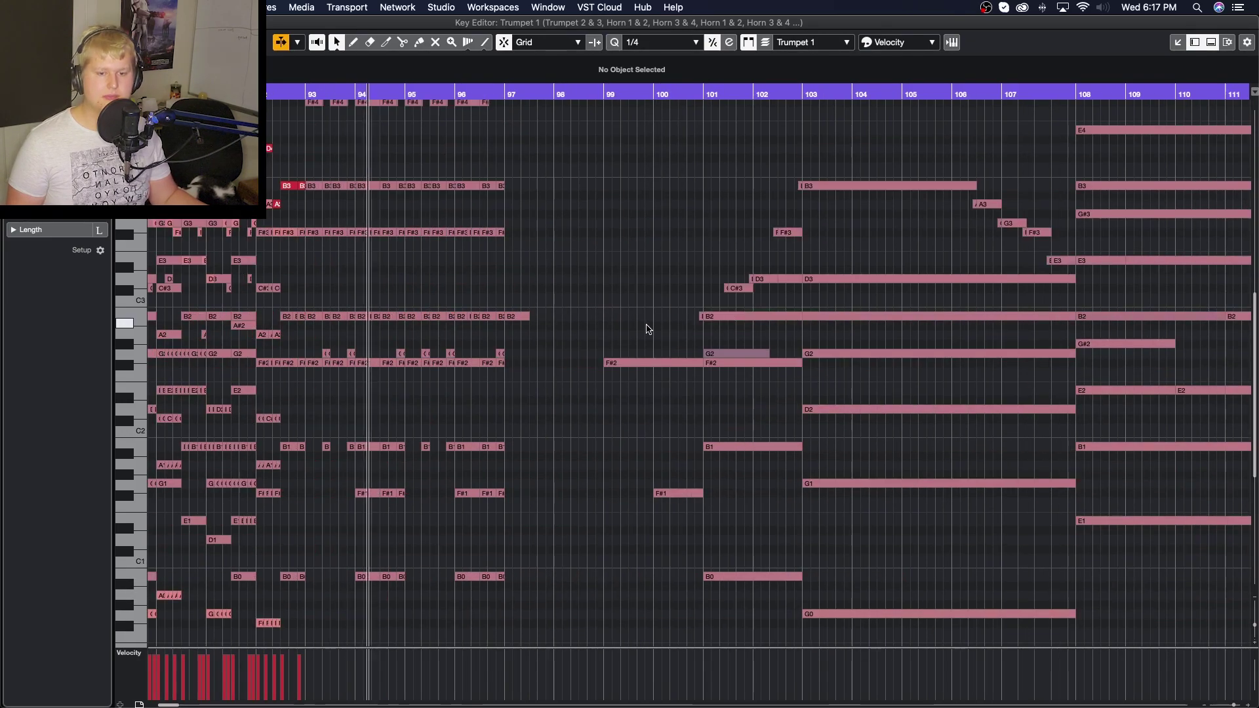
Follow the playback from bar 94 to bar 101, examining the high and low sustained parts of the ending
scroll(648, 328, up, 2)
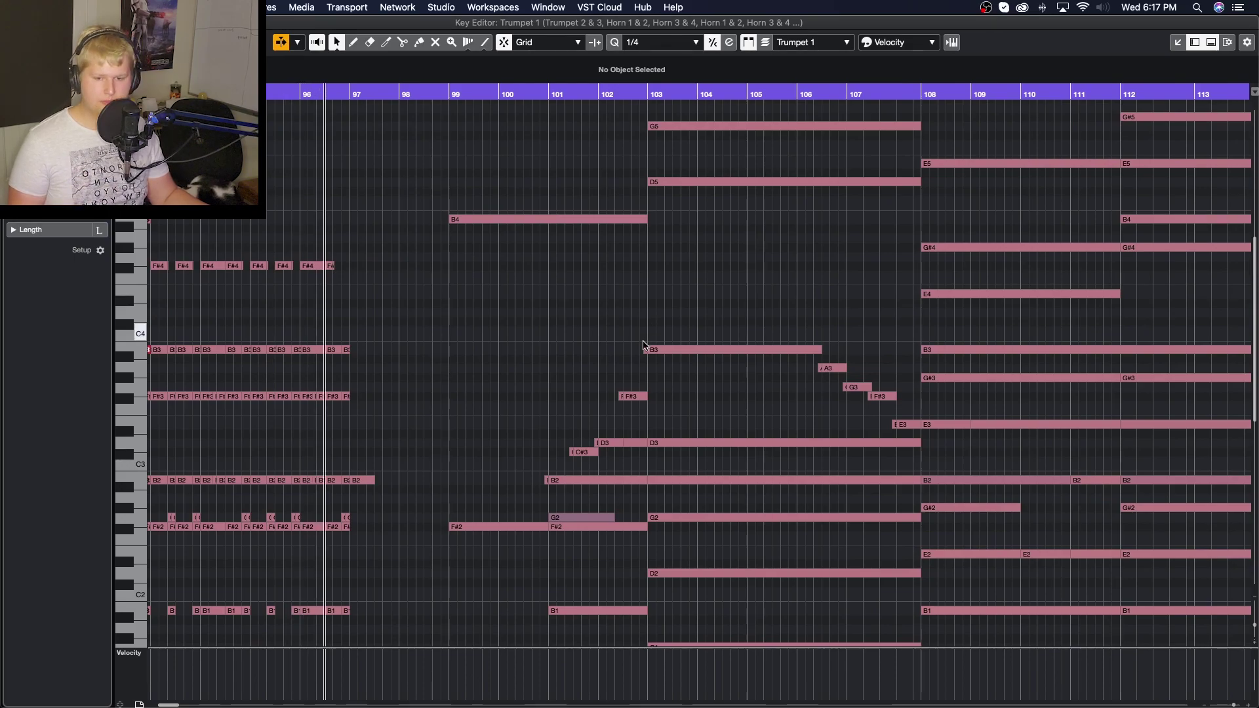
scroll(543, 350, up, 8)
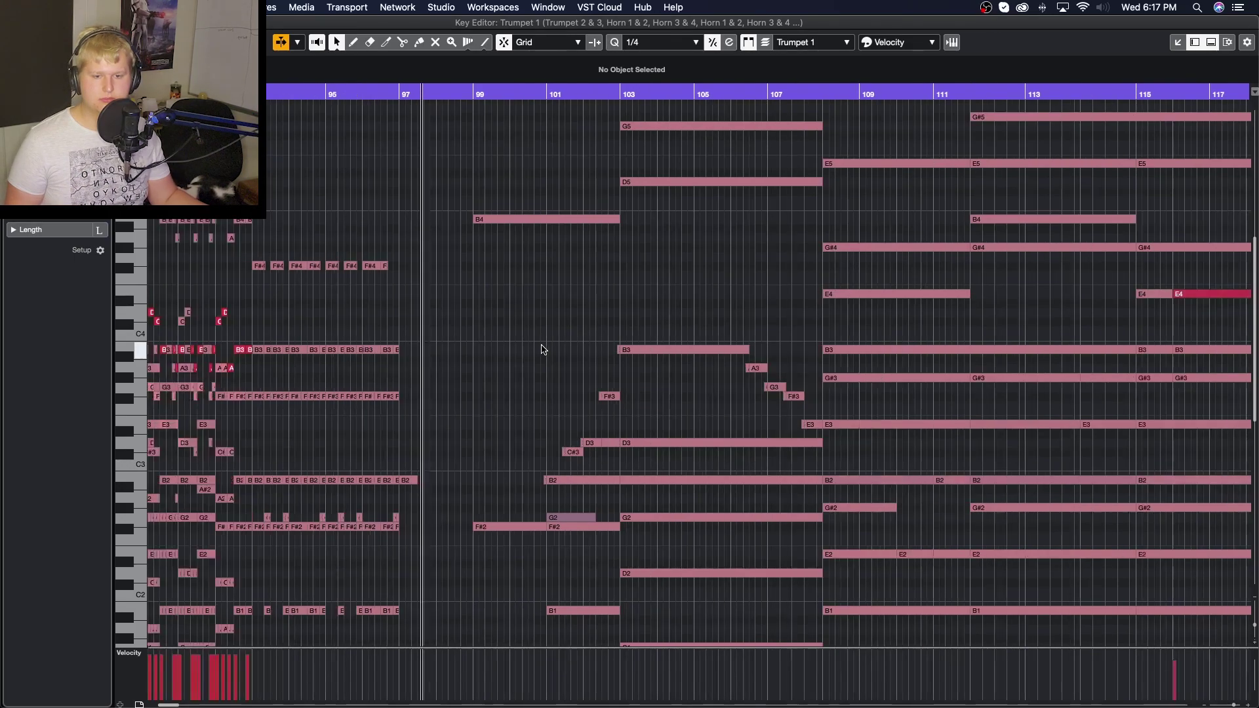
scroll(544, 349, down, 2)
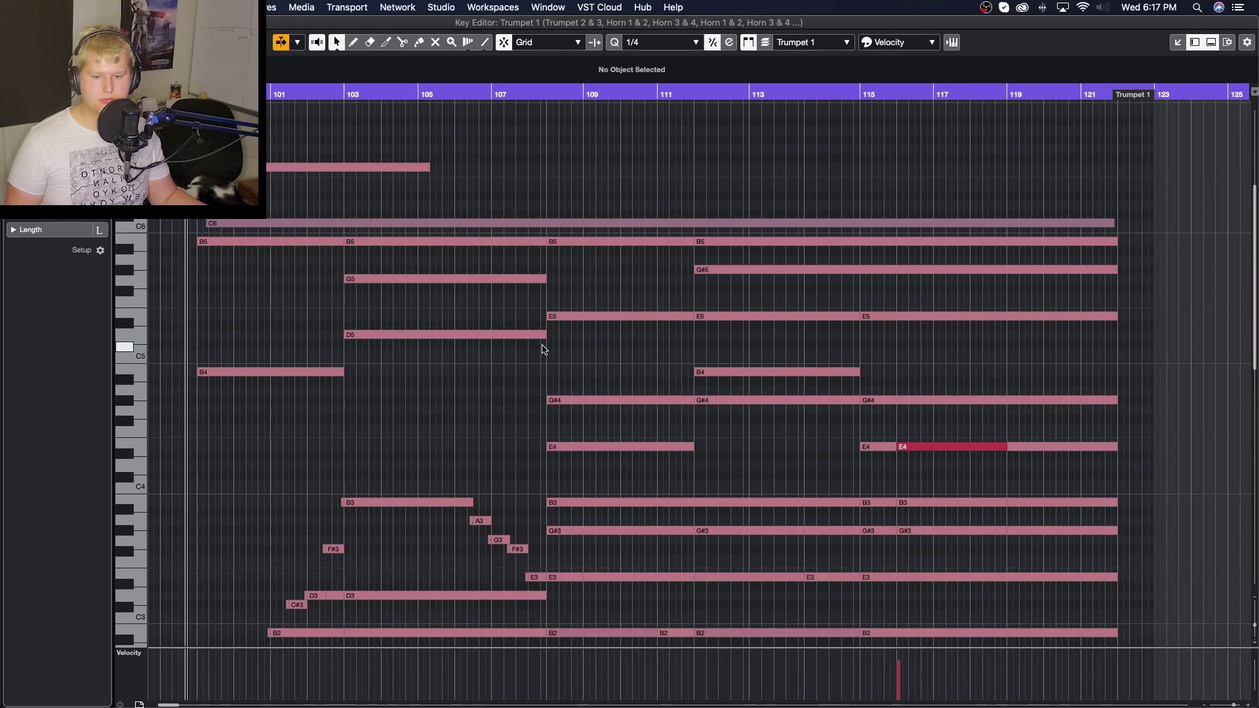
scroll(544, 349, down, 4)
scroll(544, 350, down, 4)
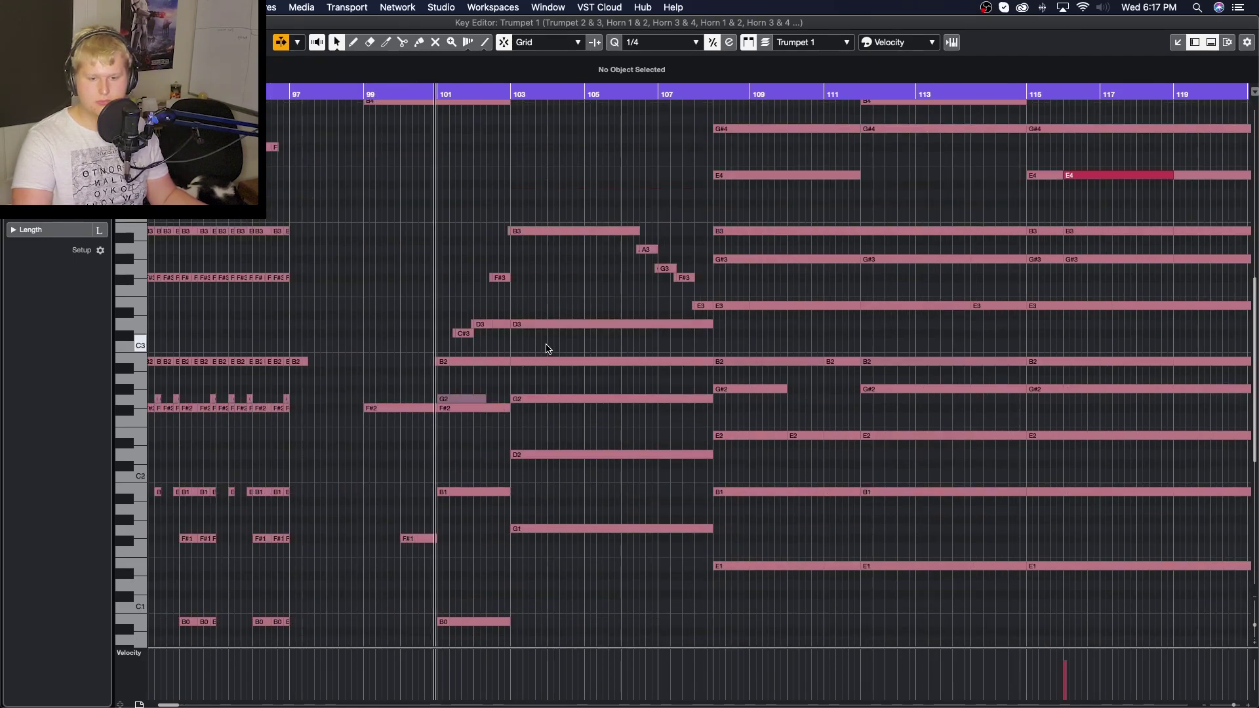
Follow the playback from bar 101 through the sustained final chords and stop it after the notes end beyond bar 121
scroll(548, 348, up, 4)
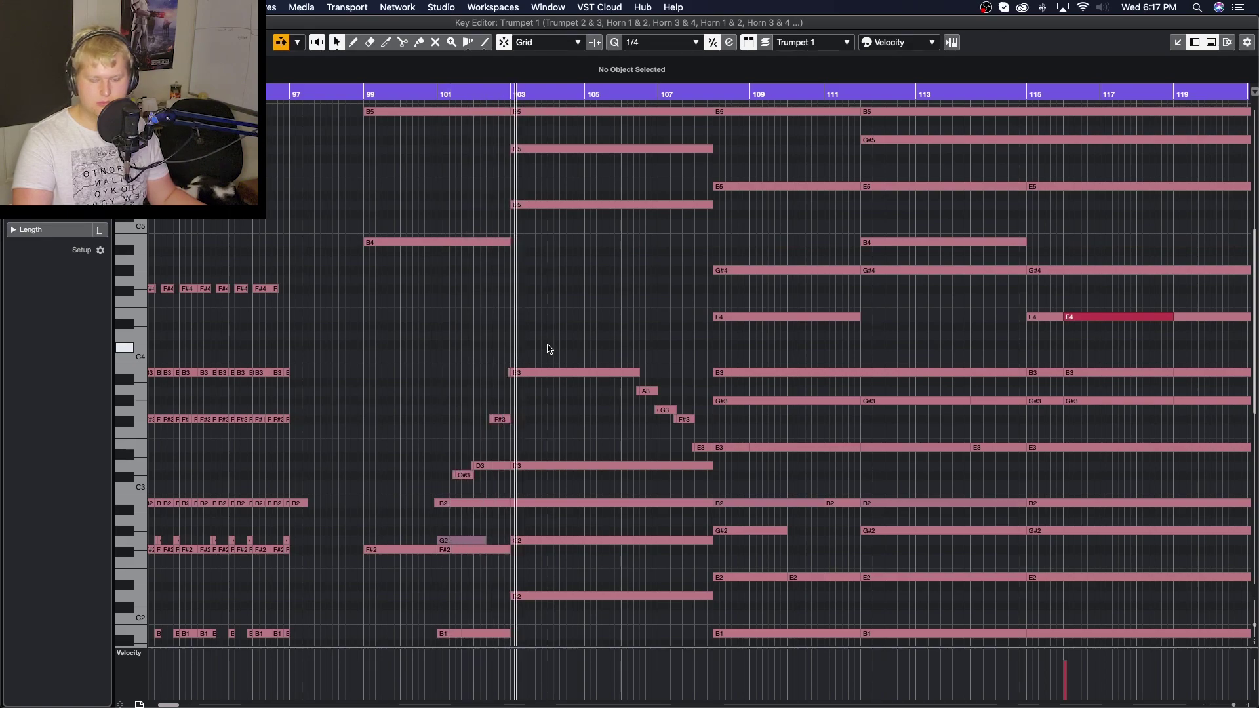
scroll(550, 349, right, 4)
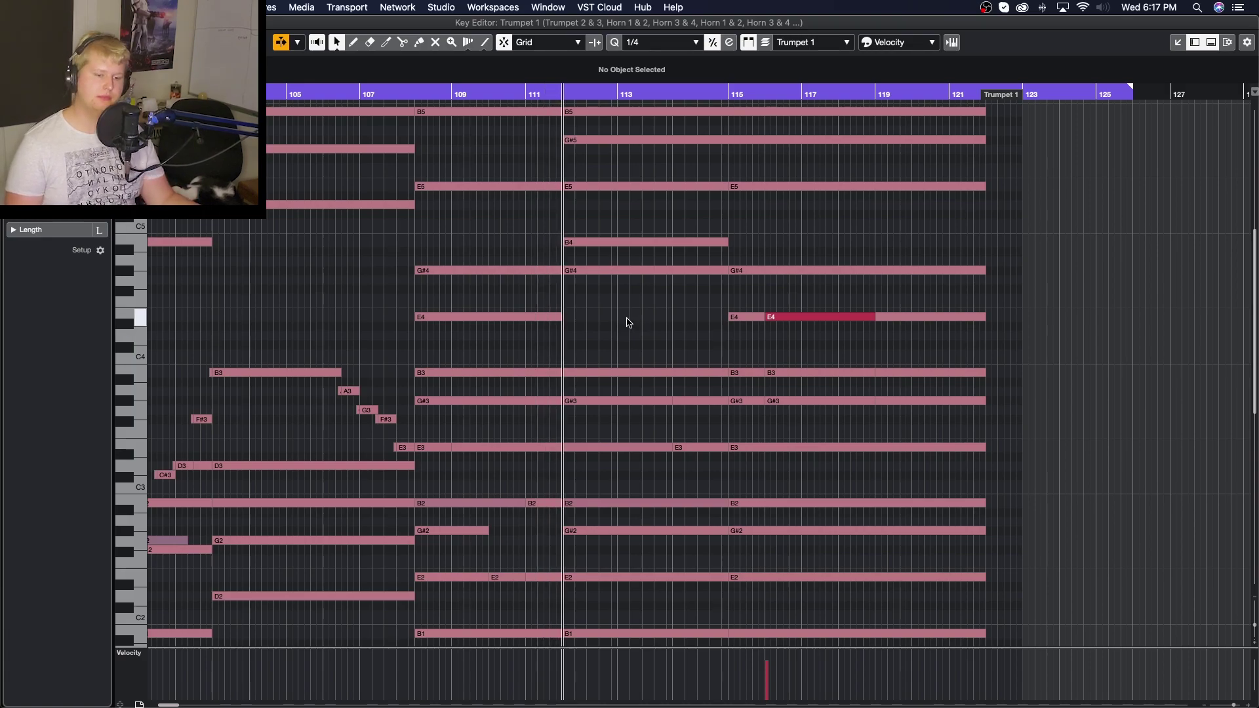
scroll(667, 319, down, 5)
scroll(669, 320, right, 5)
scroll(667, 320, up, 7)
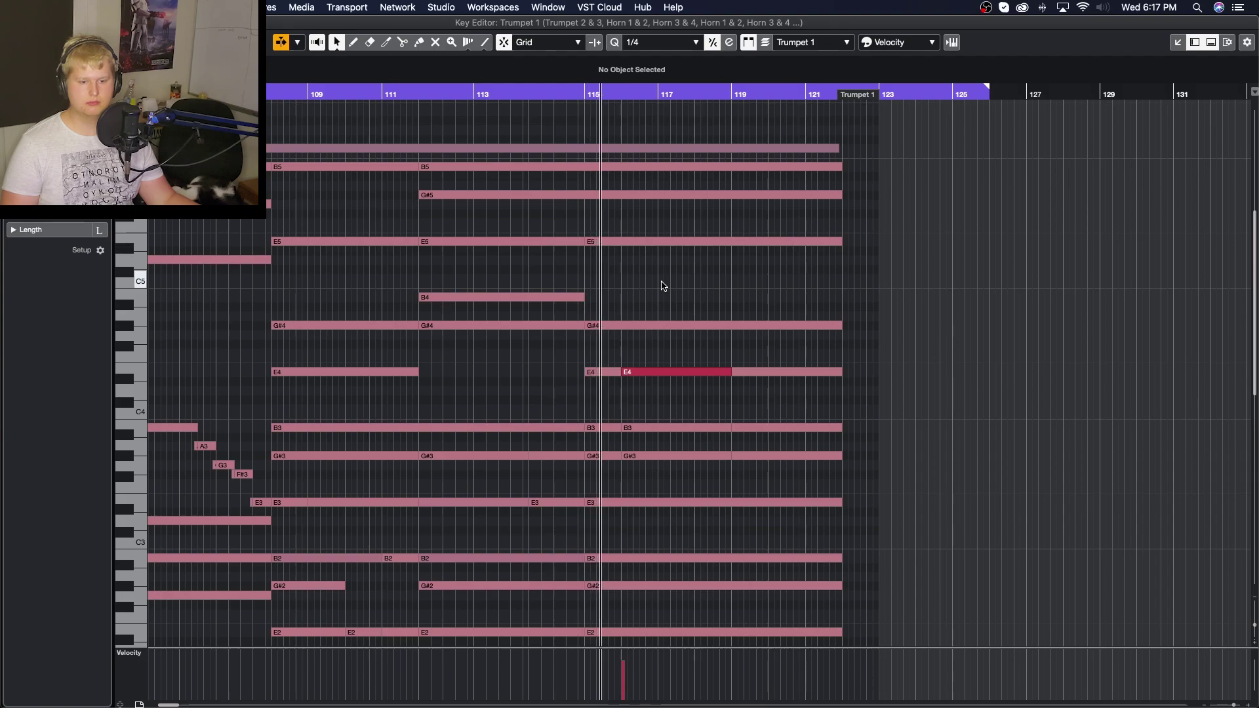
key(g)
key(g)
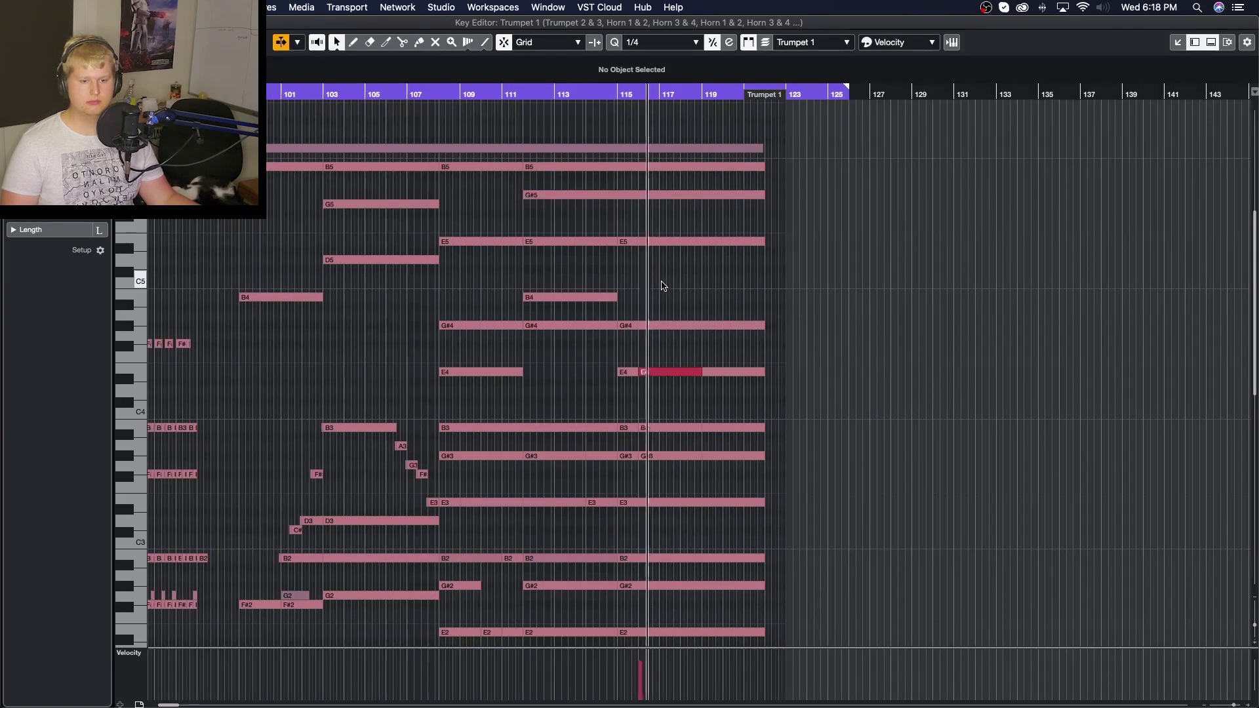
key(g)
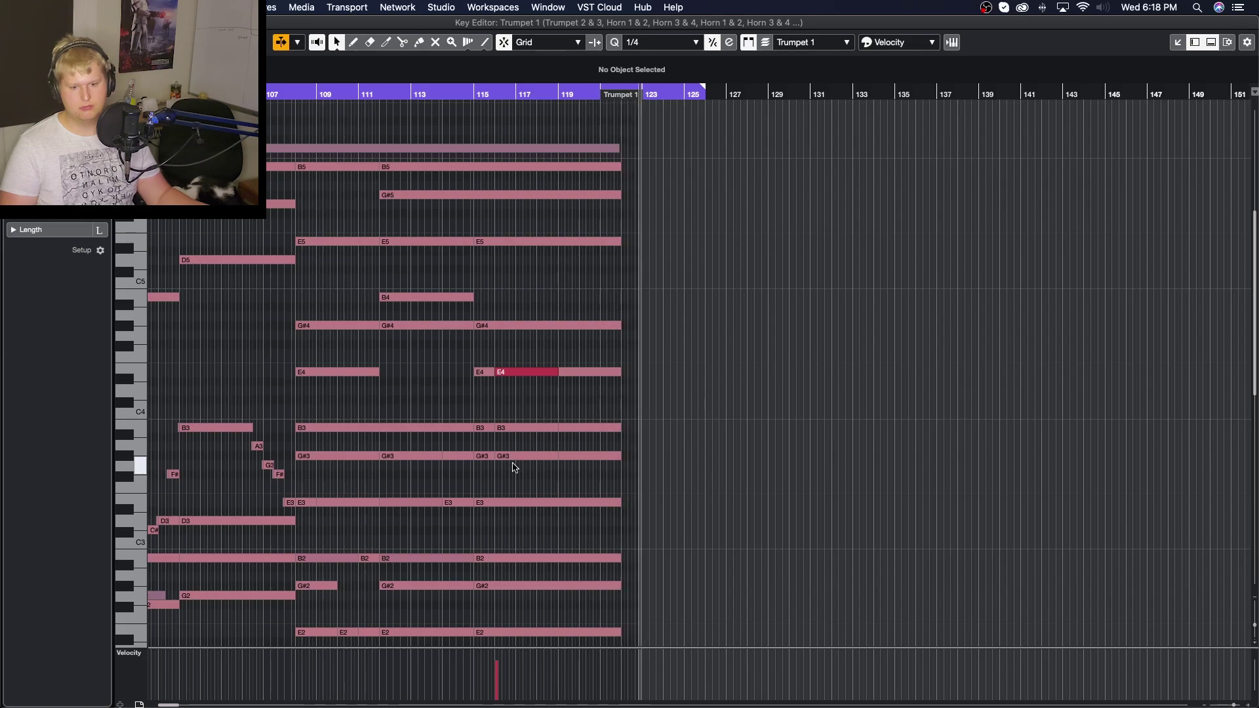
key(space)
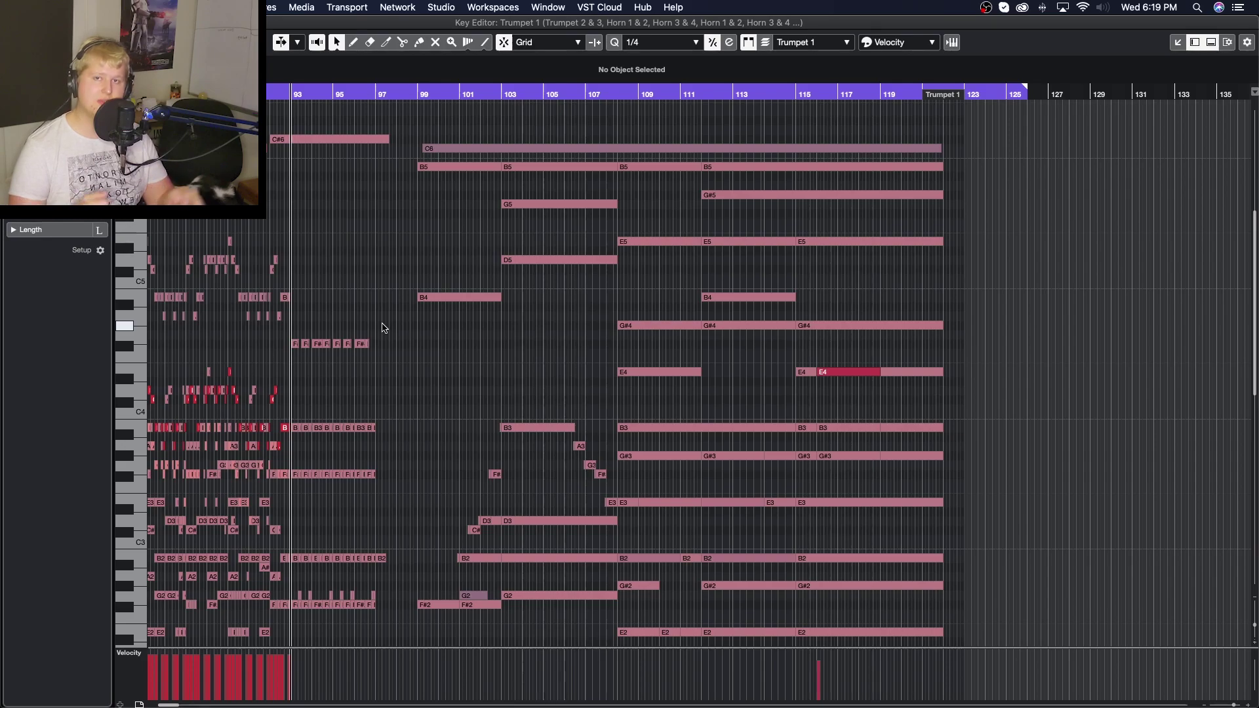
Select the B2 horn note at bar 101 to activate the Horn 1 & 2 part, and examine its line through the final chords
scroll(407, 327, down, 5)
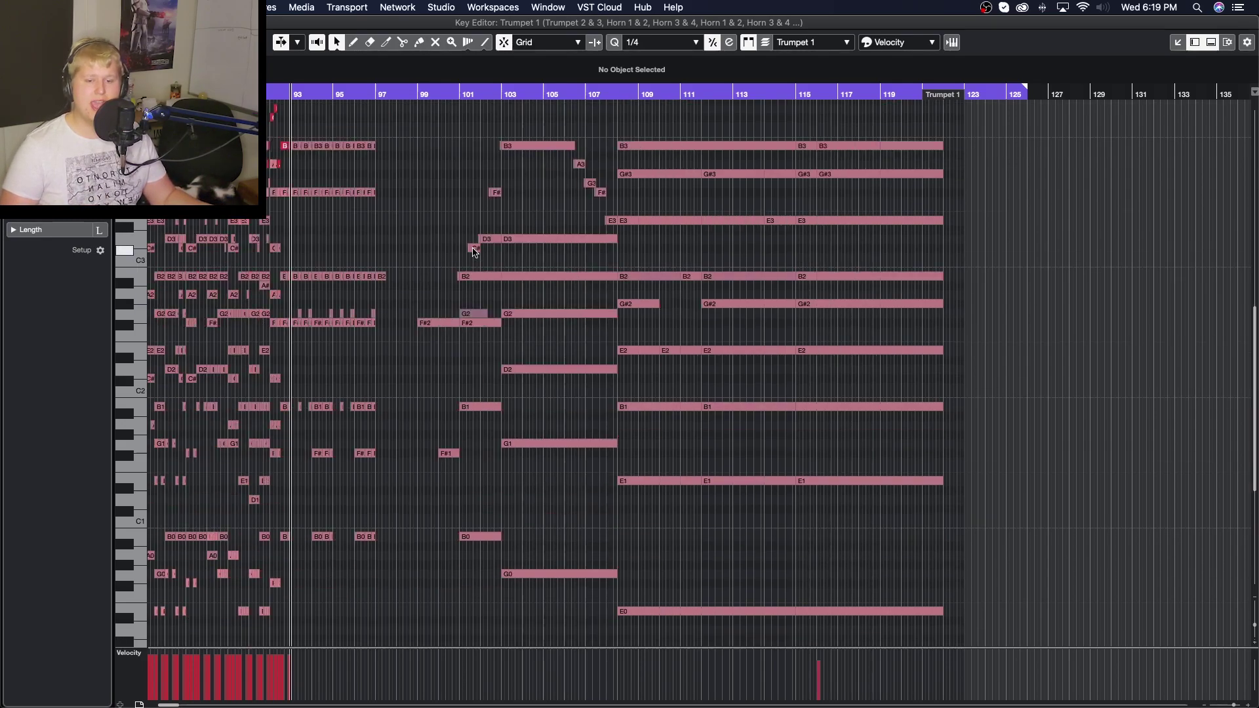
click(467, 276)
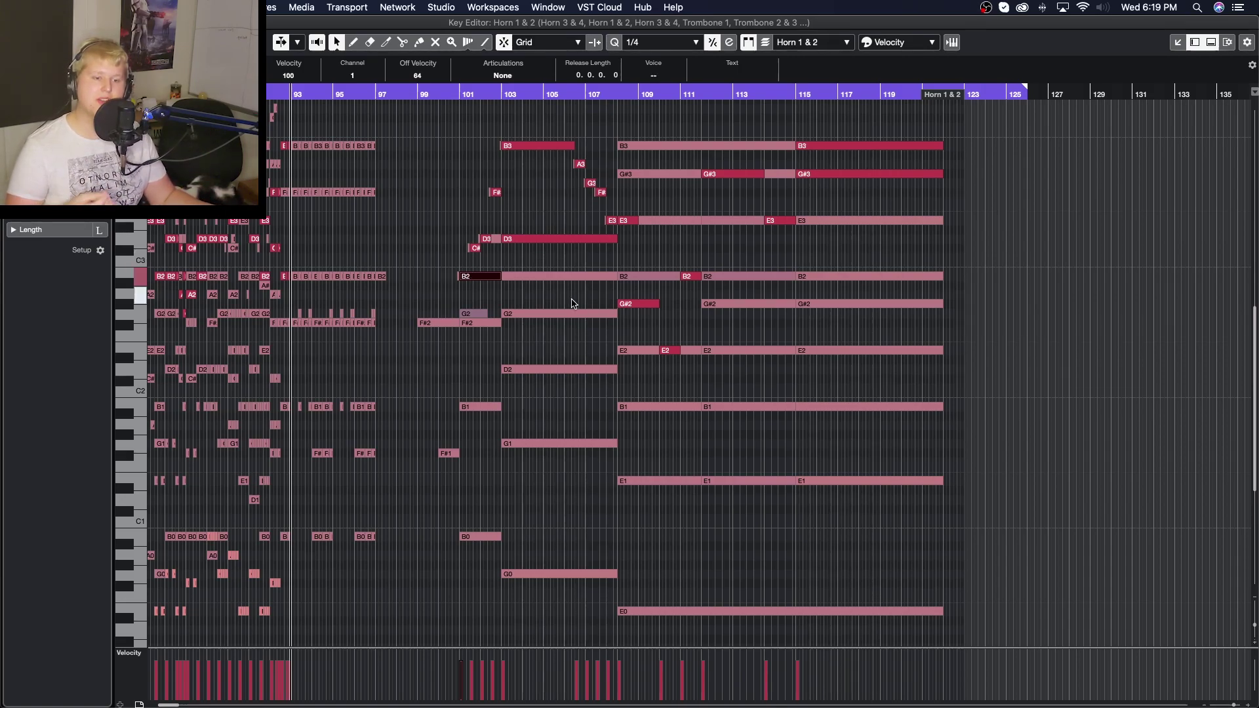
scroll(571, 303, right, 5)
scroll(572, 303, up, 5)
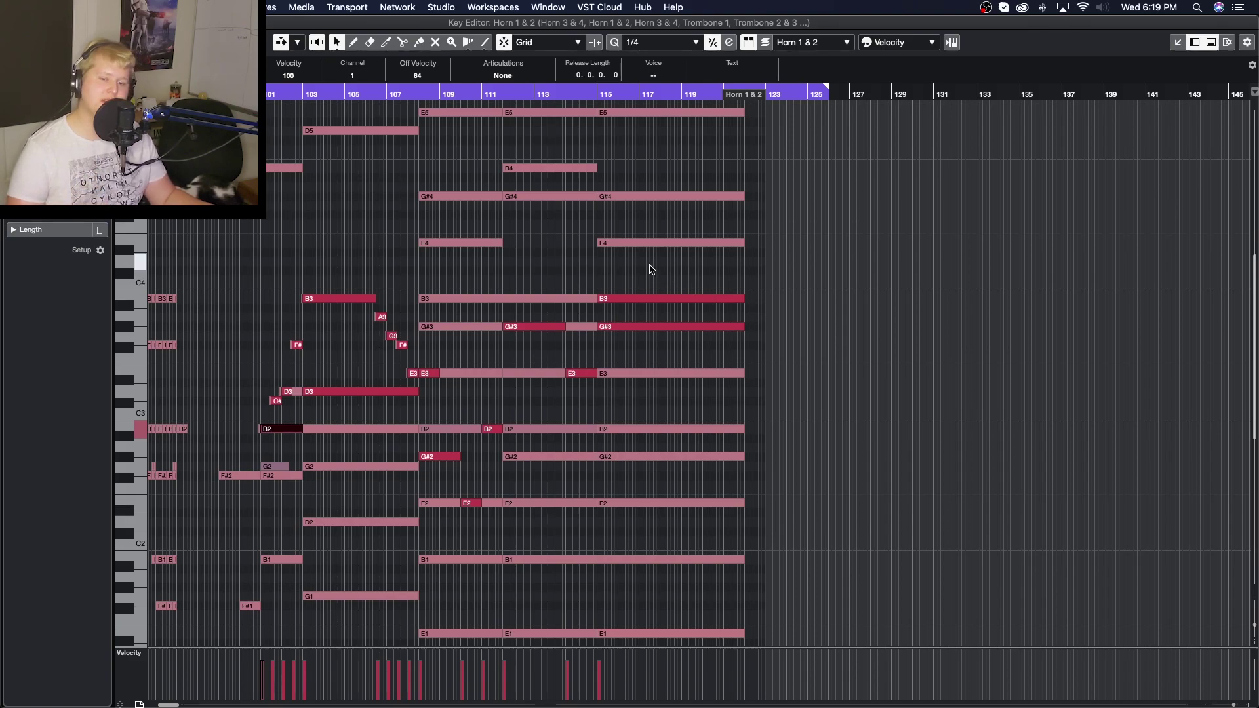
Examine the arrangement as an overview, from about bar 17 to the final chords, with the Horn 1 & 2 part active
scroll(488, 266, left, 5)
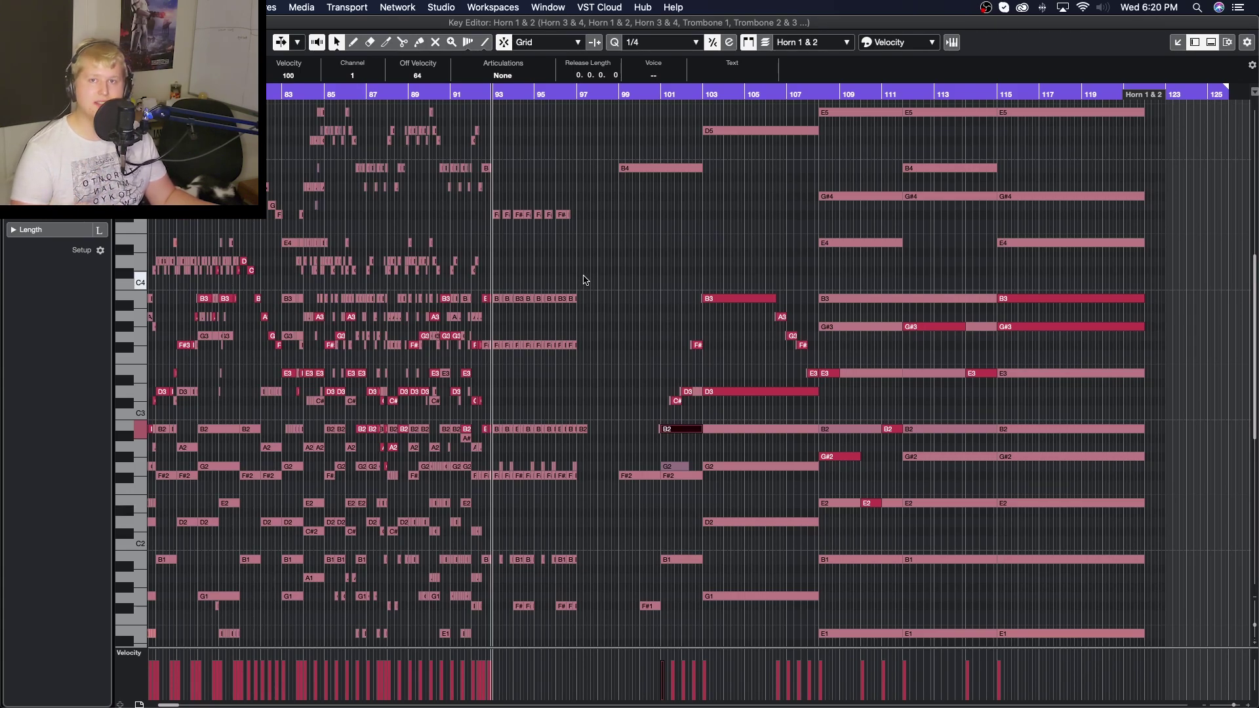
key(g)
key(g)
key(g)
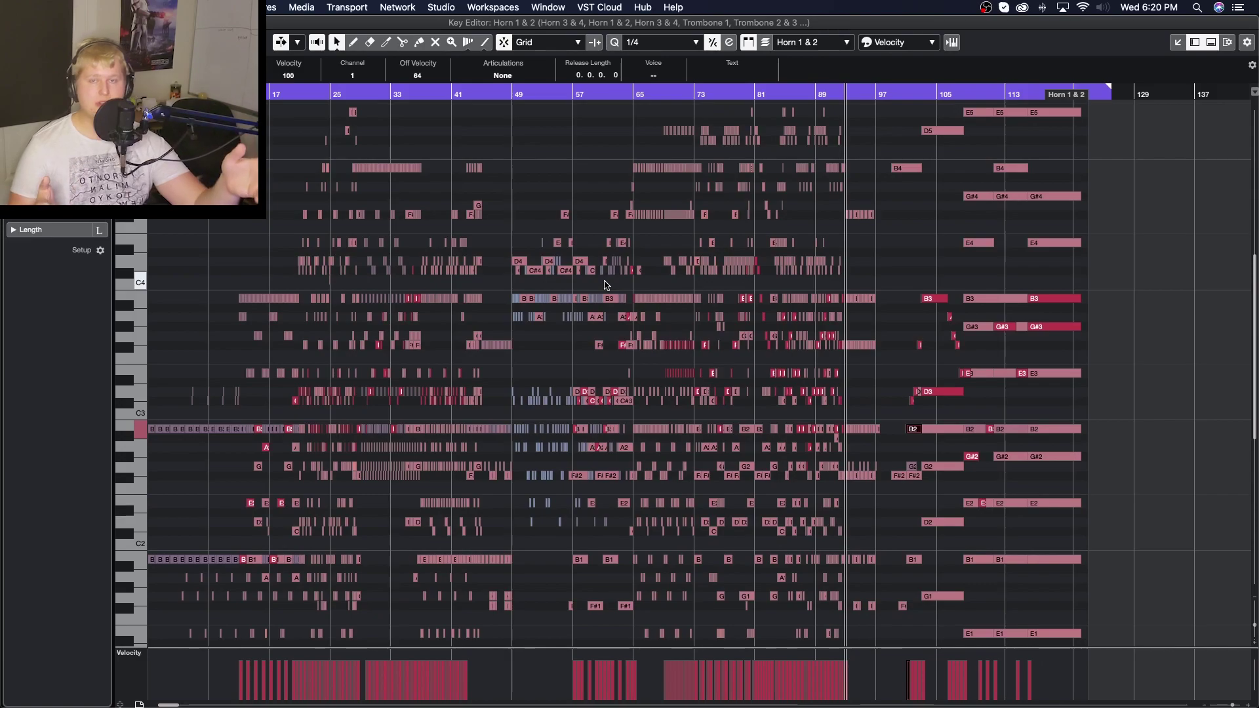